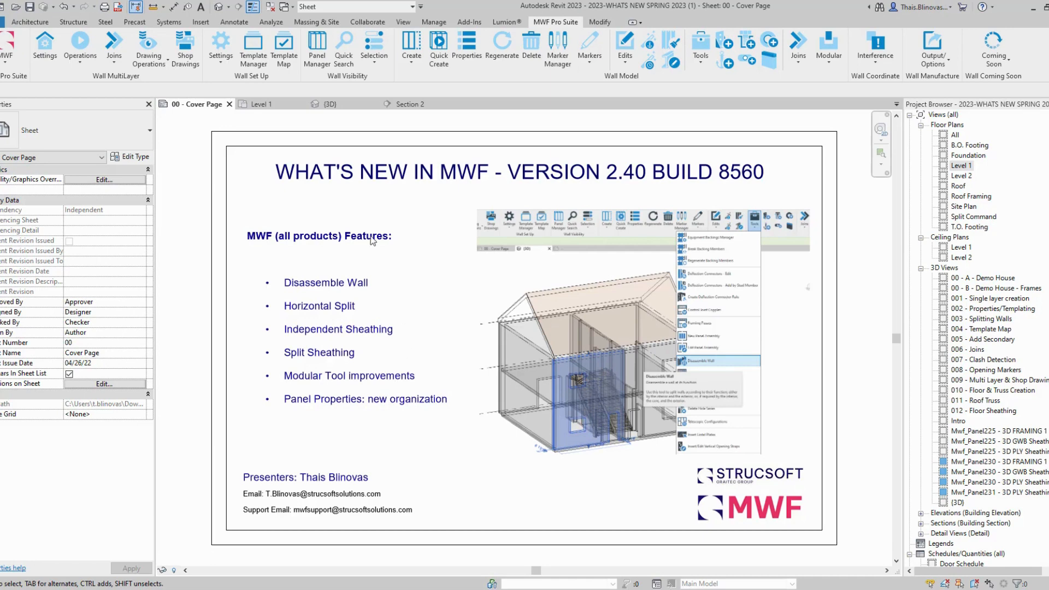
Step: Switch from the cover page sheet to the Level 1 floor plan of the demo house
left_click(265, 104)
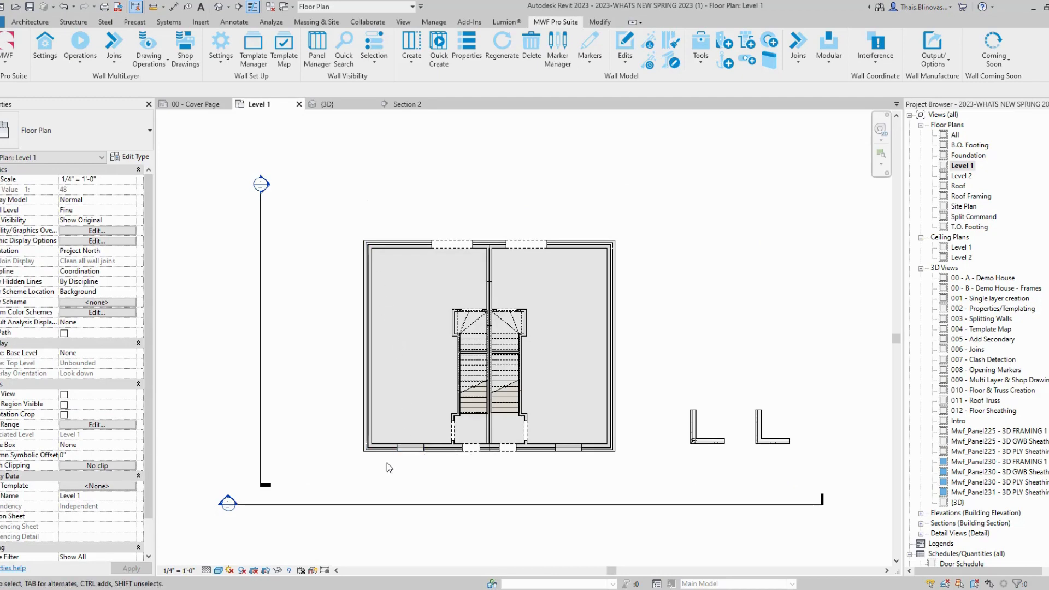
Step: Select the bottom Exterior - Brick on Mtl. Stud wall and launch MWF's Disassemble Wall tool
scroll(385, 463, "up", 3)
left_click(388, 440)
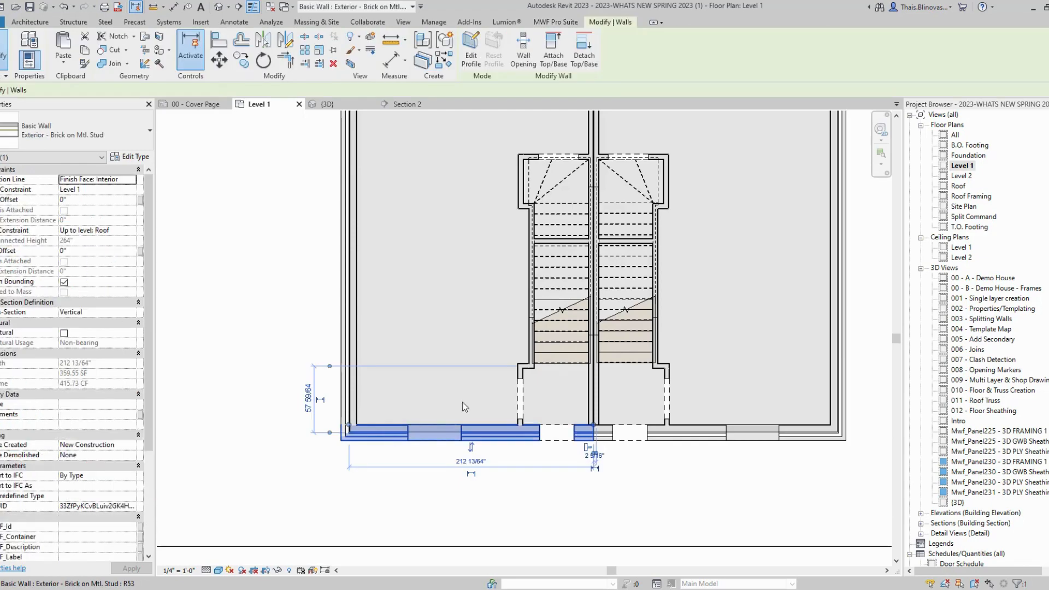
left_click(567, 23)
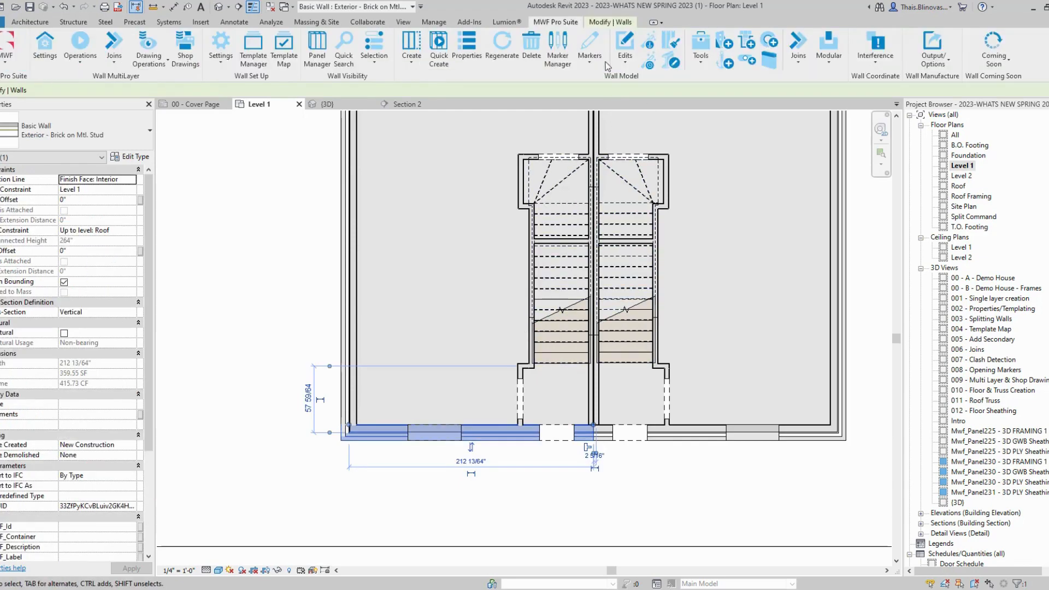
left_click(703, 58)
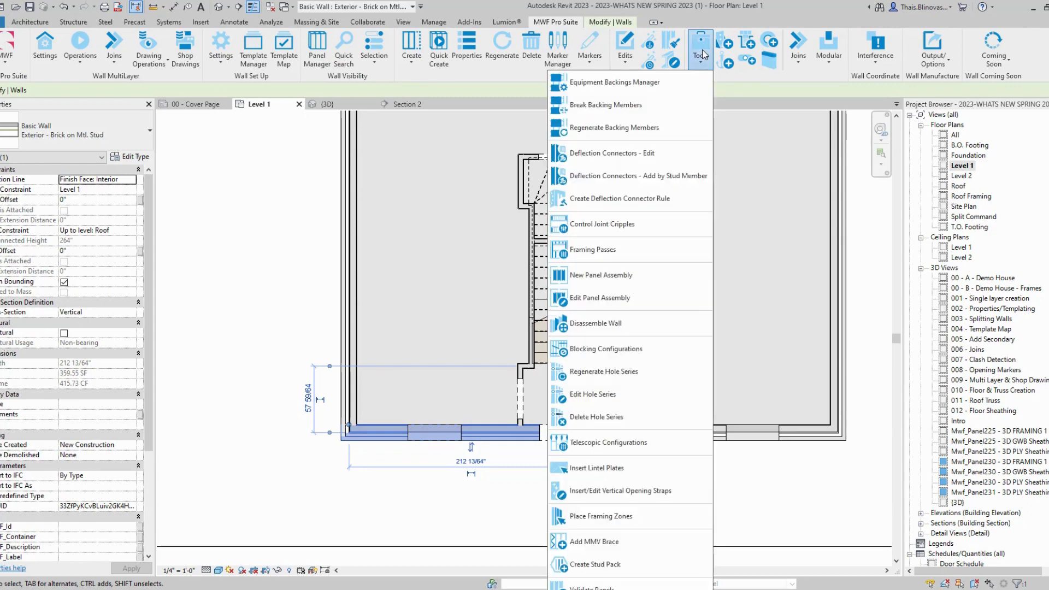
left_click(637, 330)
left_click_drag(510, 133, 620, 73)
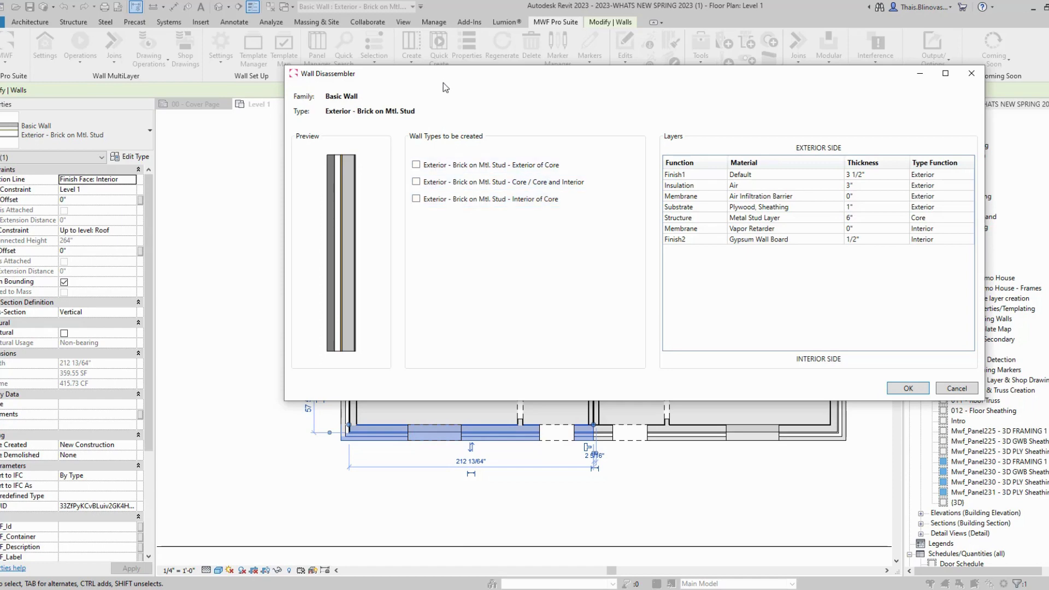
Step: Tick Exterior of Core, Core and Interior of Core types and disassemble the bottom wall
left_click_drag(445, 87, 329, 83)
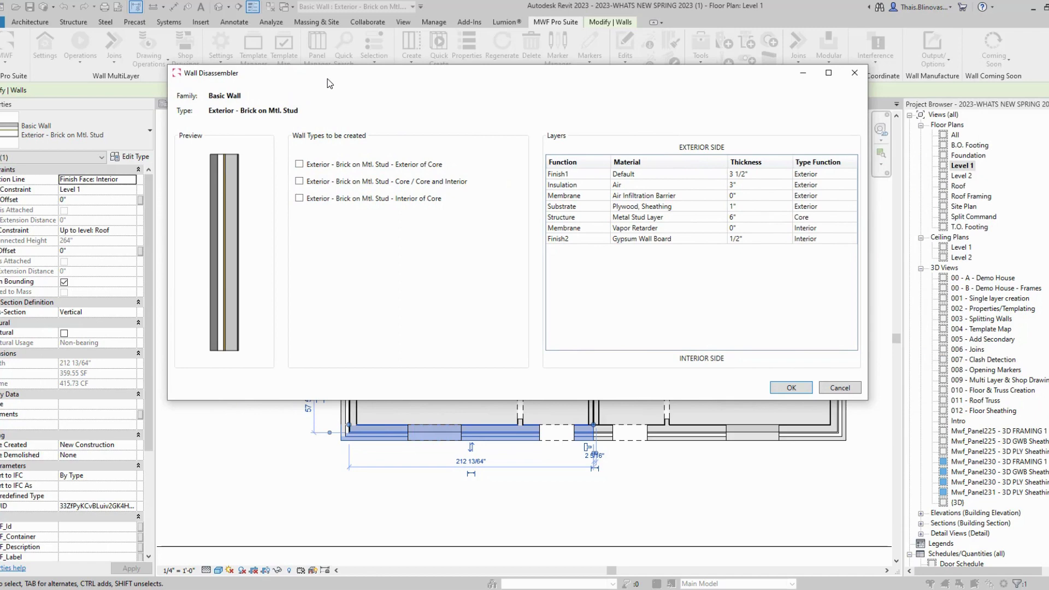
left_click(299, 181)
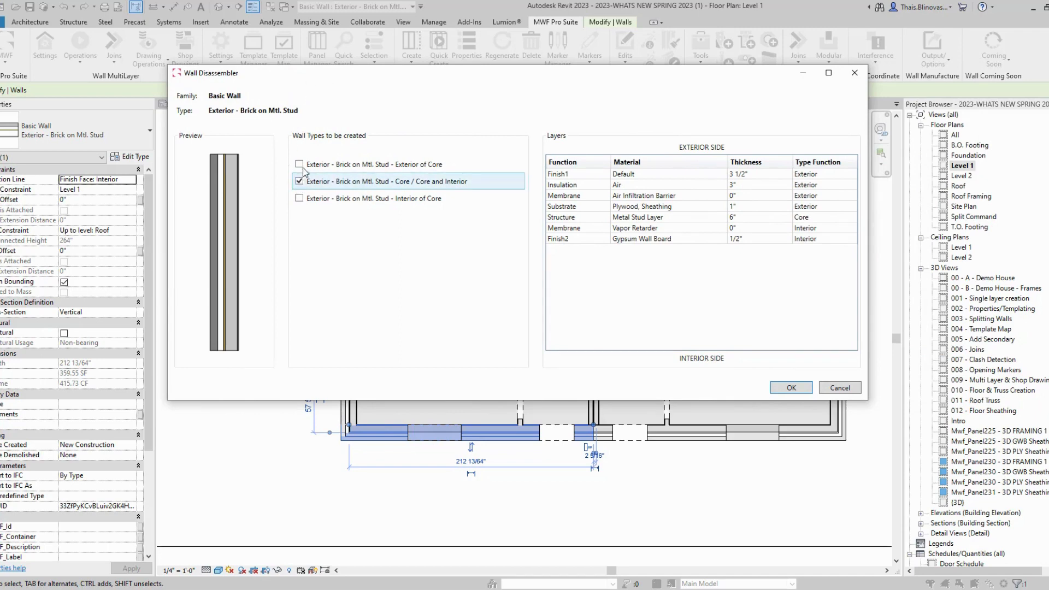
left_click(299, 164)
left_click(299, 198)
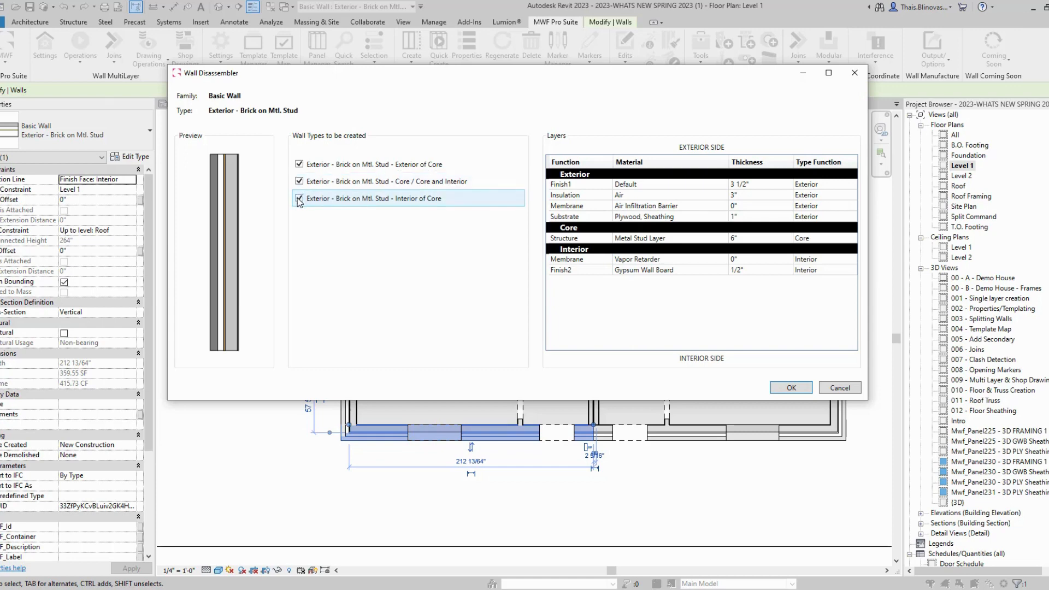
left_click(299, 164)
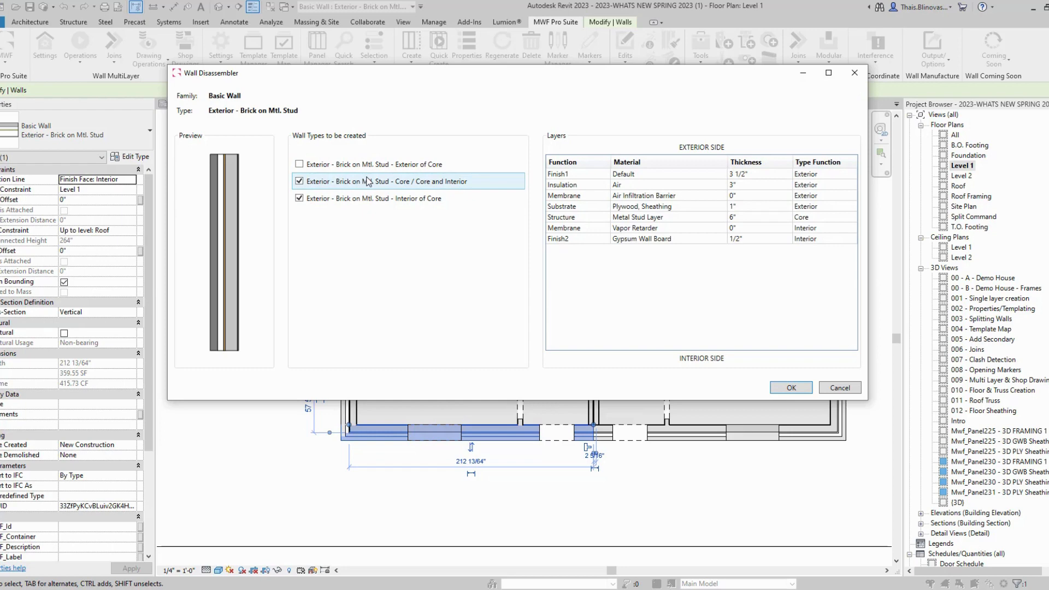
left_click(298, 164)
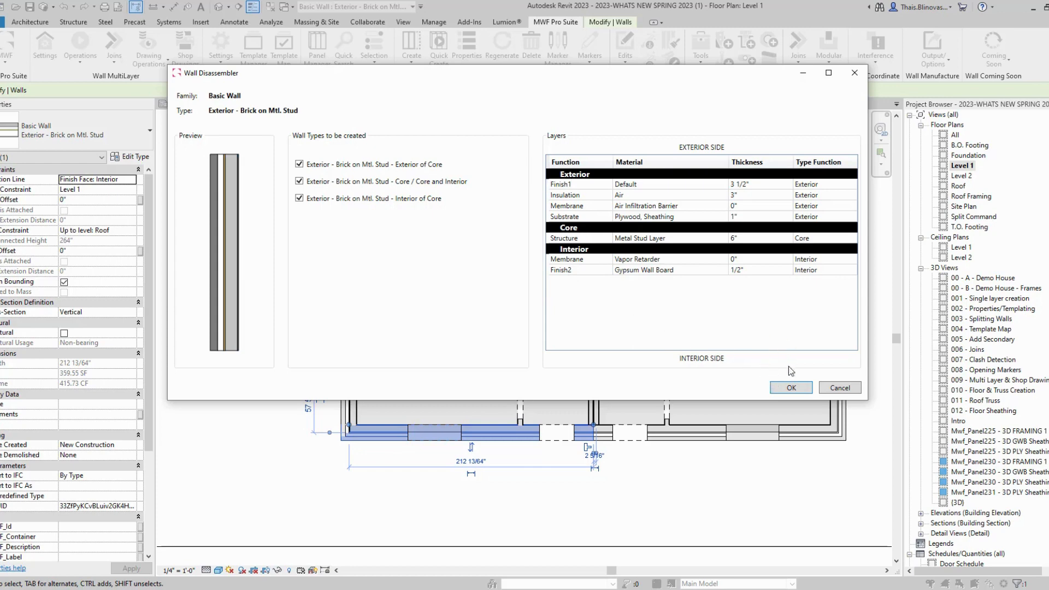
left_click(791, 388)
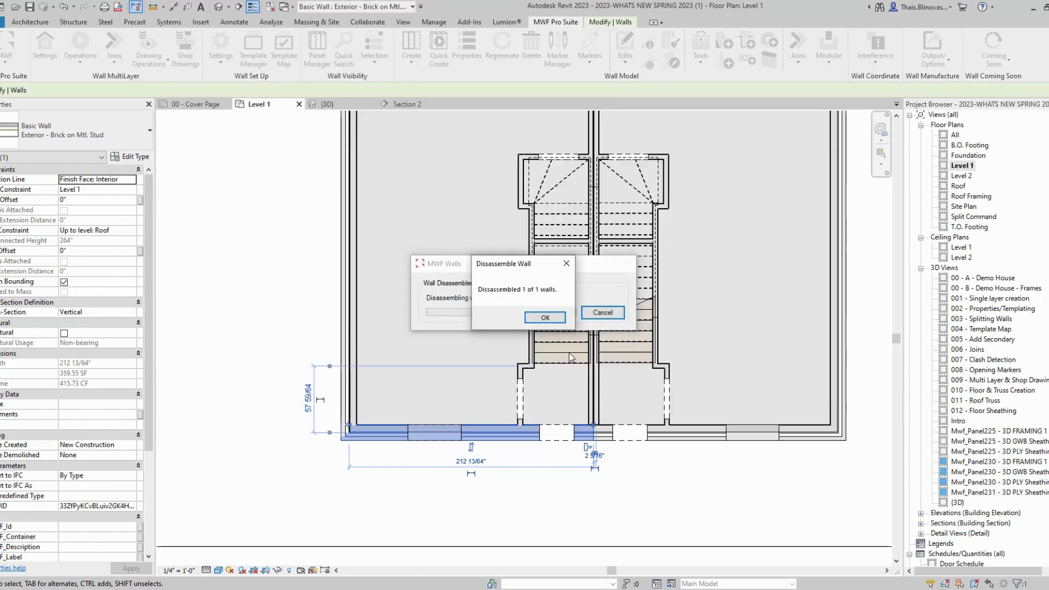
left_click(544, 317)
left_click(382, 409)
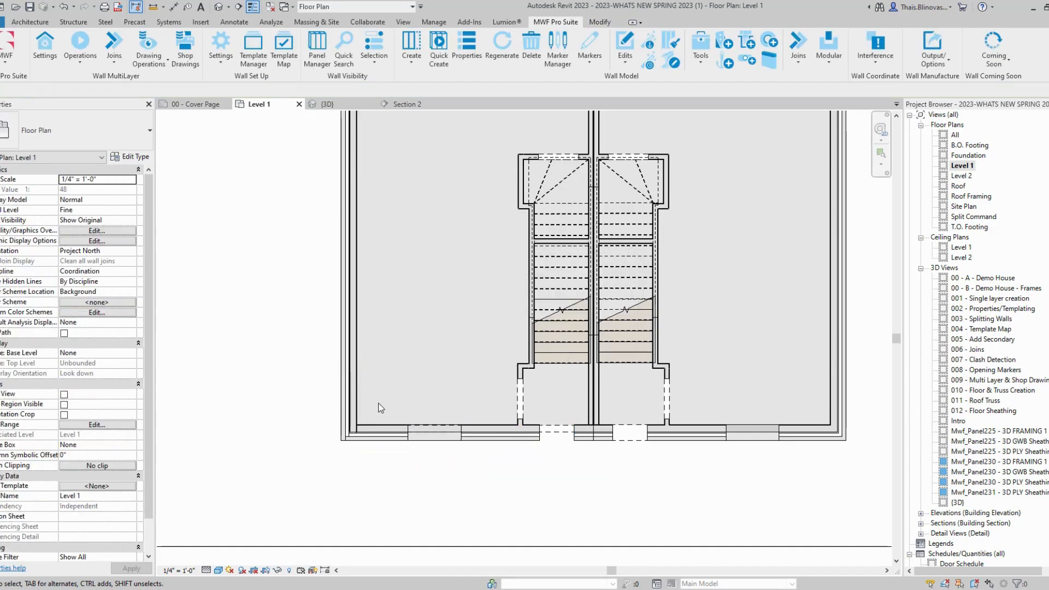
Step: Disassemble the left exterior wall into Exterior of Core, Core and Interior of Core walls
scroll(361, 456, "up", 3)
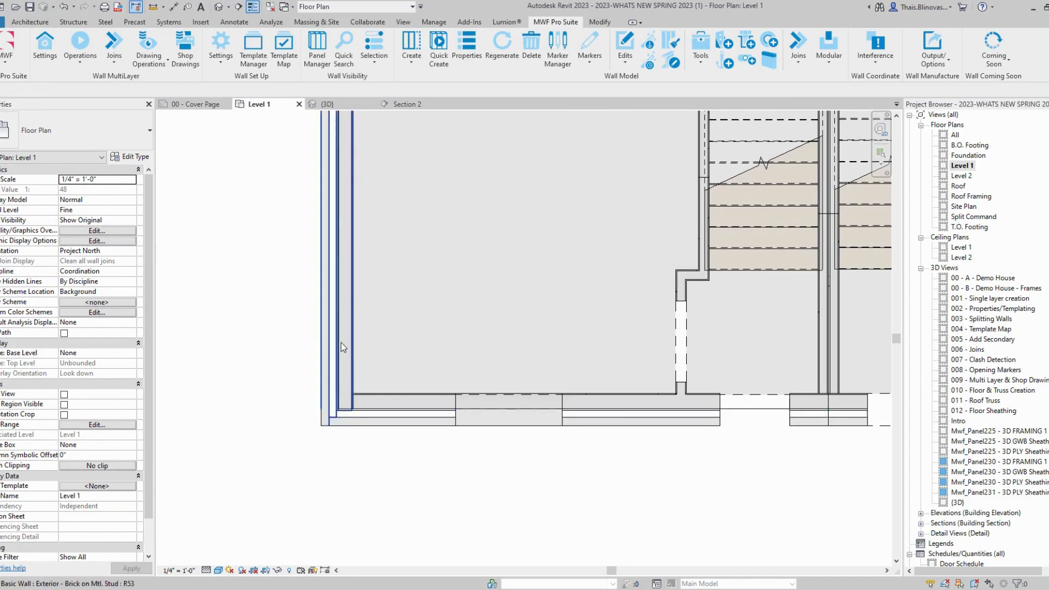
left_click(333, 414)
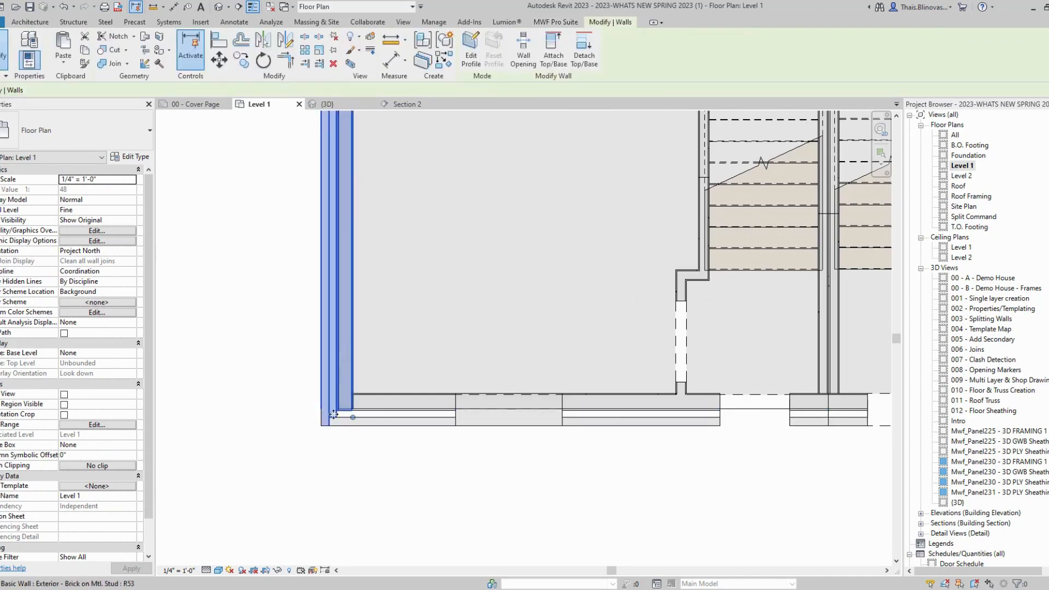
left_click(555, 22)
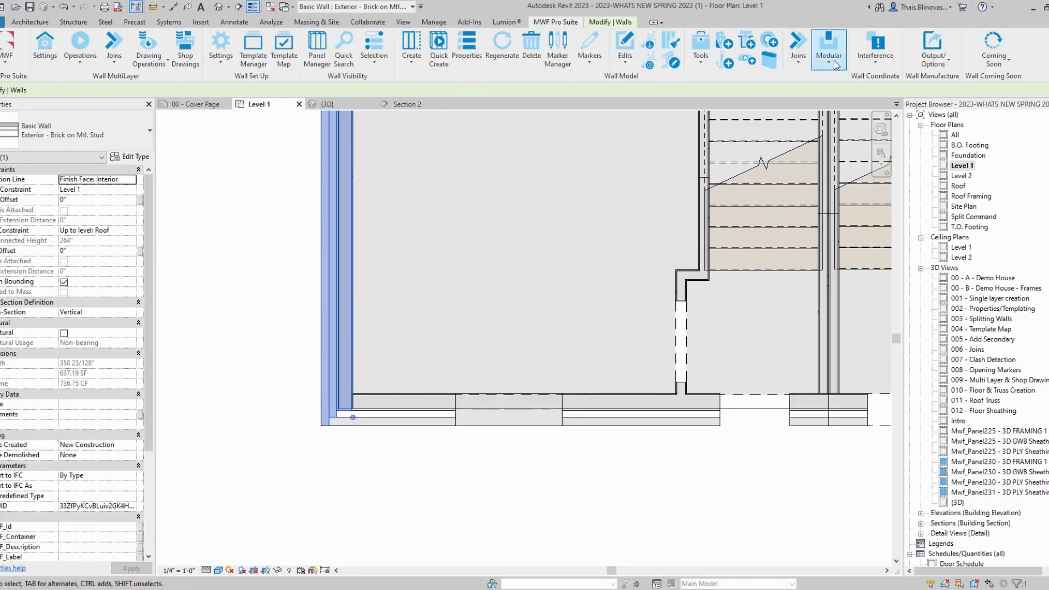
left_click(701, 50)
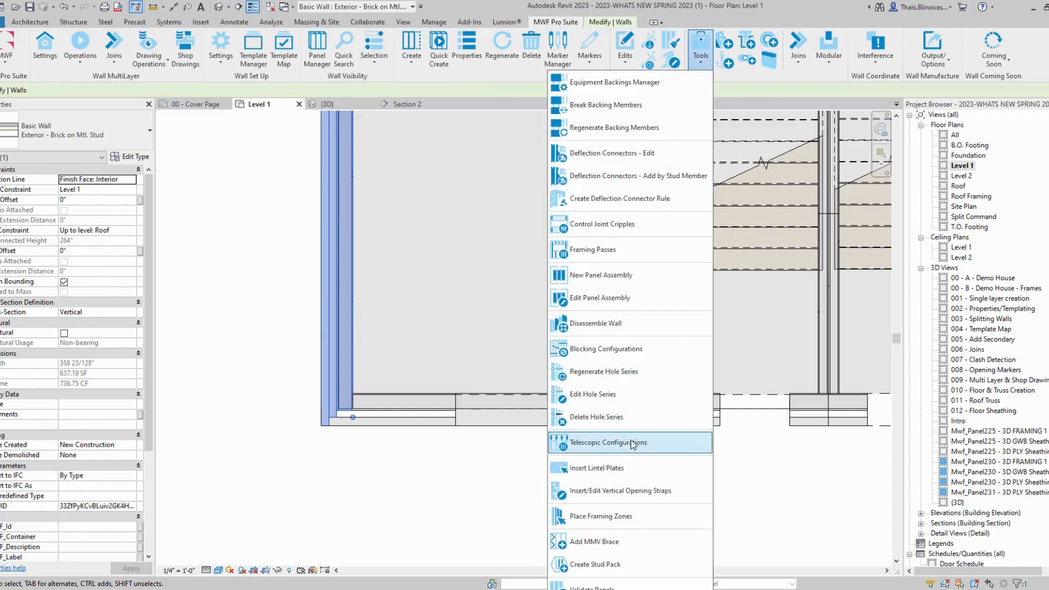
left_click(595, 322)
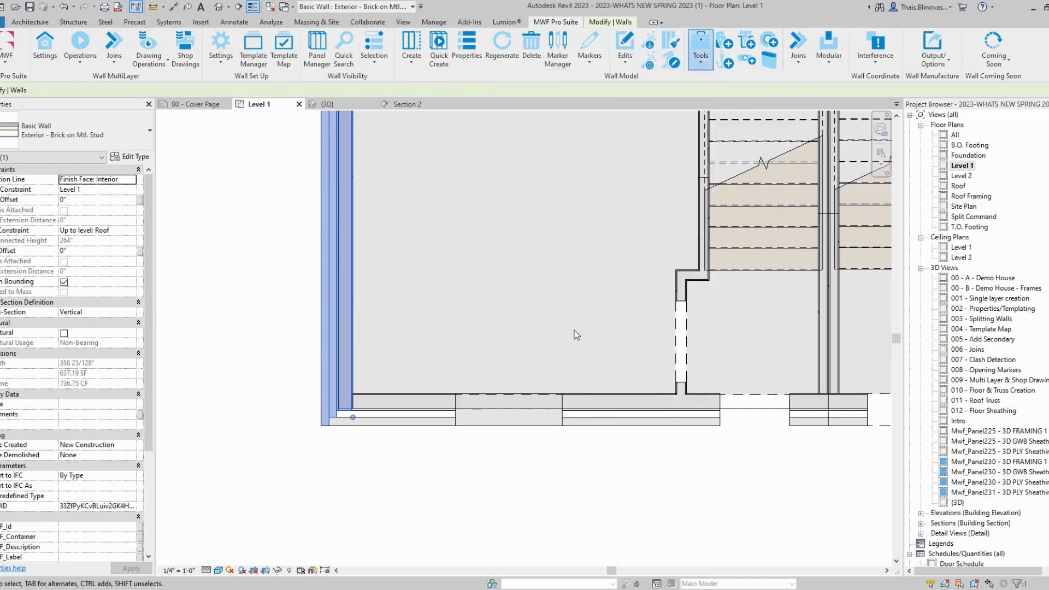
left_click(306, 242)
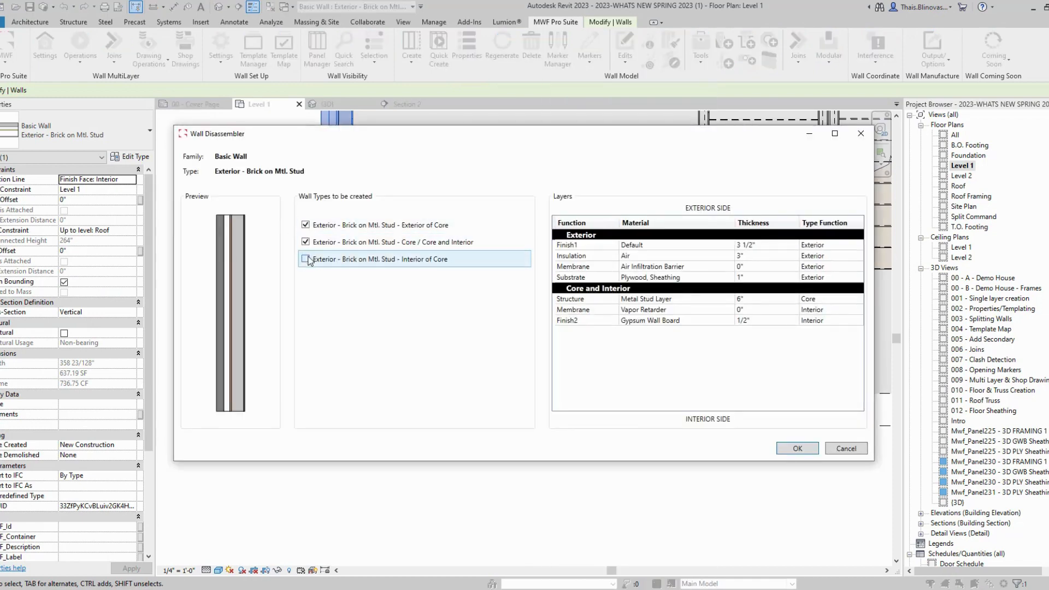
left_click(305, 259)
left_click(798, 448)
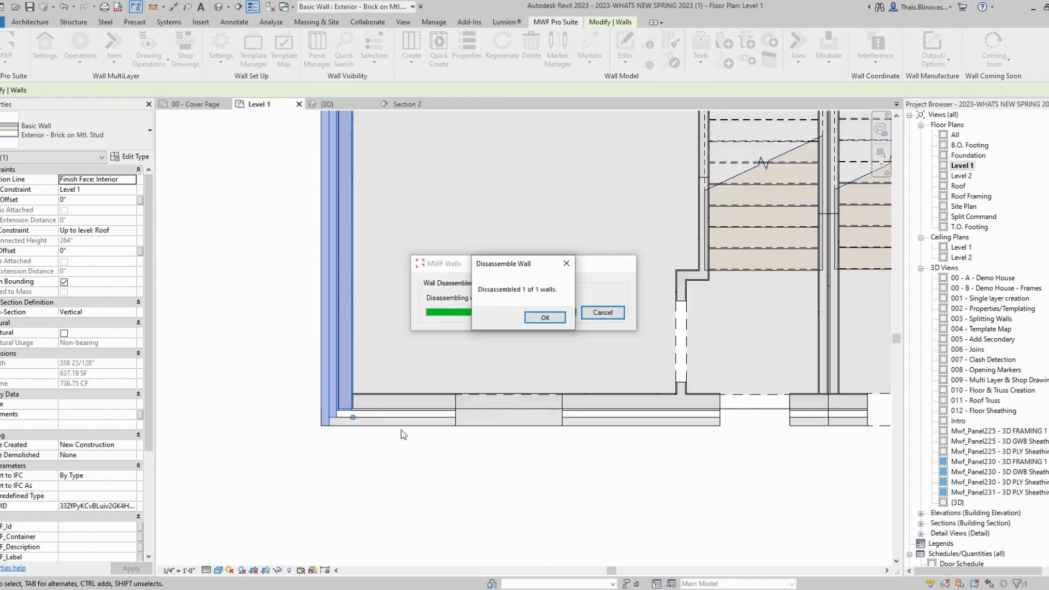
left_click(547, 318)
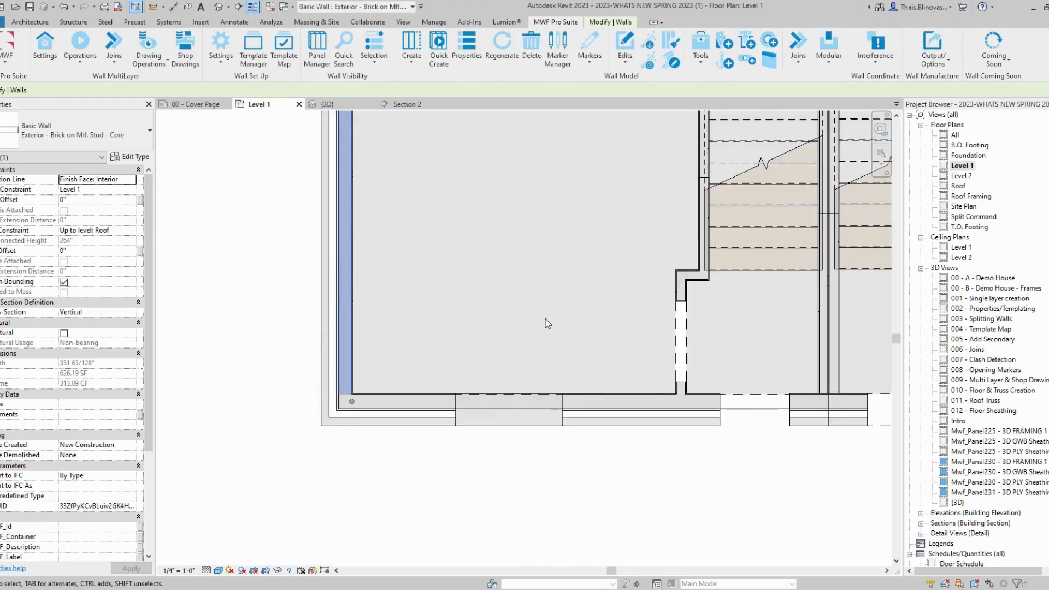
left_click(418, 442)
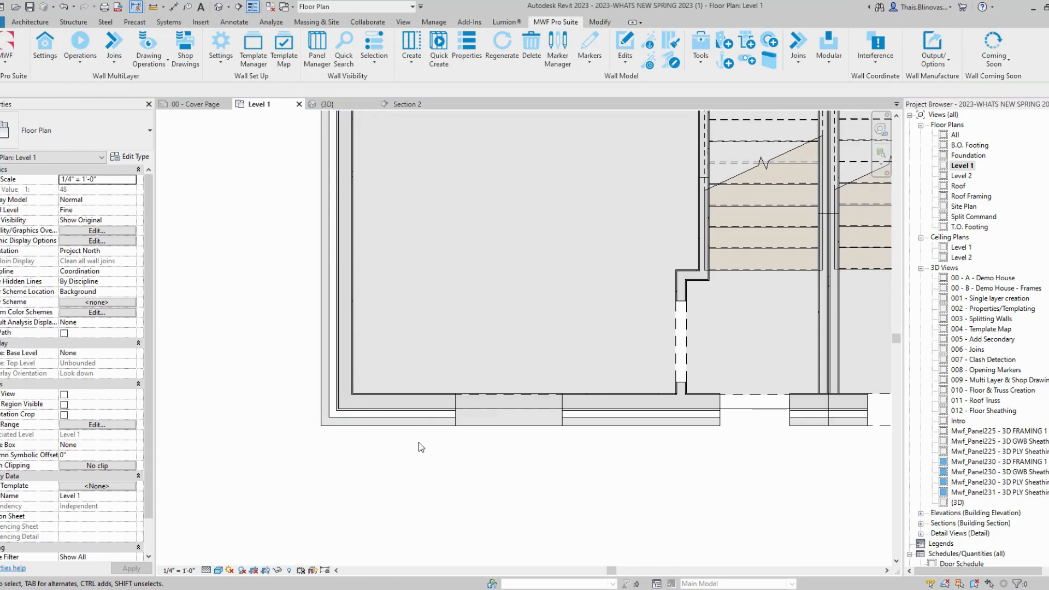
Step: Select the new Exterior of Core, Core and Interior of Core walls to verify the split
scroll(419, 441, "down", 3)
scroll(414, 436, "up", 3)
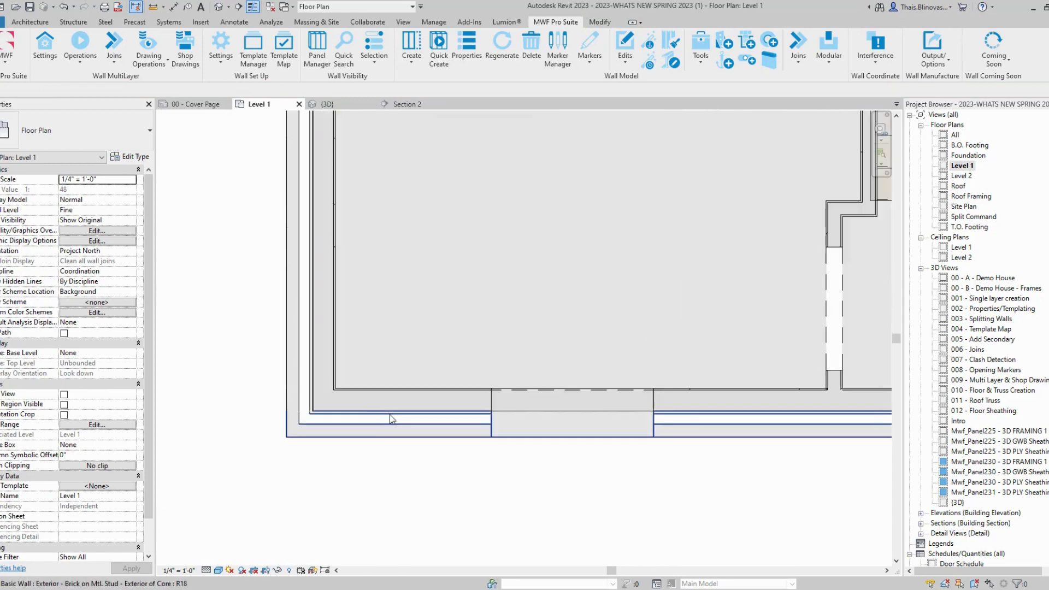
left_click(371, 418)
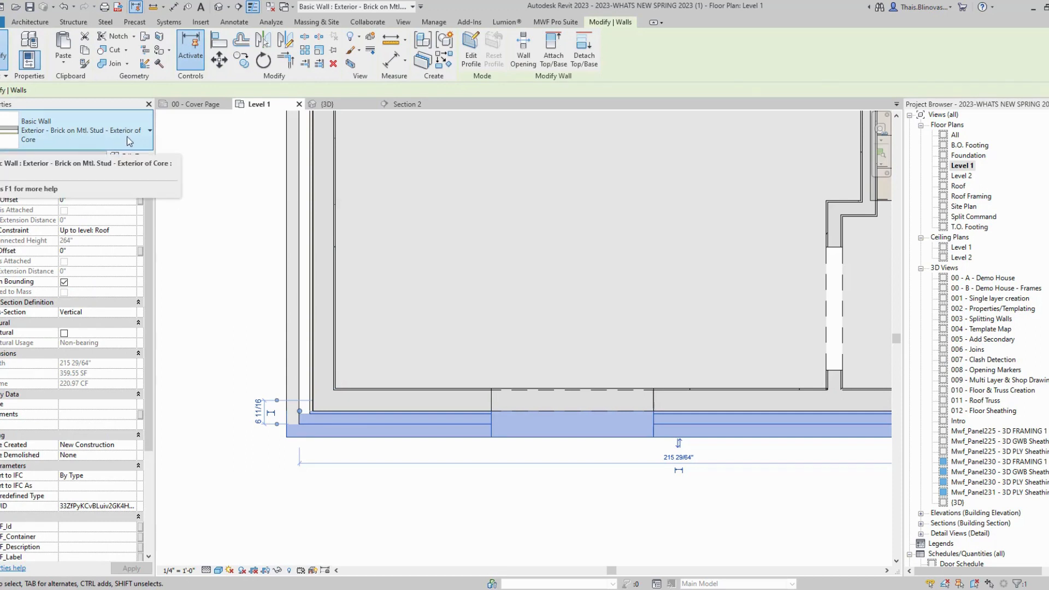
scroll(375, 398, "up", 2)
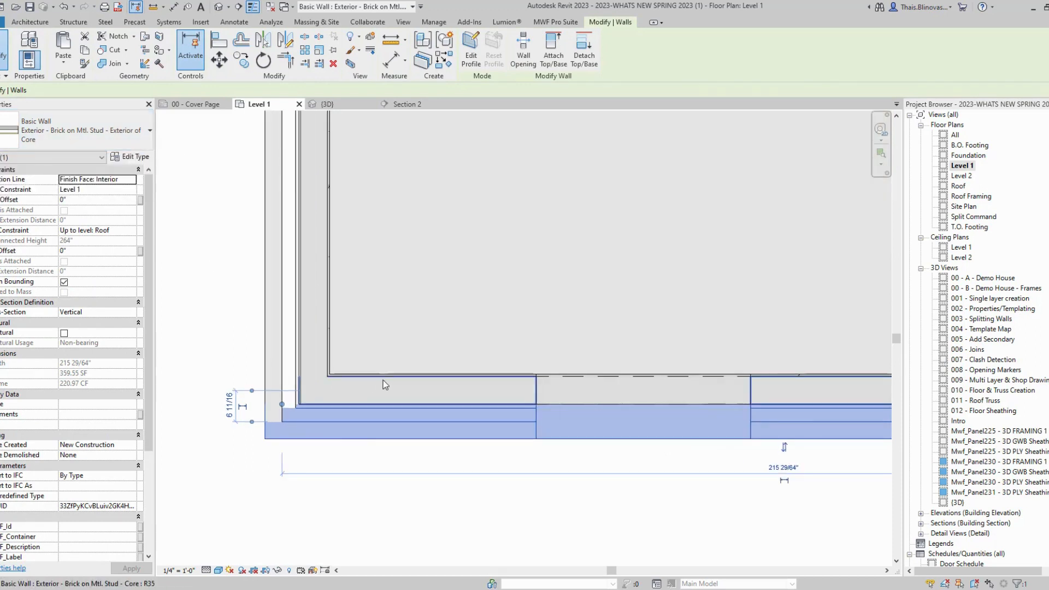
left_click(382, 380)
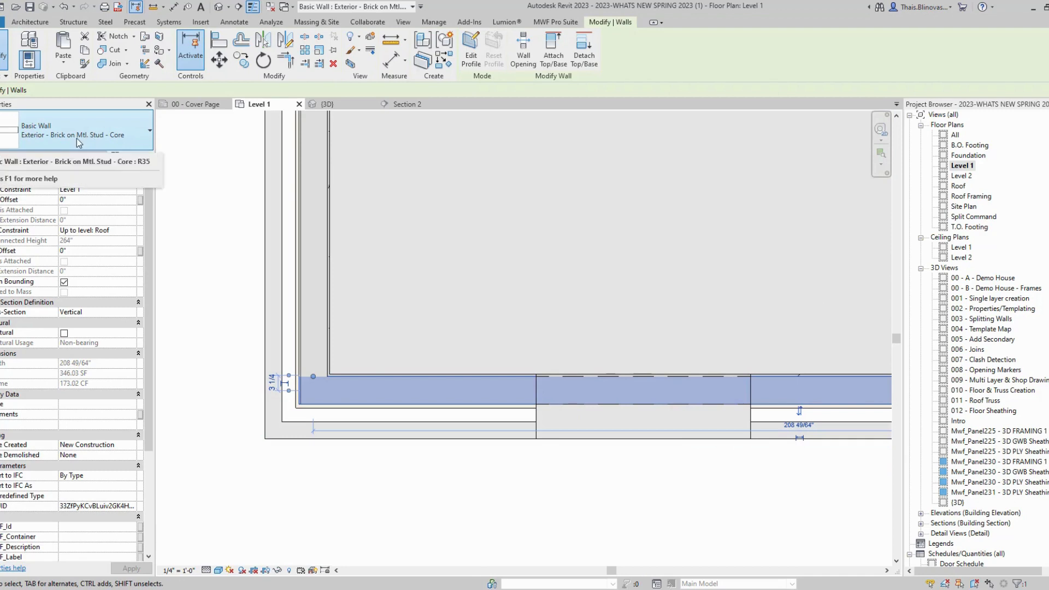
left_click(382, 375)
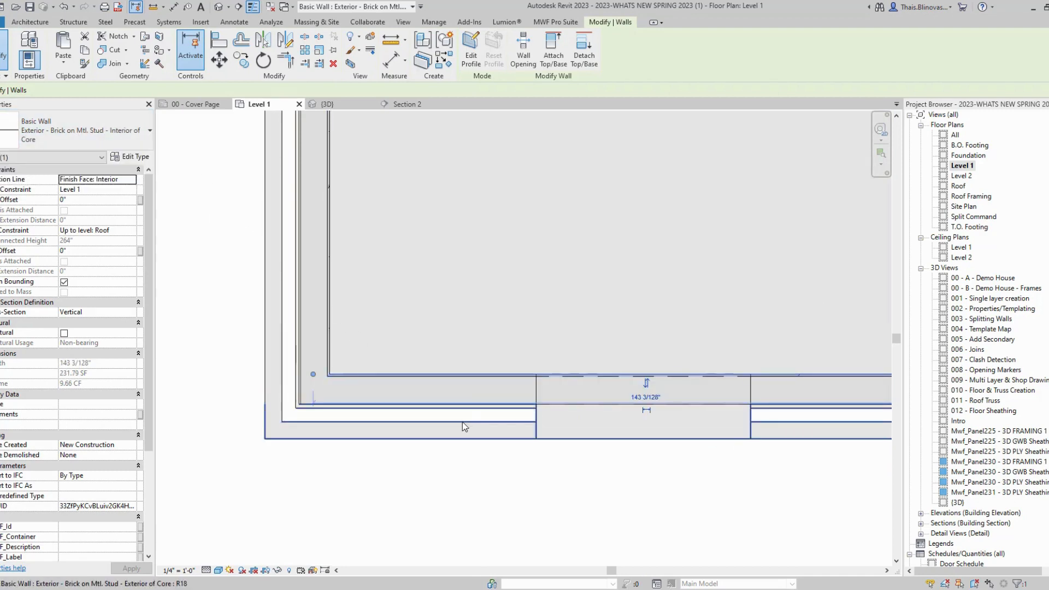
scroll(372, 496, "down", 1)
scroll(372, 496, "down", 2)
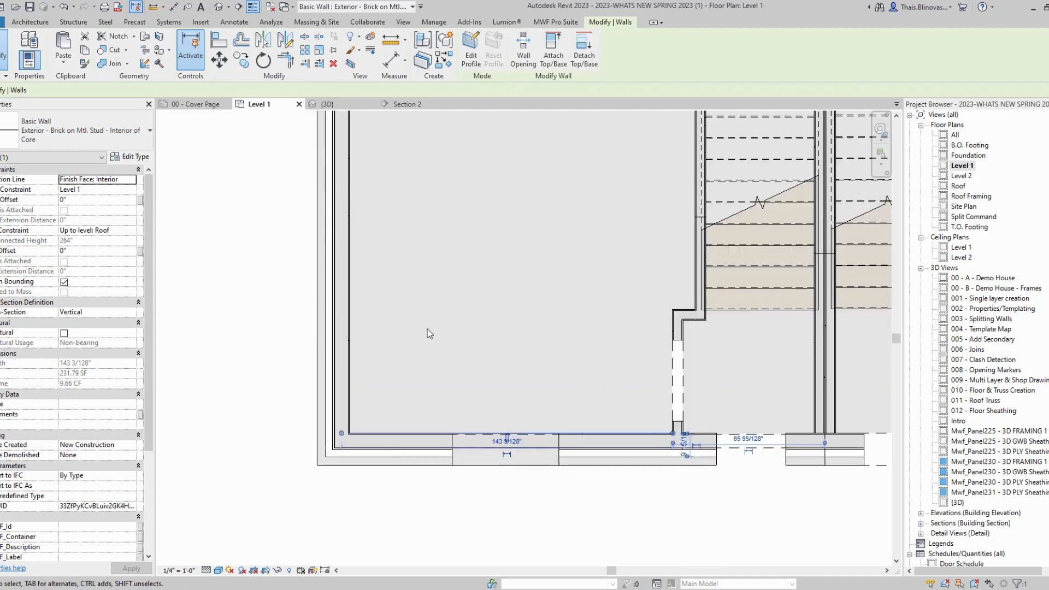
Step: Select the right front exterior wall segment and open the MWF Project Settings
left_click(555, 22)
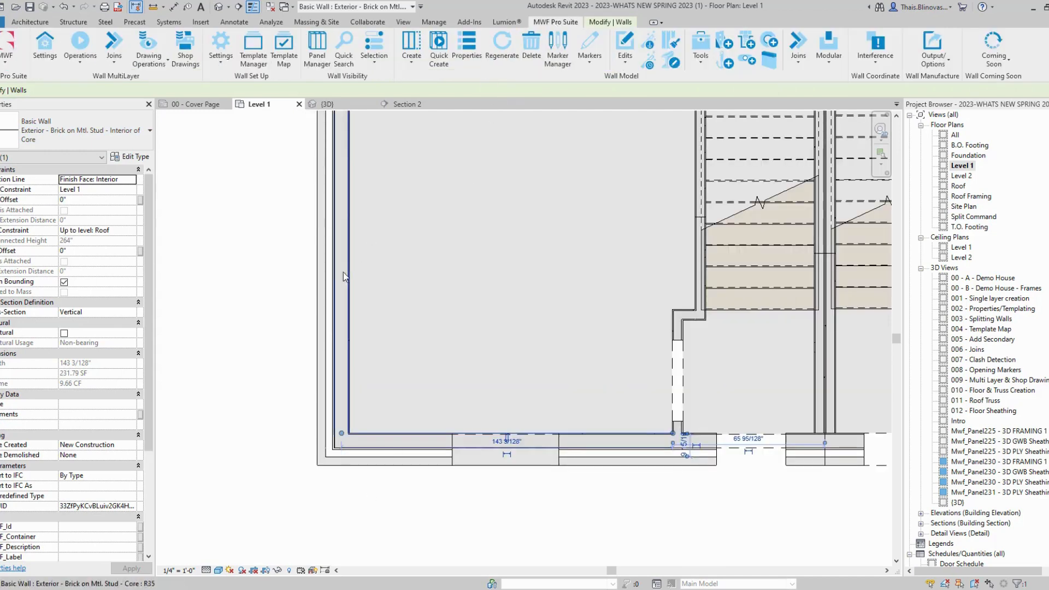
scroll(347, 440, "down", 1)
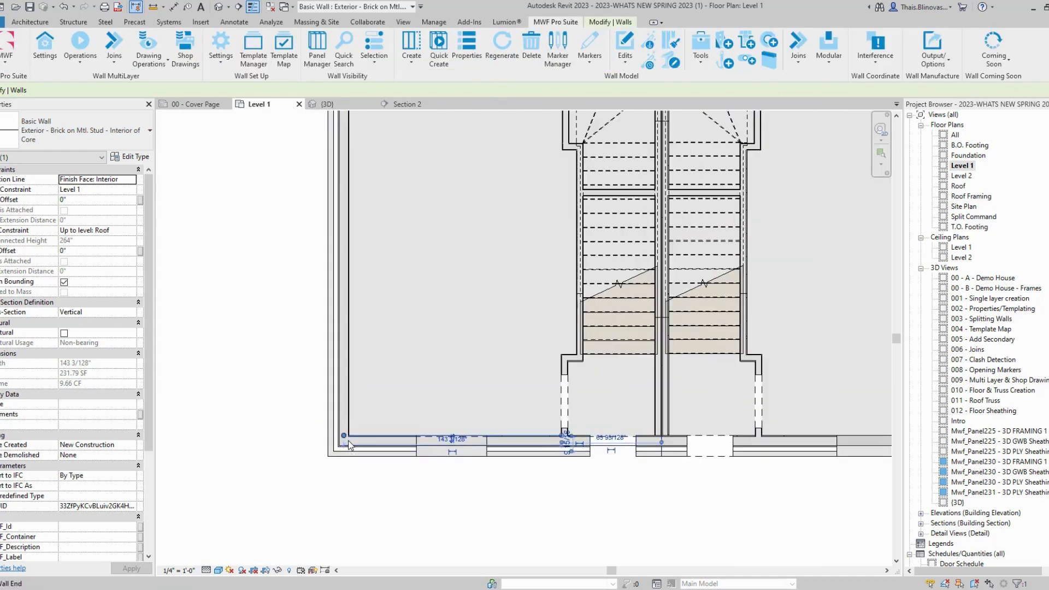
scroll(349, 441, "down", 1)
middle_click_drag(718, 454, 580, 415)
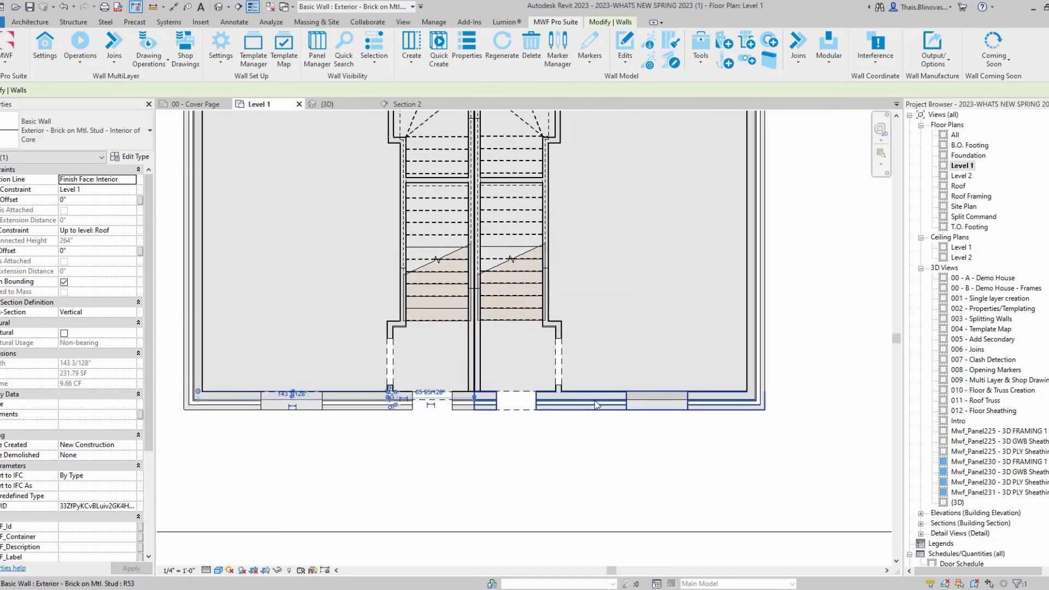
left_click(596, 405)
middle_click_drag(270, 244, 389, 279)
left_click(54, 65)
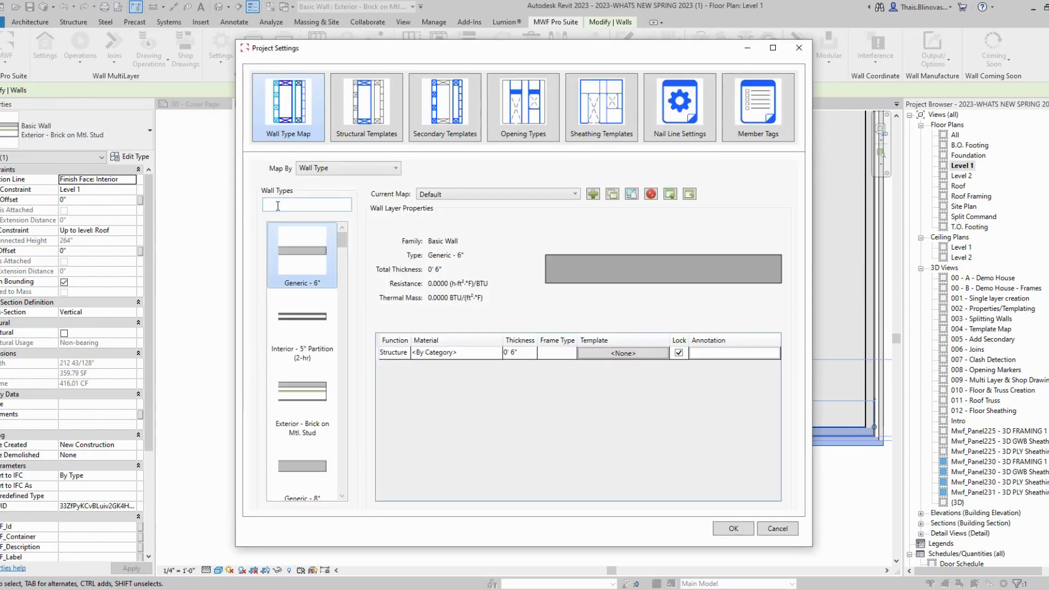
Step: Browse the Wall Type Map layer mappings of the Exterior of Core, Core and Interior of Core types
left_click_drag(473, 54, 621, 31)
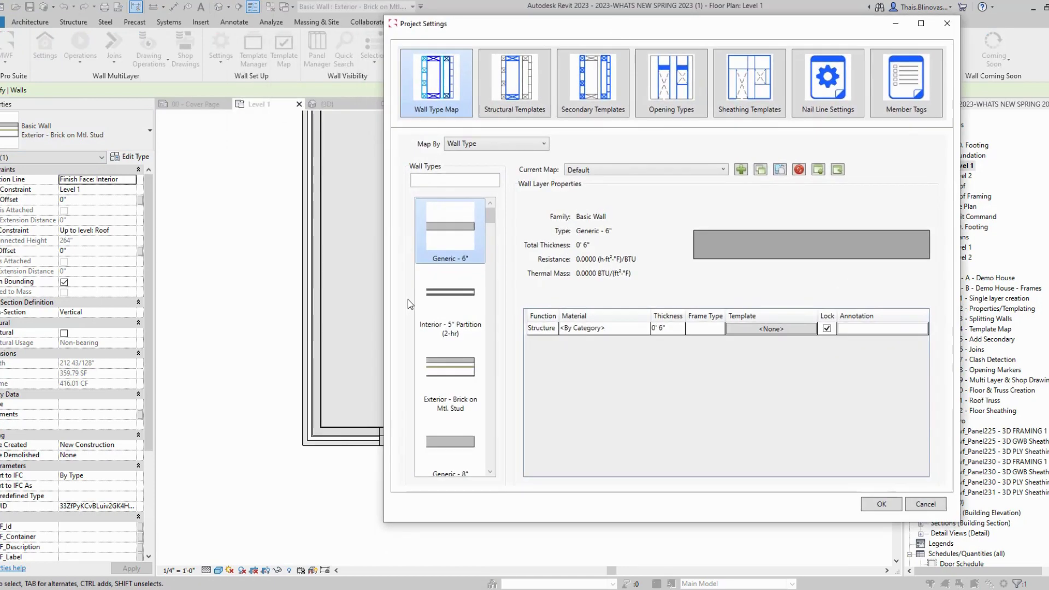
left_click(456, 384)
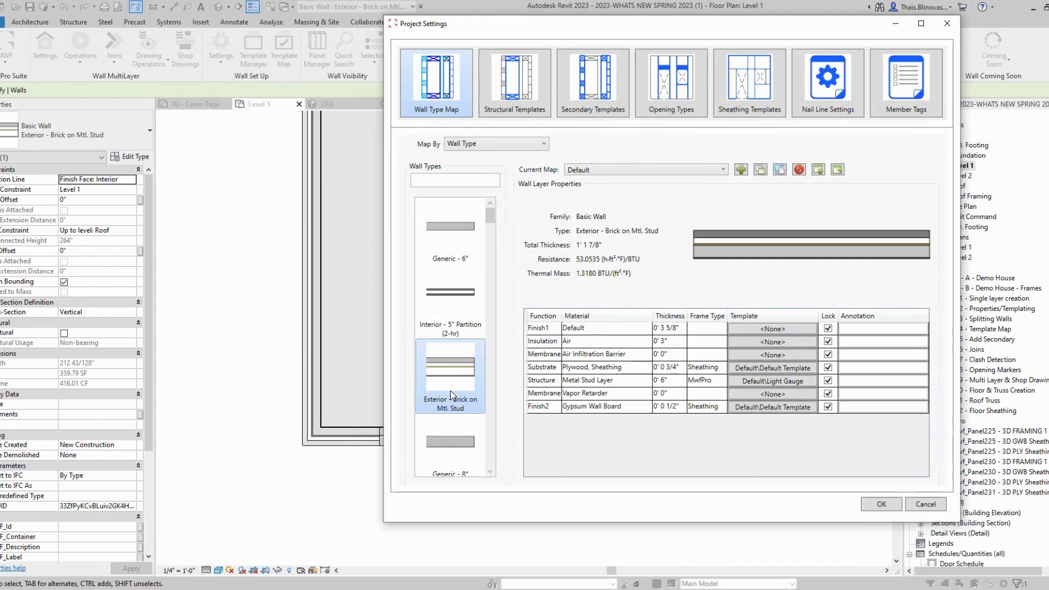
left_click_drag(491, 219, 488, 466)
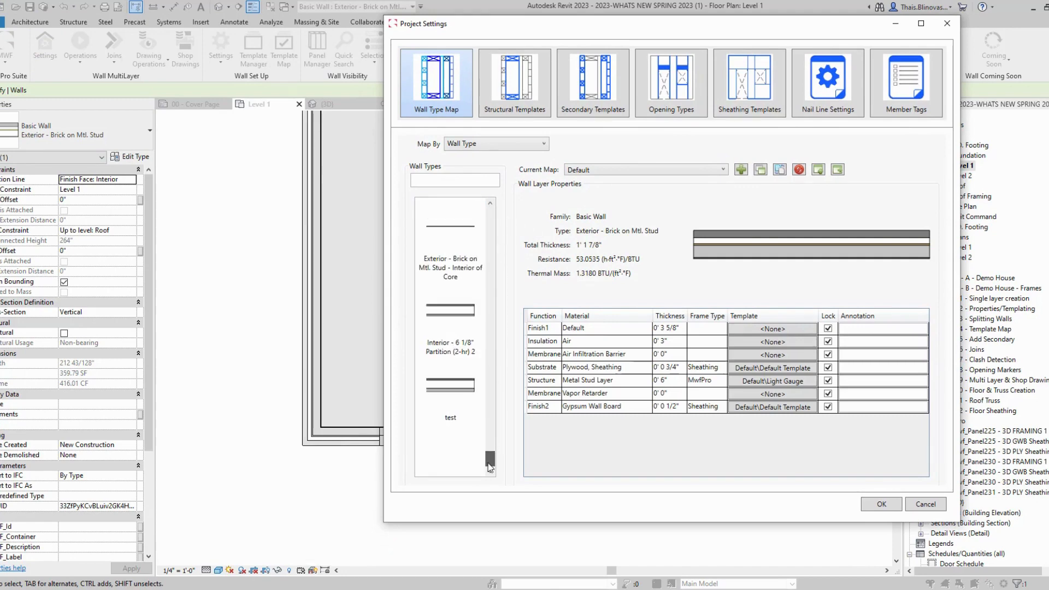
scroll(487, 415, "up", 3)
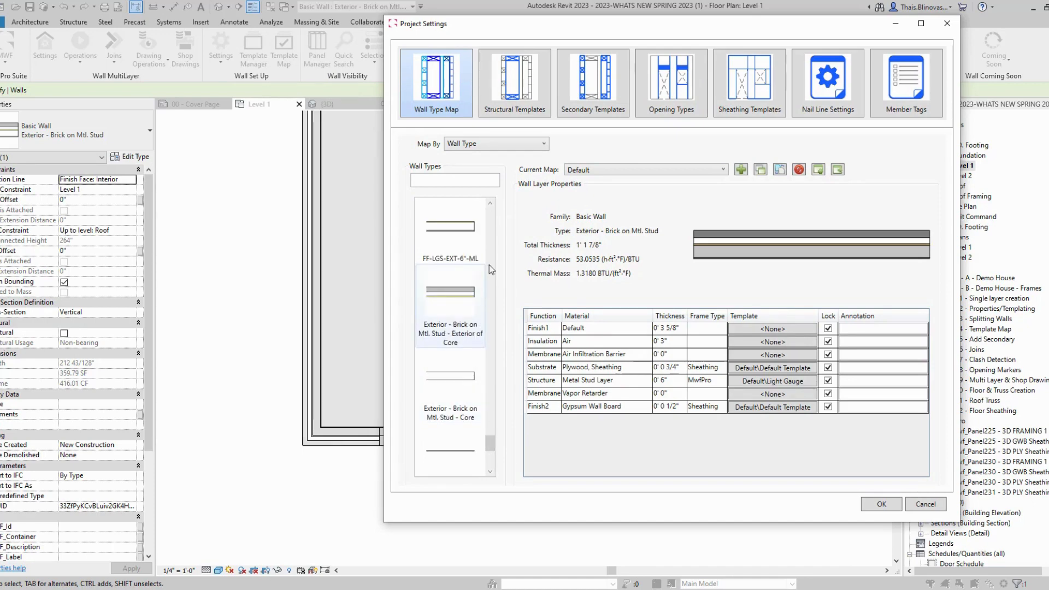
left_click(463, 465)
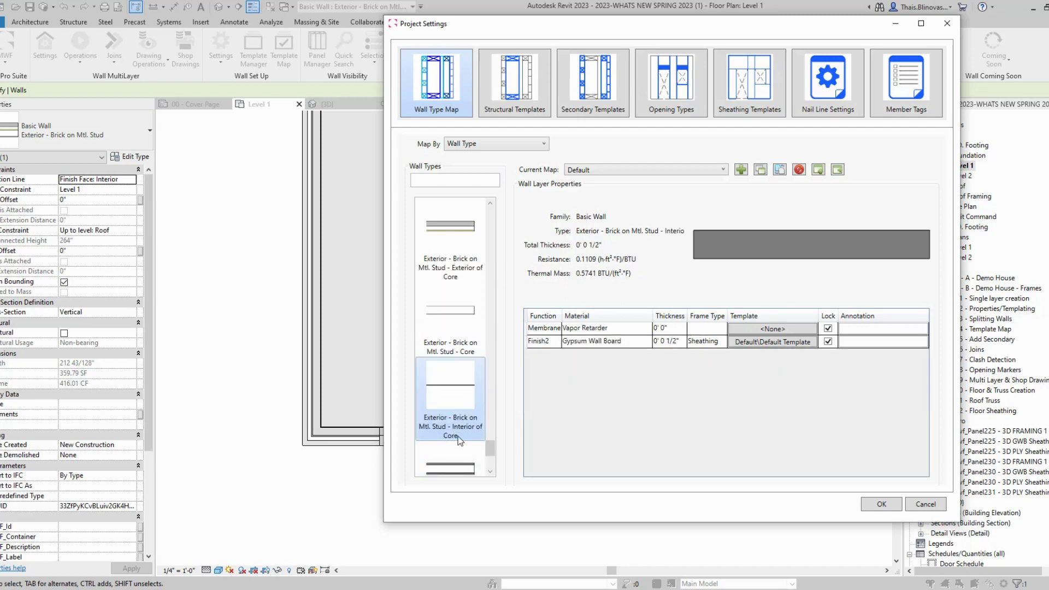
left_click(457, 333)
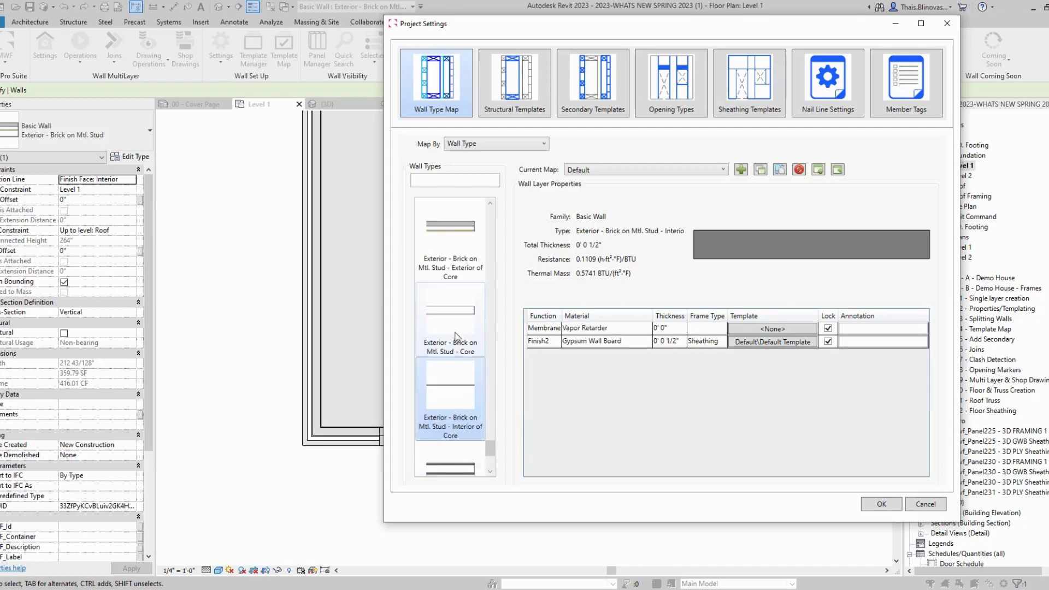
left_click(454, 254)
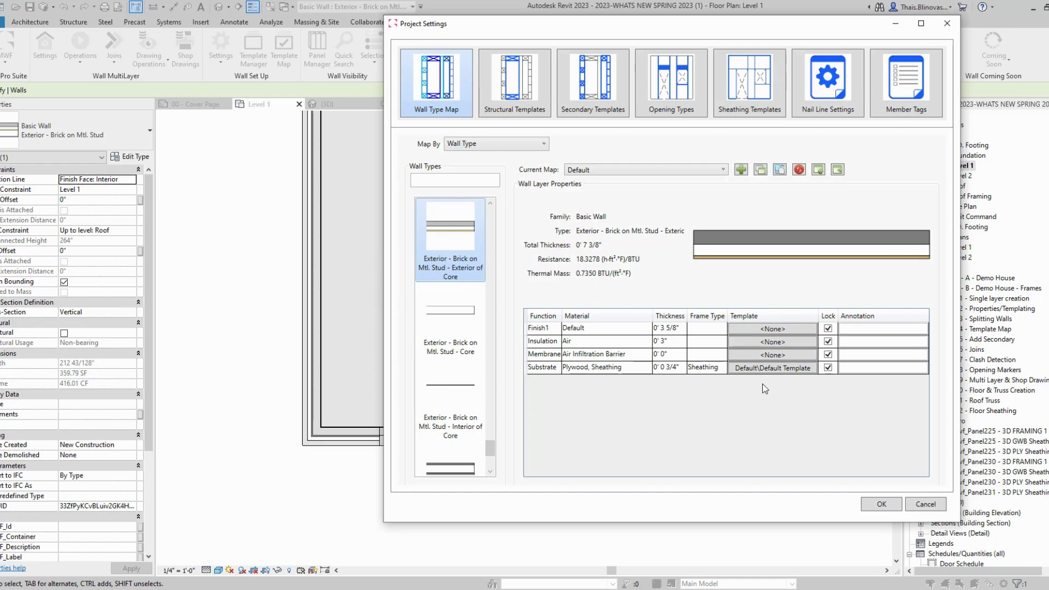
Step: Re-examine the Core and Exterior of Core layers, including the Substrate plywood layer's template
left_click(444, 318)
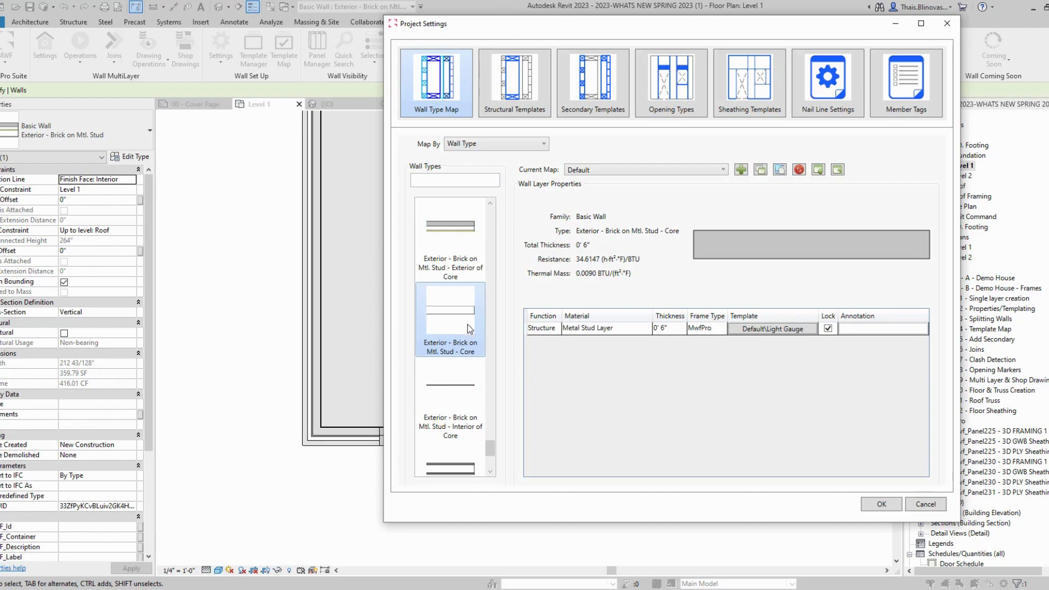
left_click(459, 391)
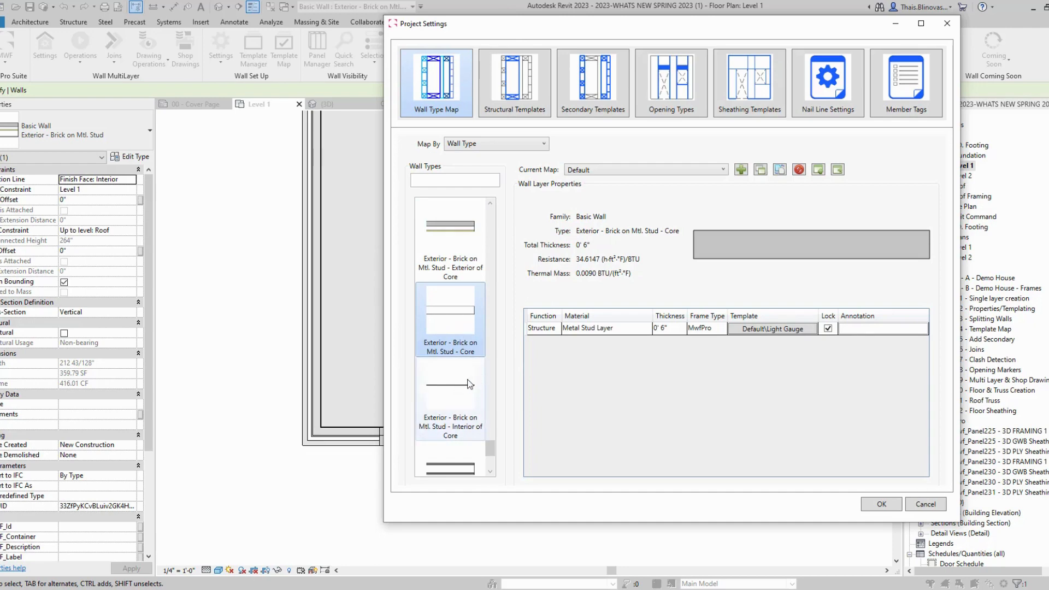
left_click(464, 232)
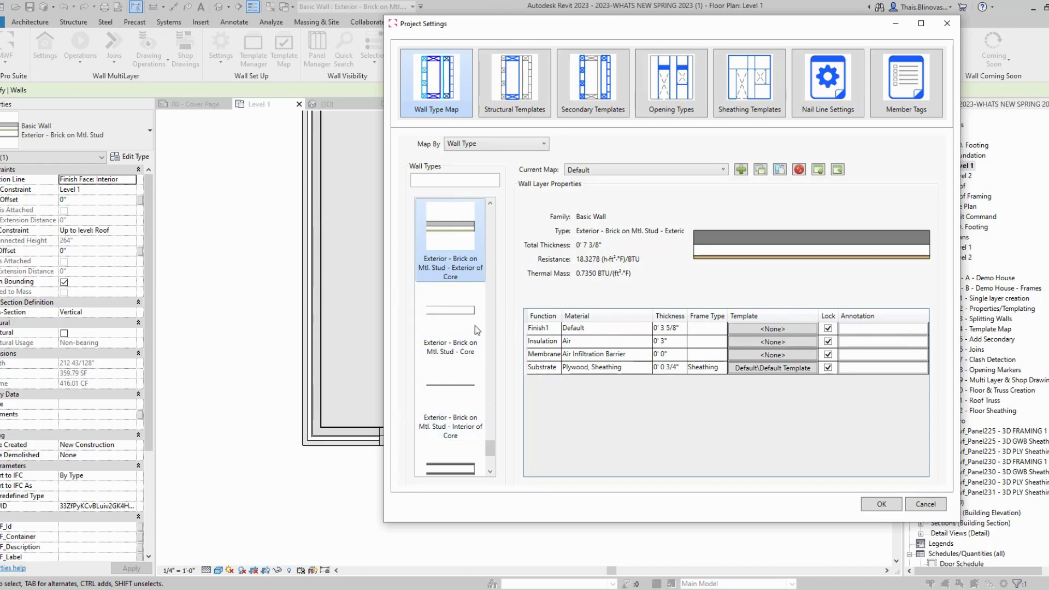
left_click(771, 364)
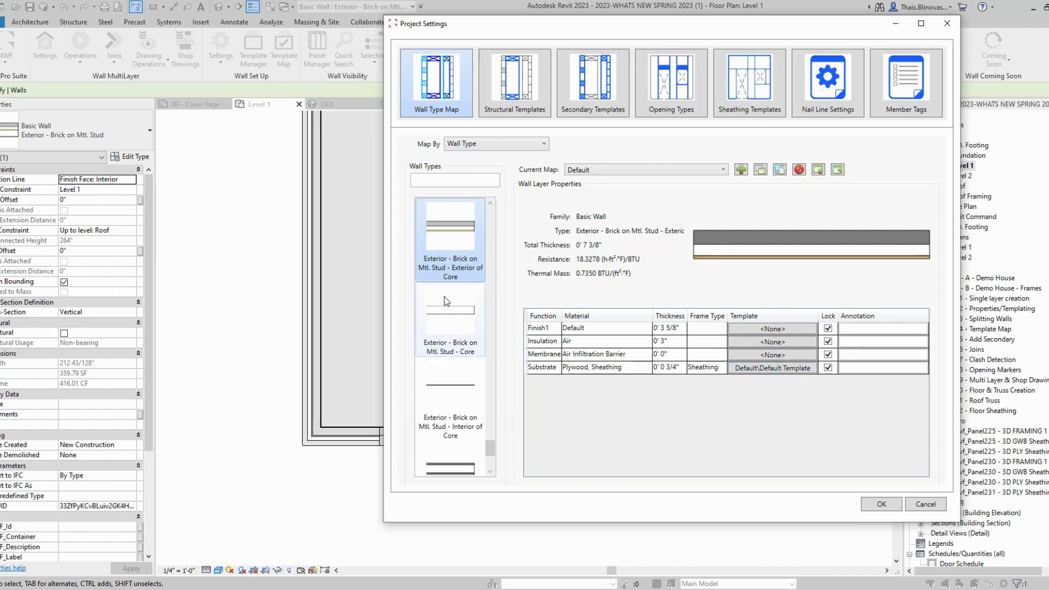
left_click(451, 318)
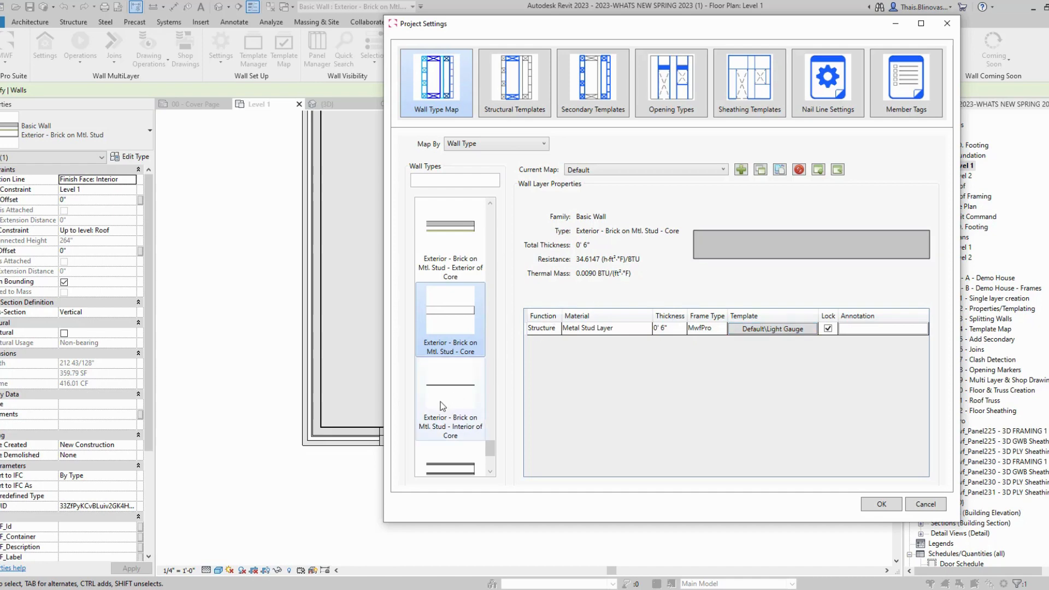
left_click(473, 416)
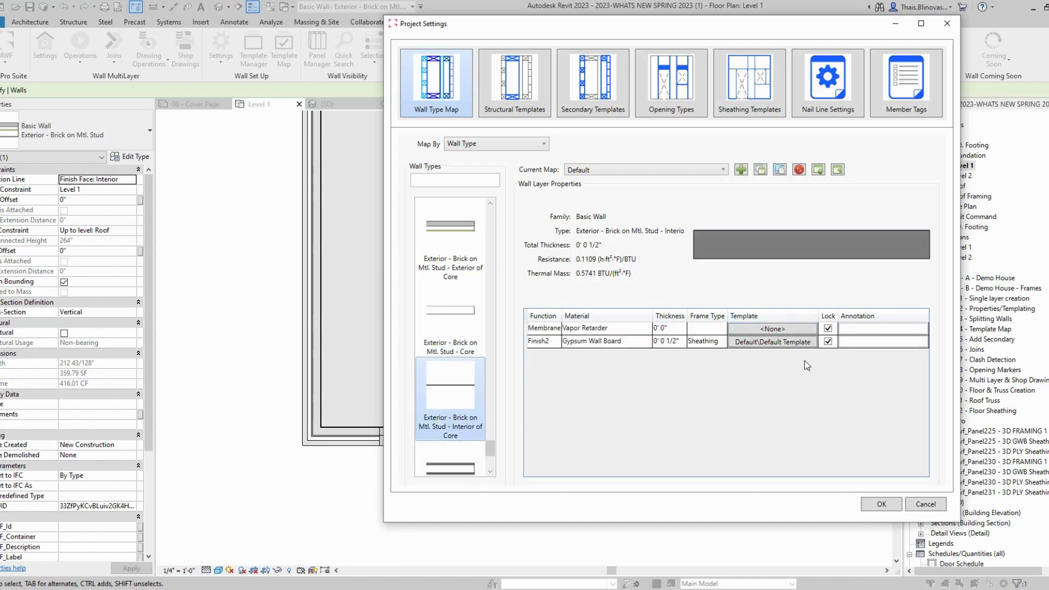
Step: Set the Interior of Core type's Gypsum Wall Board layer template to None
left_click(778, 342)
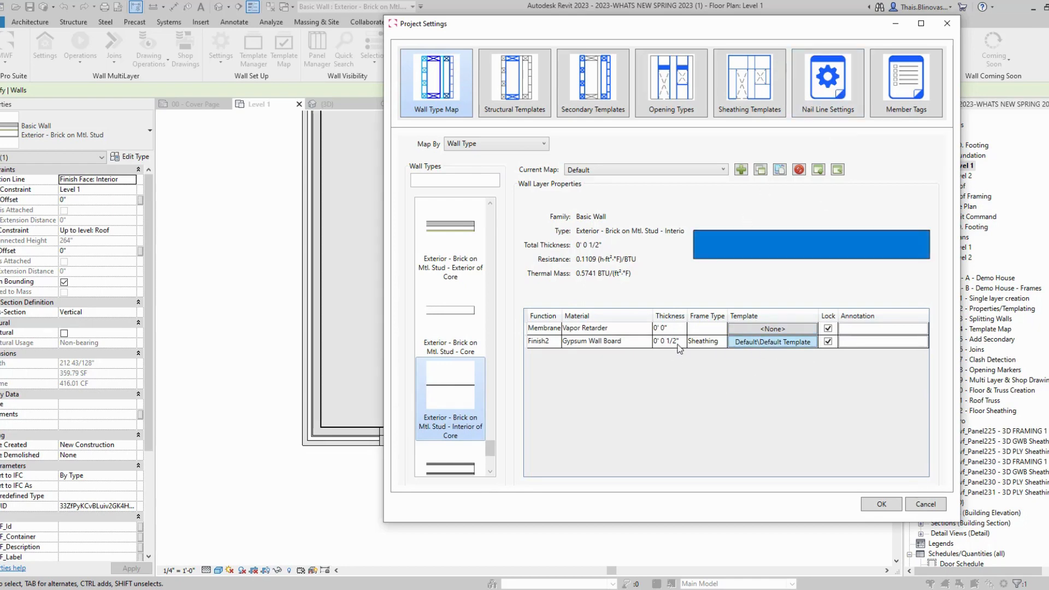
left_click(766, 343)
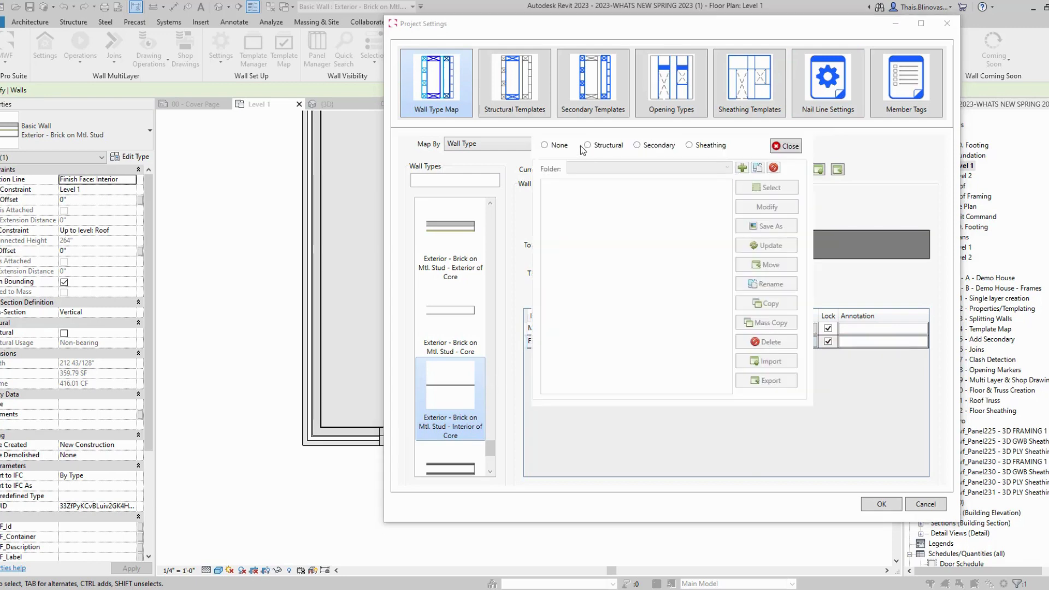
left_click(558, 146)
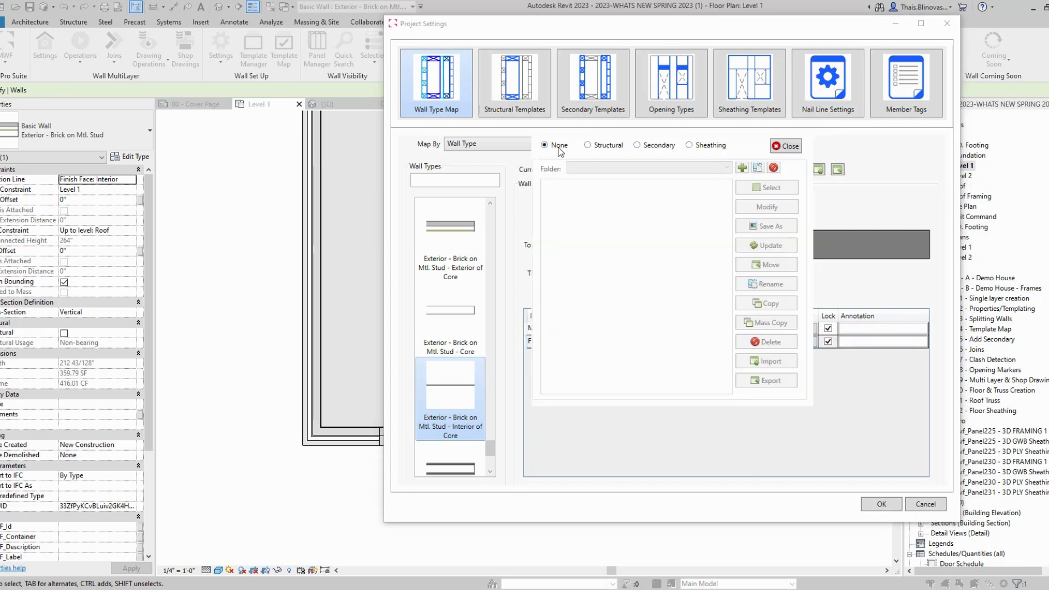
left_click(785, 146)
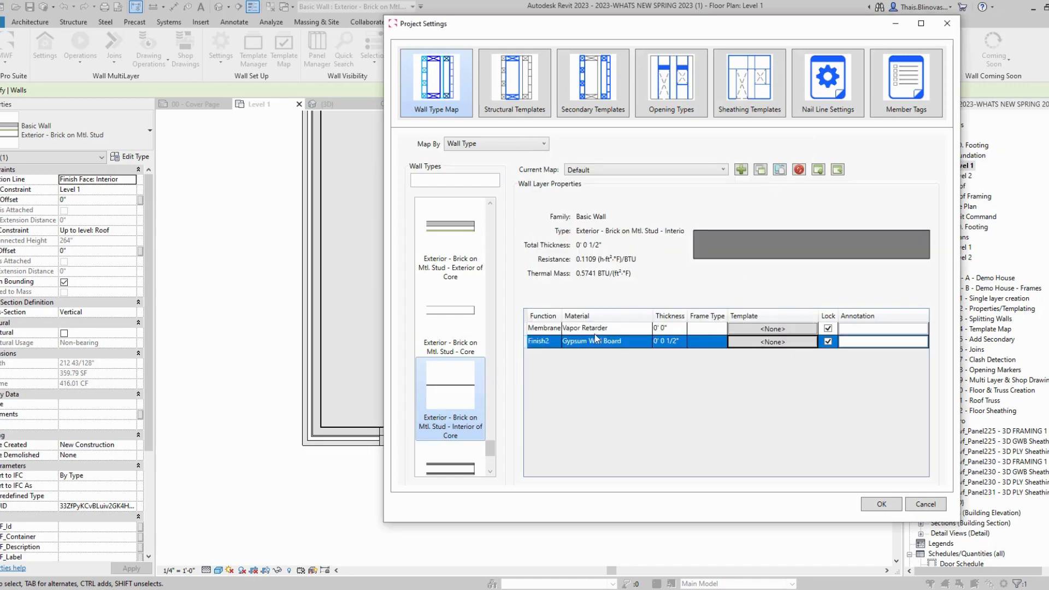
Step: Map the Gypsum Wall Board layer to the Sheathing Default Template and accept the optimized layout
left_click(770, 344)
left_click(689, 145)
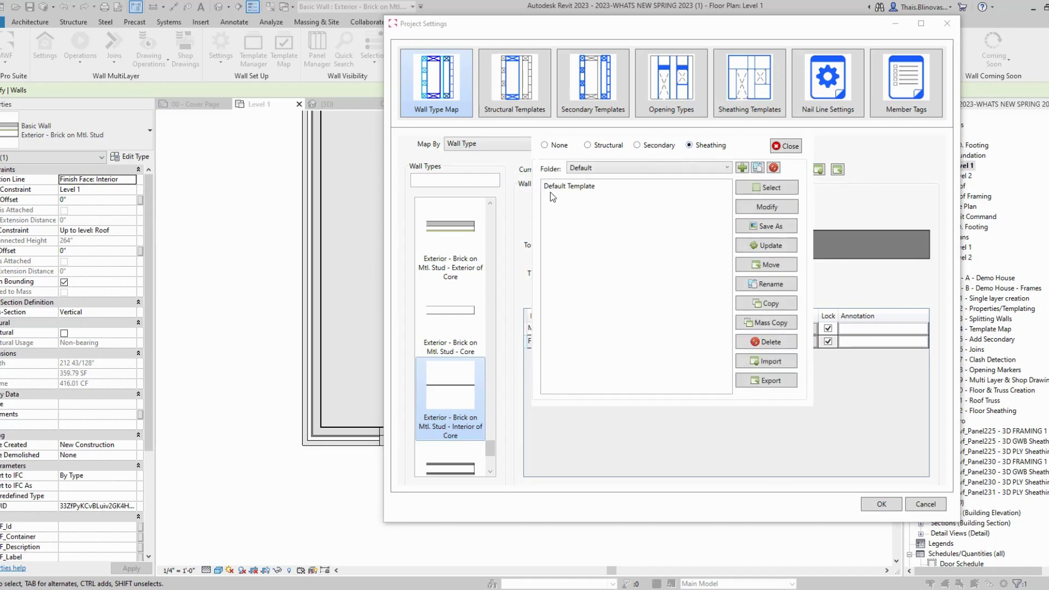
left_click(628, 186)
left_click(764, 188)
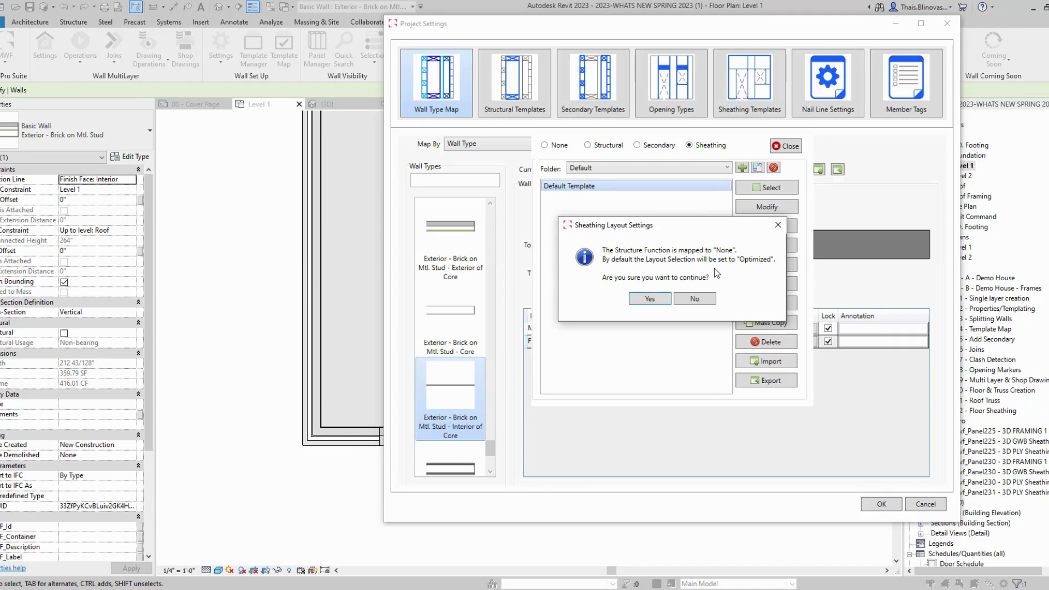
left_click(648, 299)
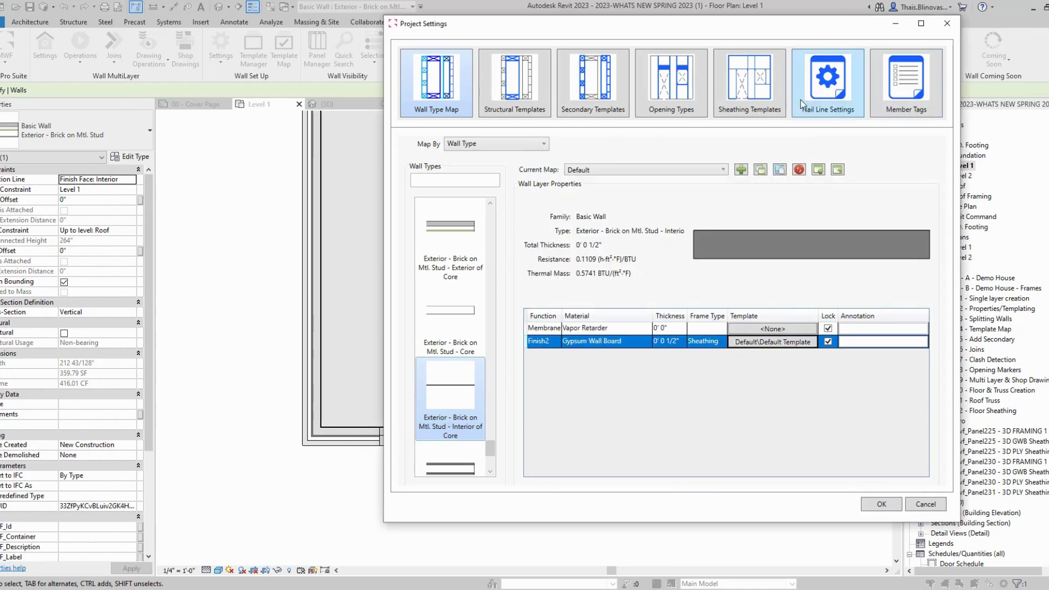
Step: Review the Default Template's sheathing layout settings, then confirm the project settings with OK
left_click(751, 100)
left_click(614, 162)
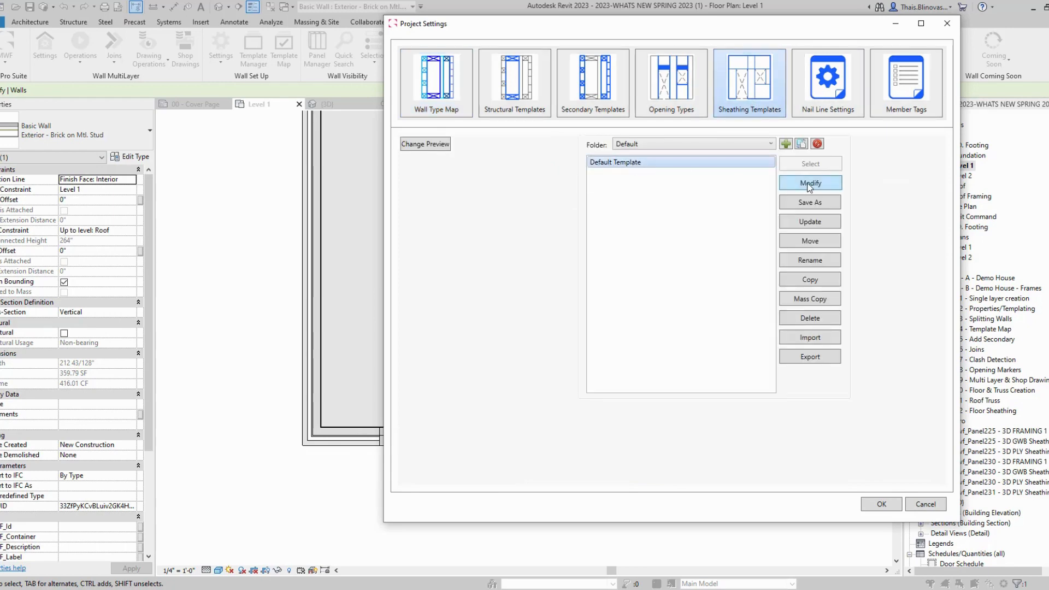
left_click(808, 183)
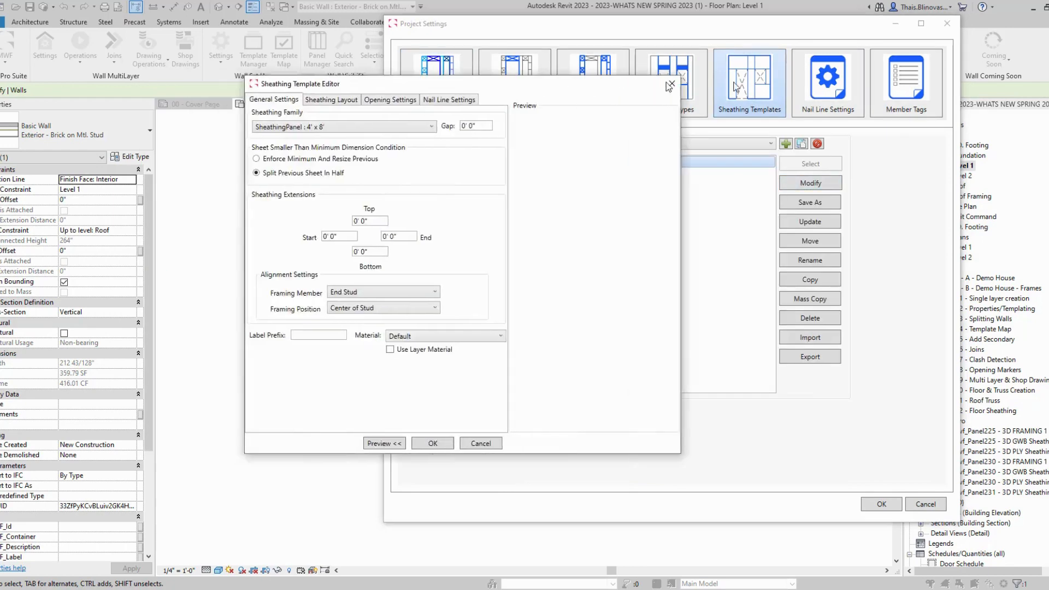
left_click(559, 102)
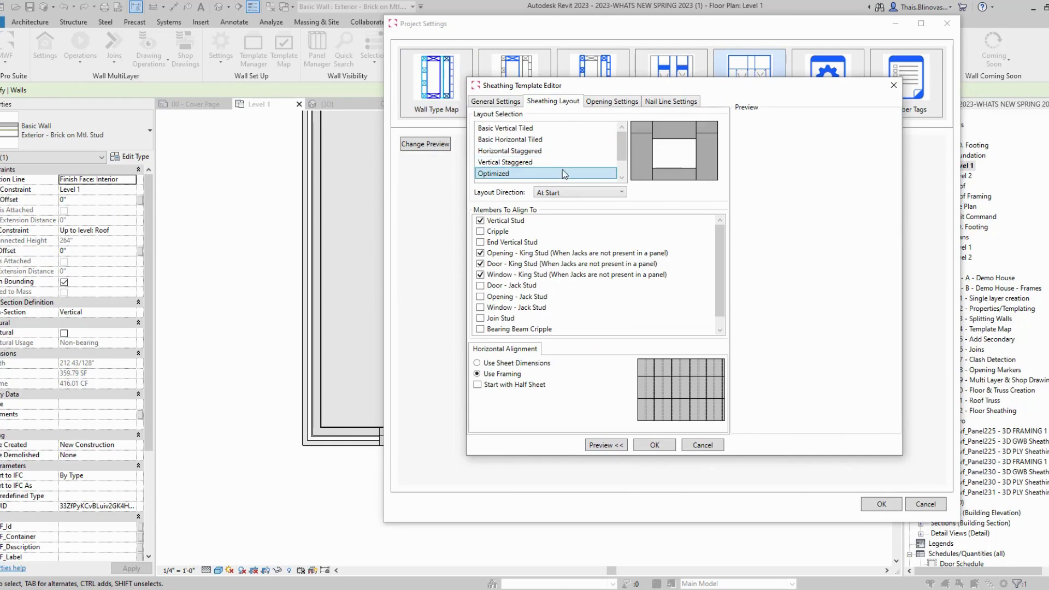
left_click(893, 85)
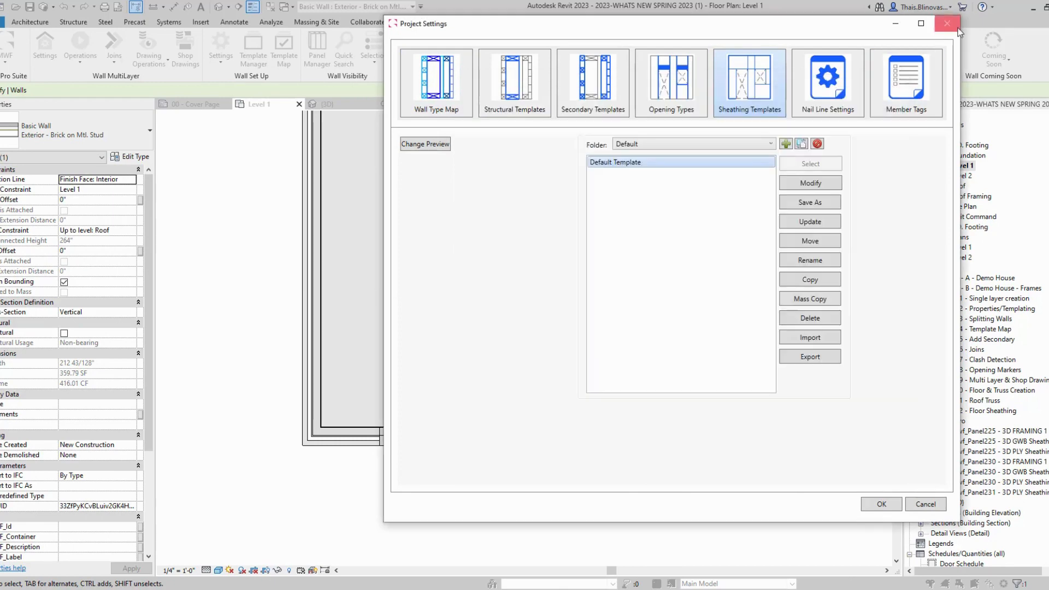
left_click(467, 94)
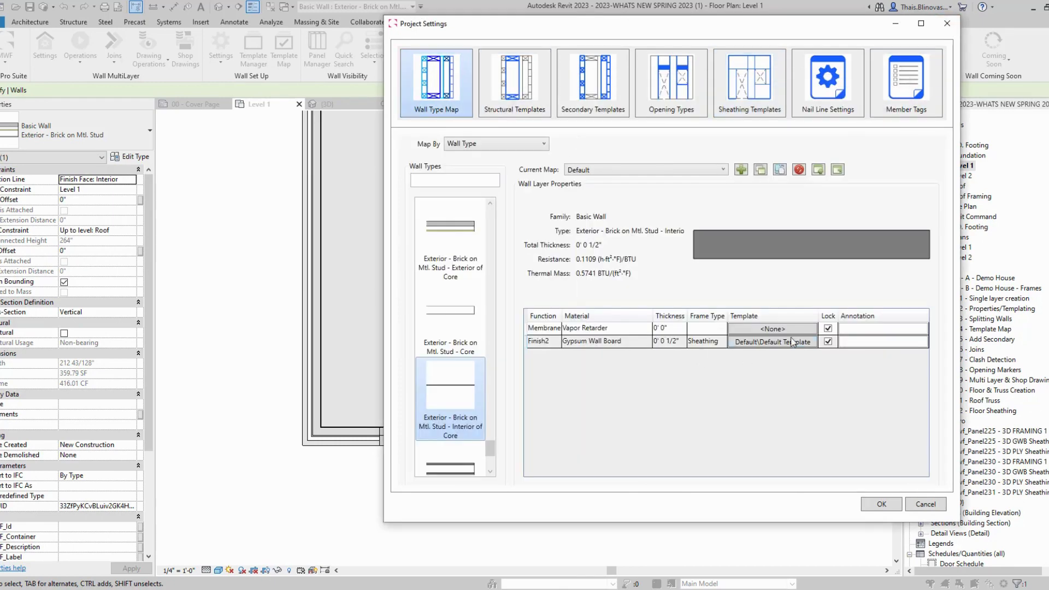
left_click(879, 504)
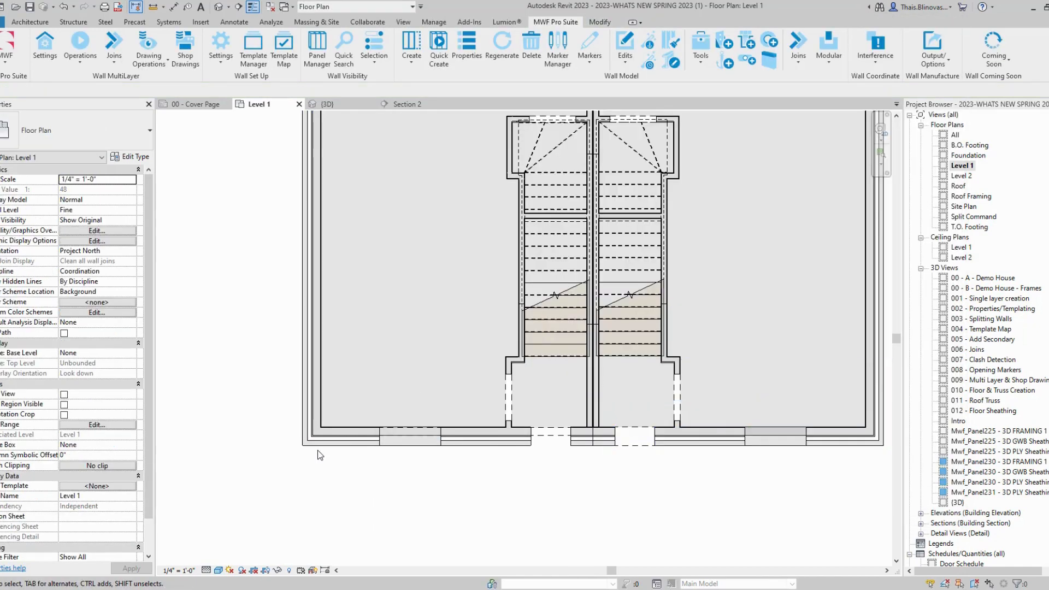
Step: Open the Section 2 building section from the plan, then return to Level 1
scroll(320, 455, "up", 3)
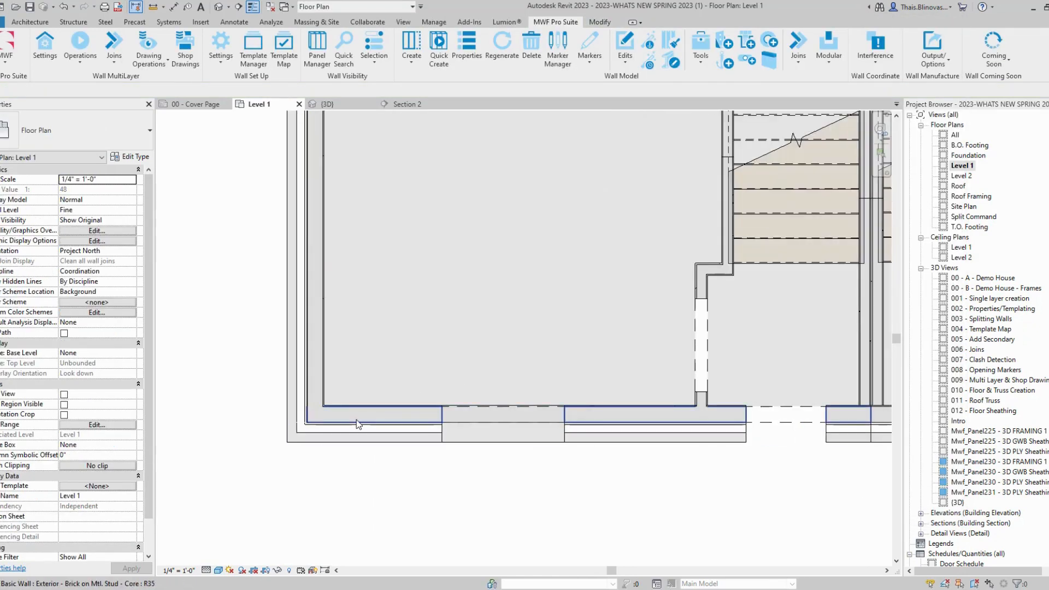
scroll(457, 457, "down", 5)
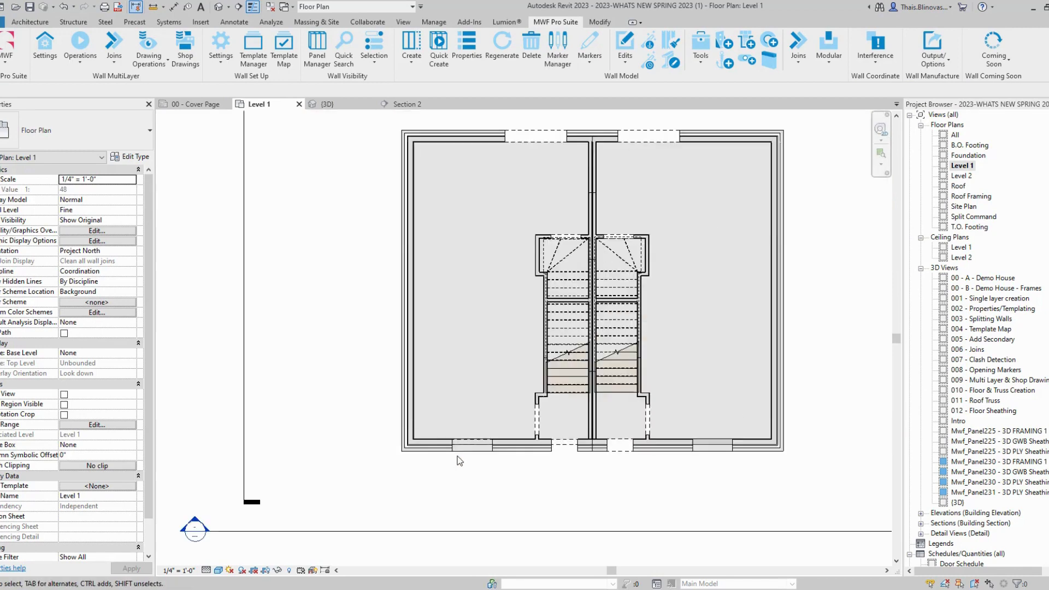
middle_click_drag(468, 466, 474, 399)
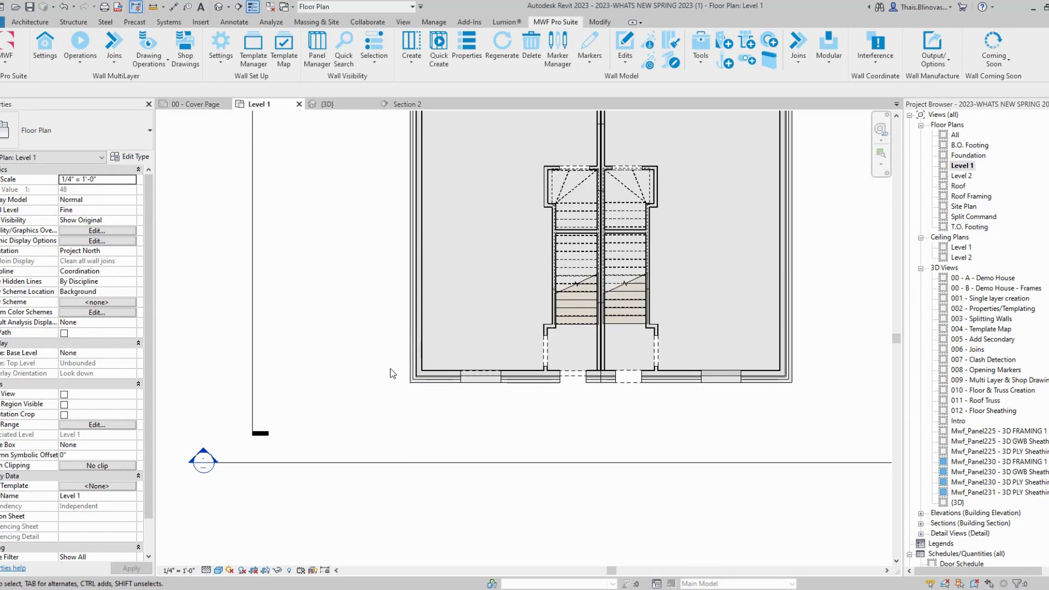
double_click(212, 464)
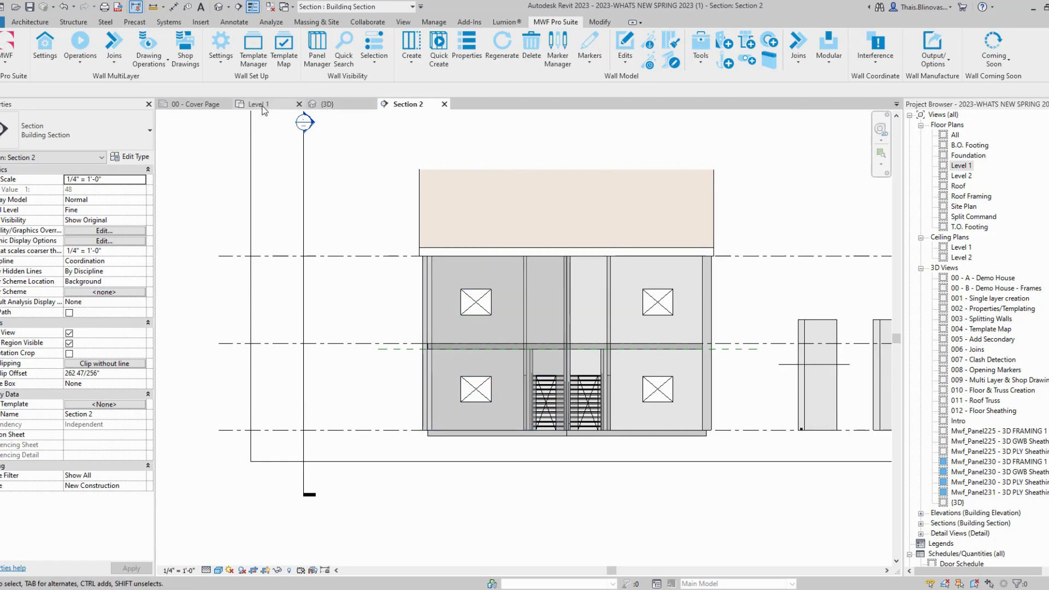
left_click(281, 103)
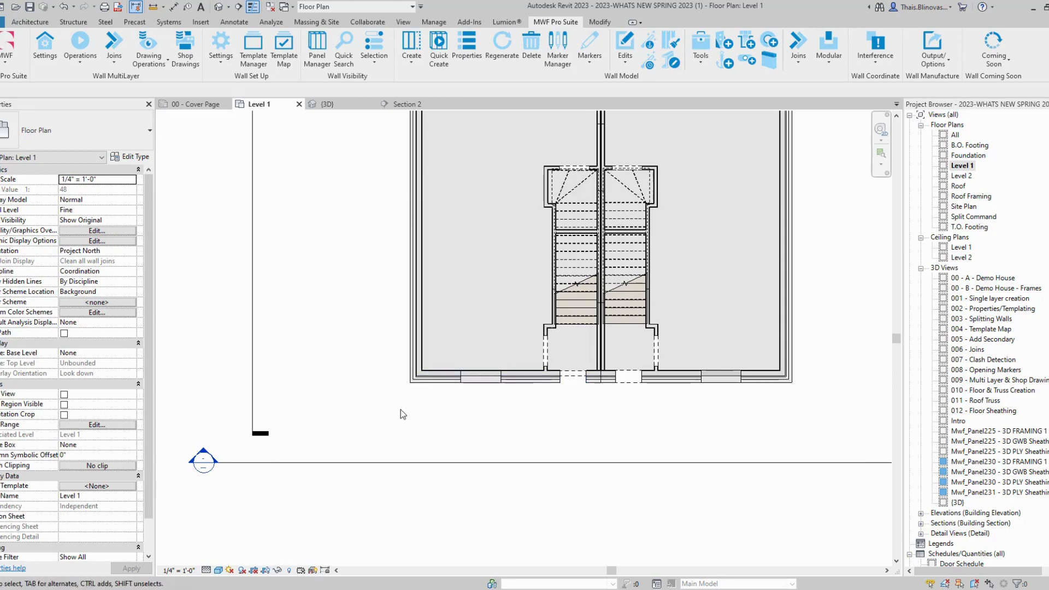
Step: Select the bottom exterior brick wall and view it in Section 2 before returning to Level 1
scroll(421, 393, "up", 4)
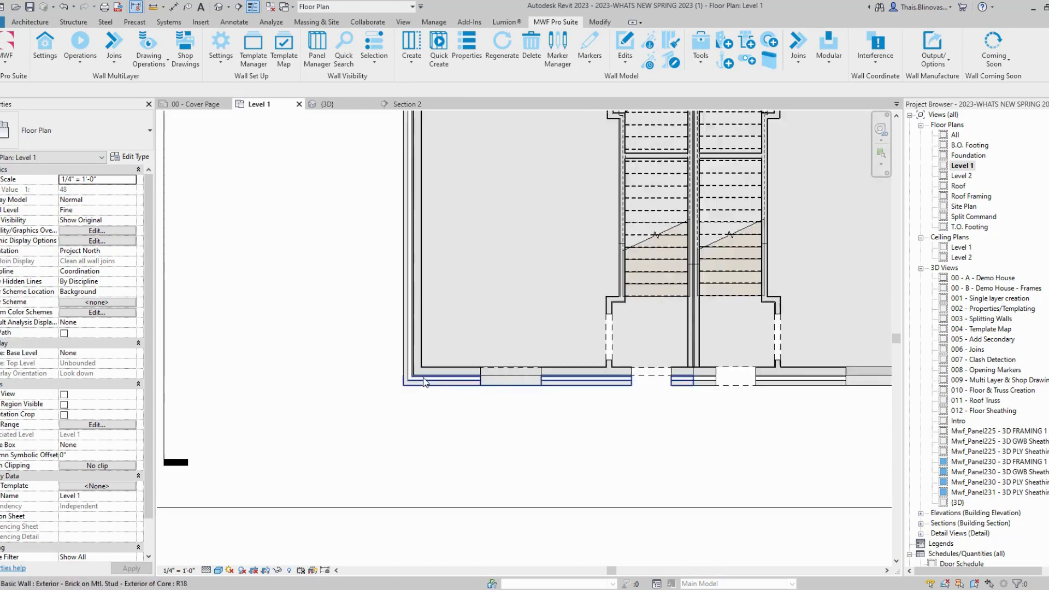
left_click(460, 369)
scroll(453, 377, "up", 2)
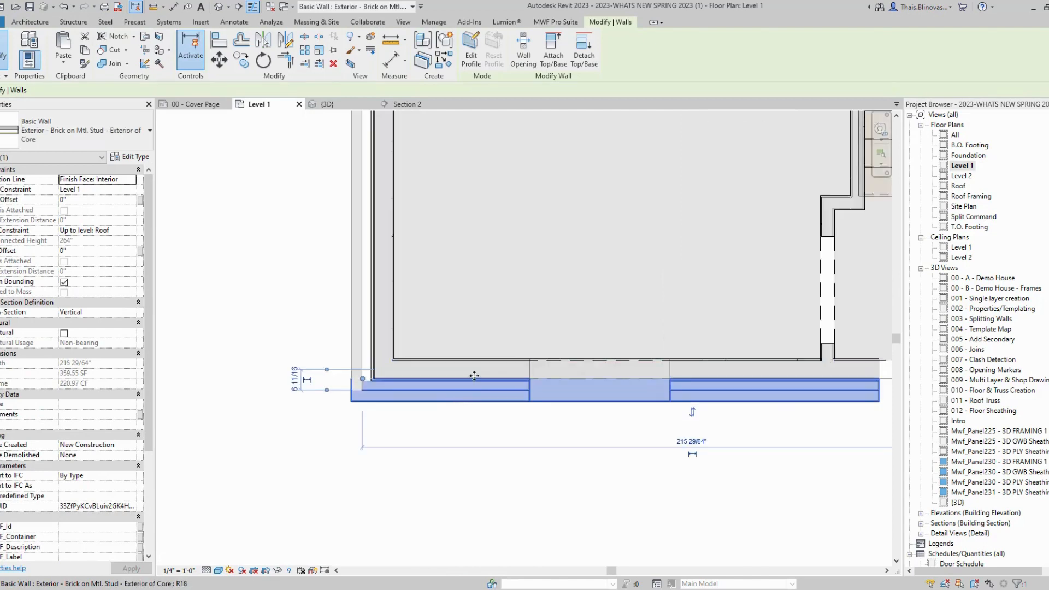
scroll(491, 385, "down", 3)
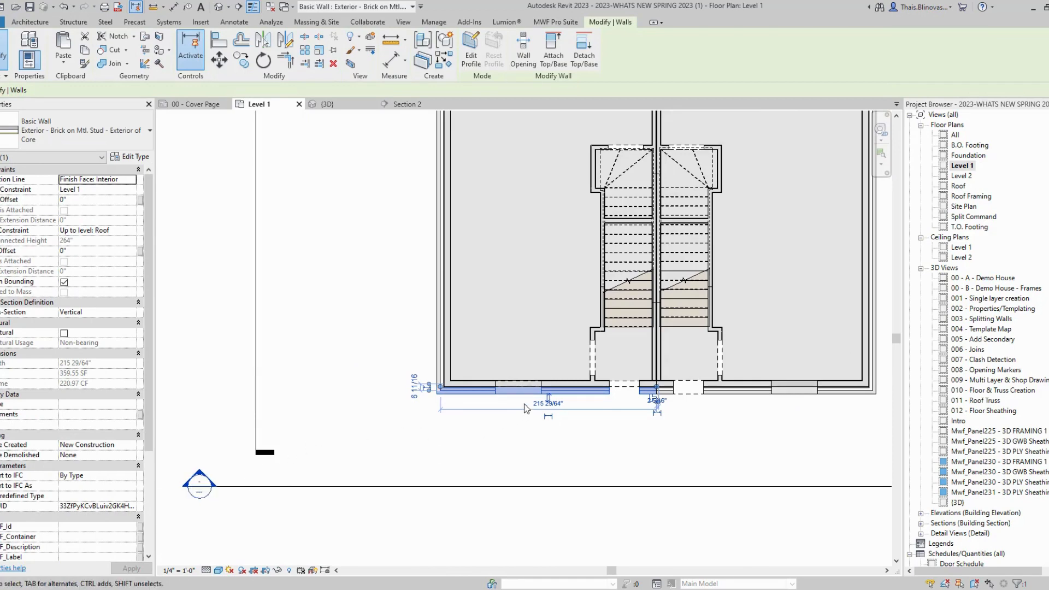
scroll(476, 399, "up", 3)
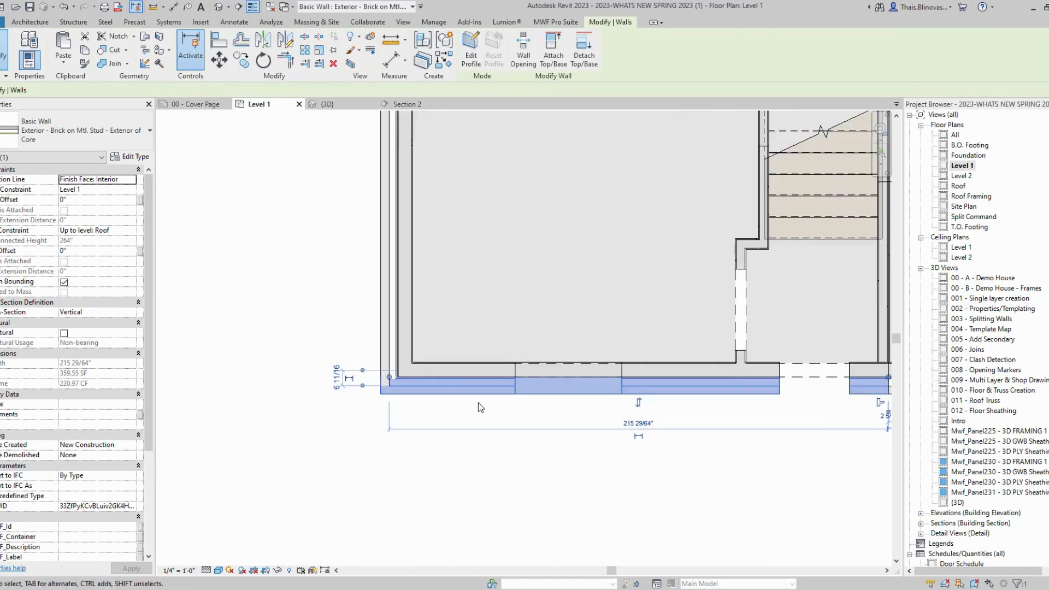
scroll(477, 402, "down", 3)
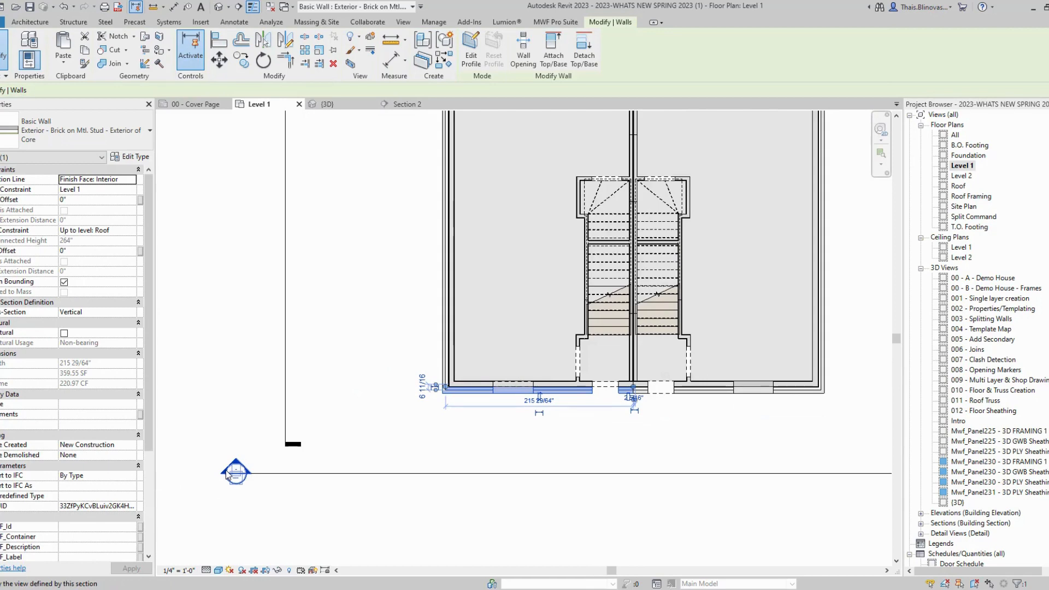
double_click(247, 480)
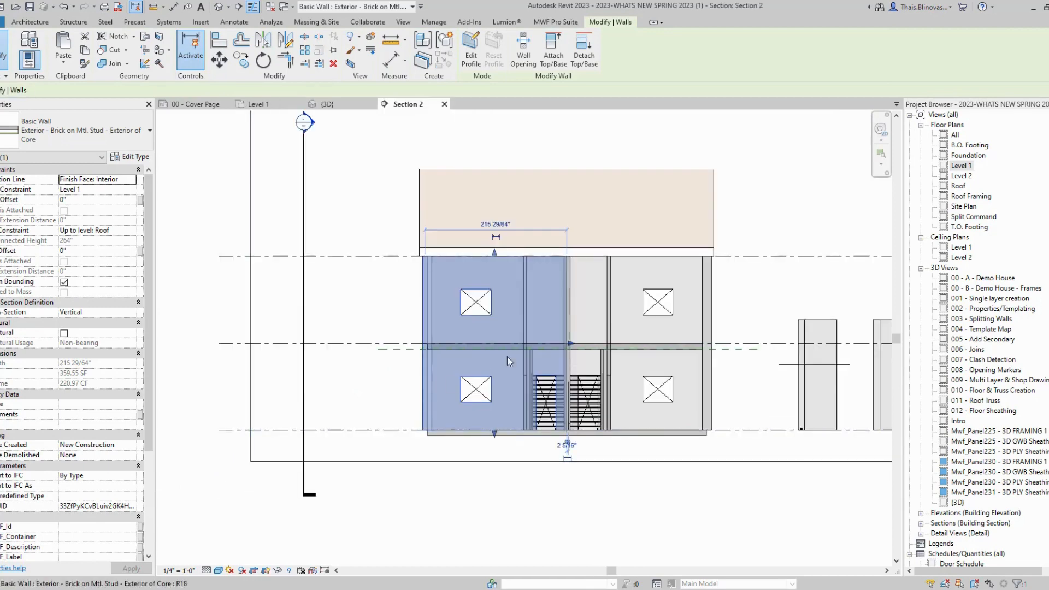
scroll(507, 357, "up", 2)
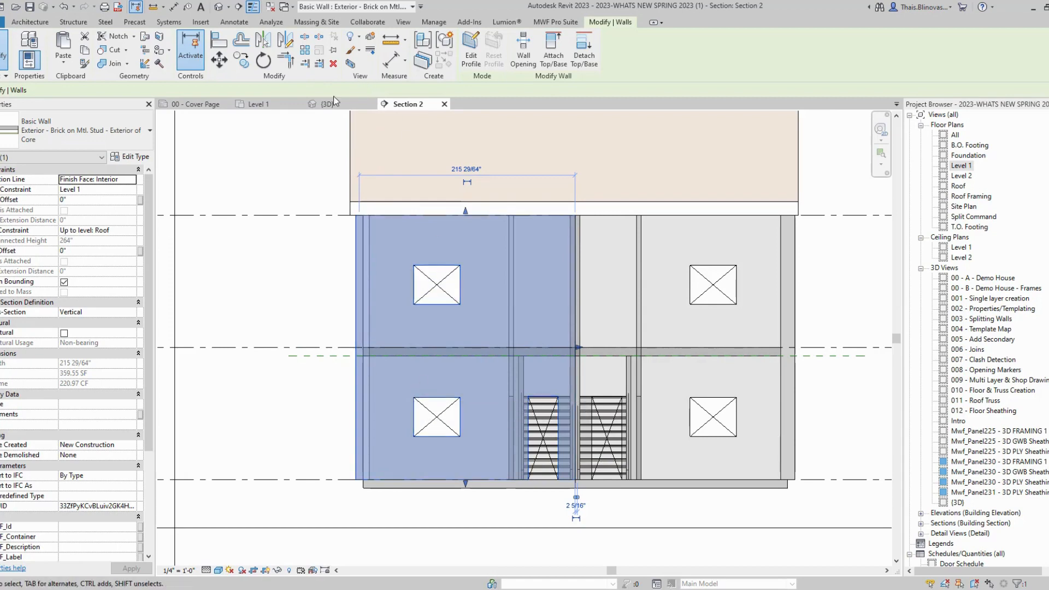
left_click(267, 102)
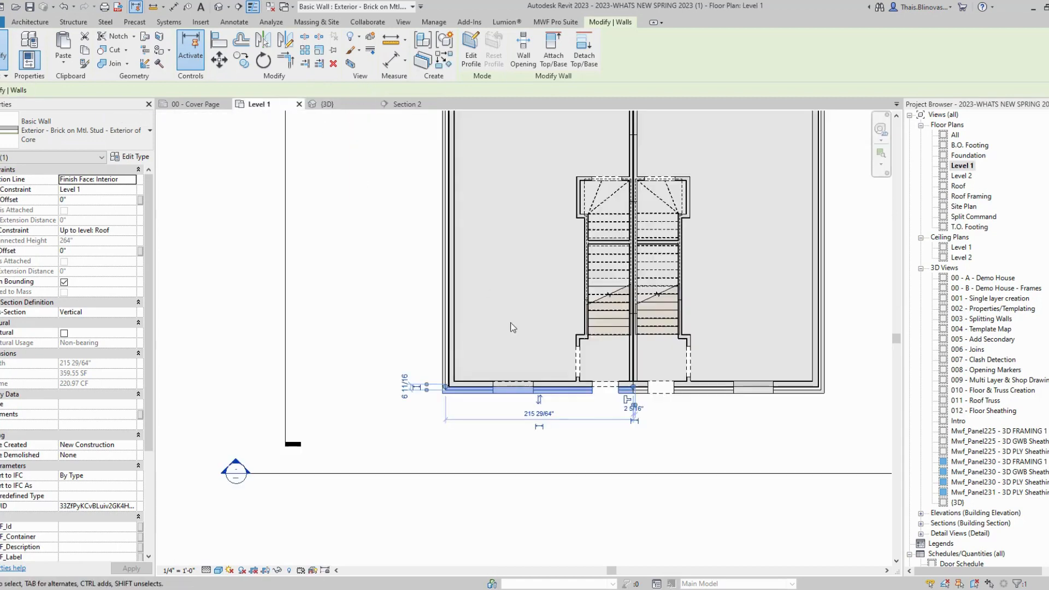
Step: Select the front wall's stud core and open Section 2, centred on the house
scroll(497, 388, "up", 3)
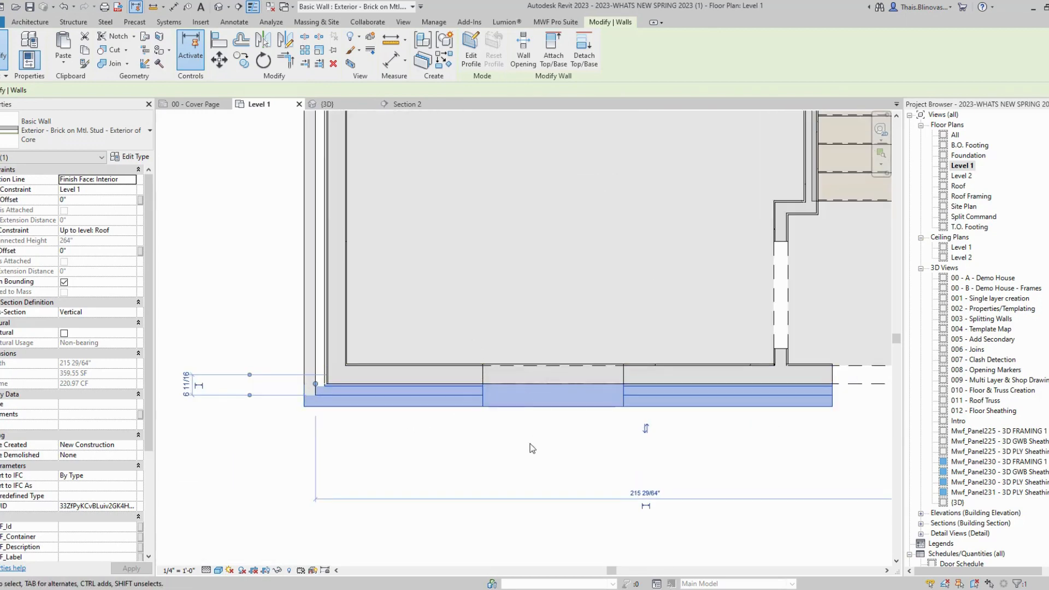
scroll(503, 447, "down", 3)
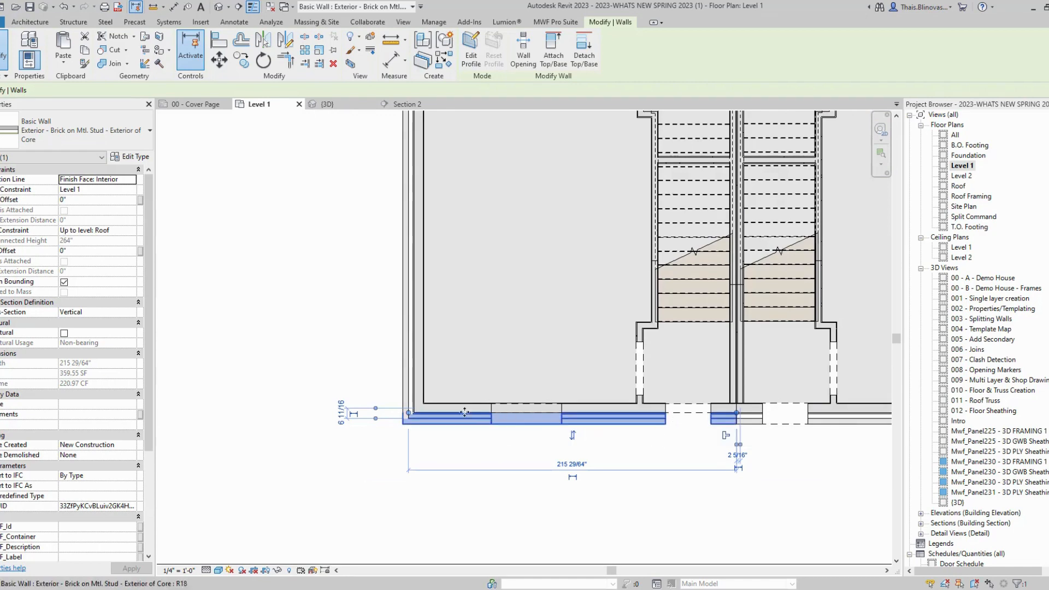
left_click(434, 408)
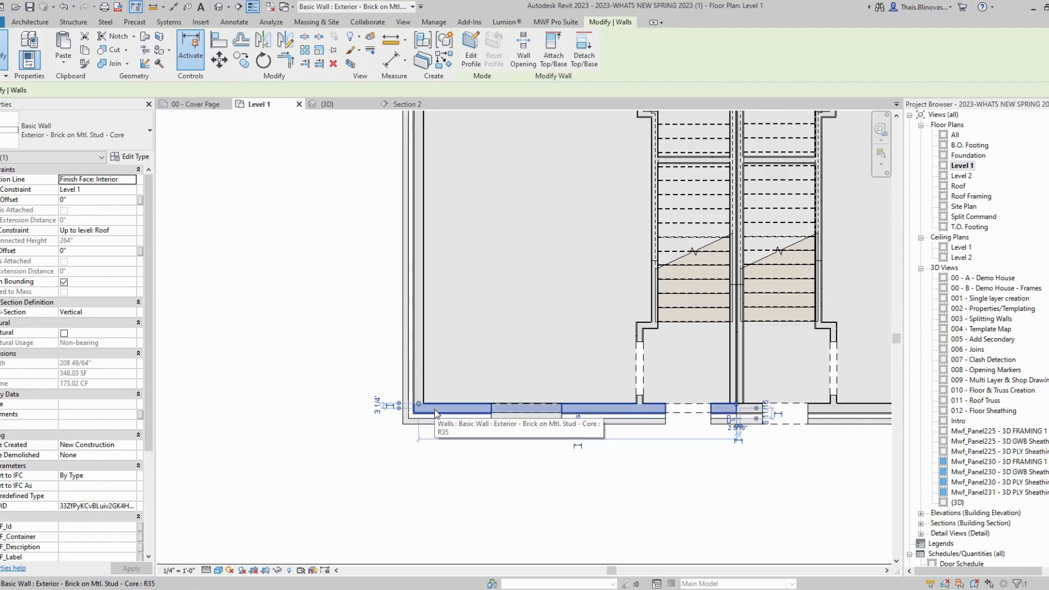
scroll(454, 398, "down", 2)
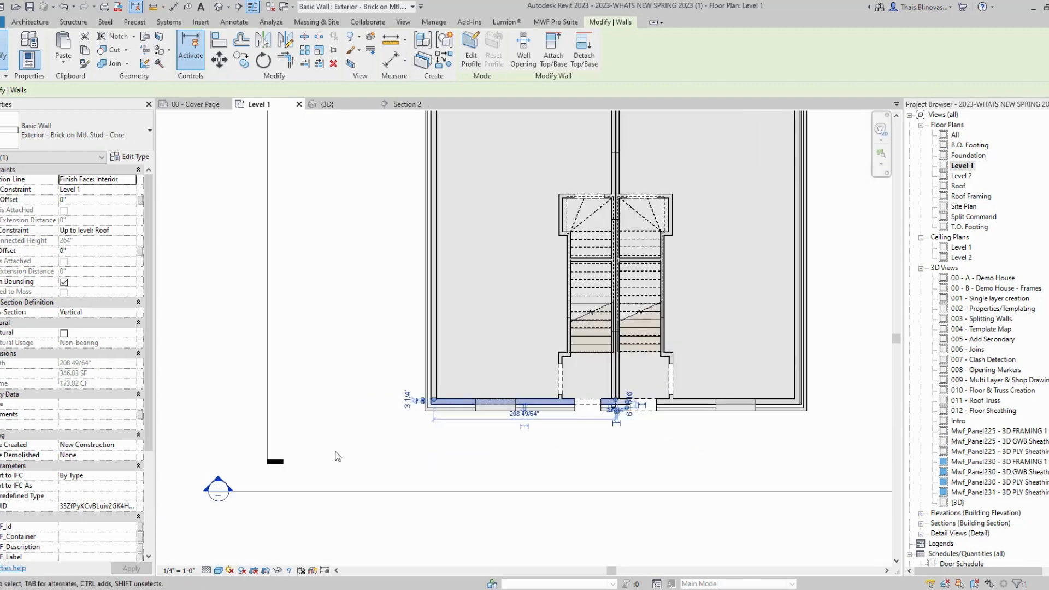
double_click(219, 491)
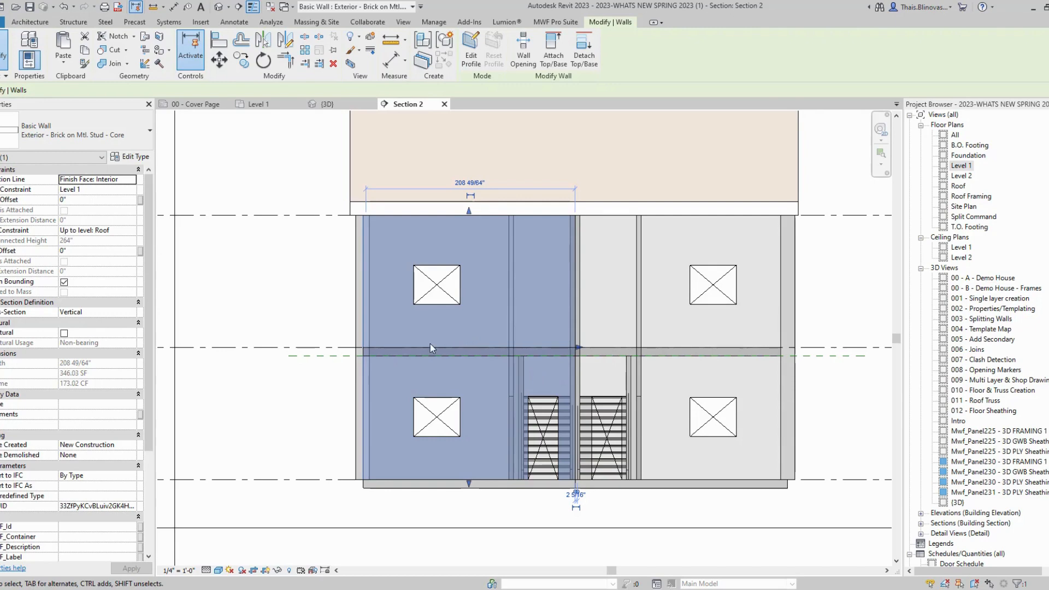
scroll(431, 343, "down", 1)
middle_click_drag(326, 358, 344, 358)
left_click(326, 296)
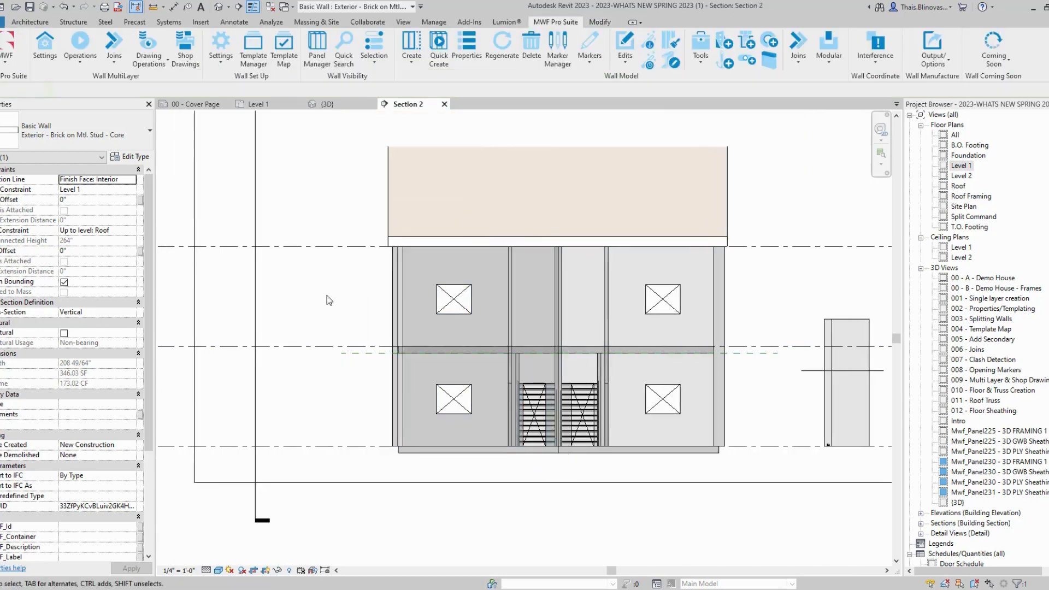
Step: Temporarily hide the left brick wall with HH and select the stud core wall behind it
left_click(427, 255)
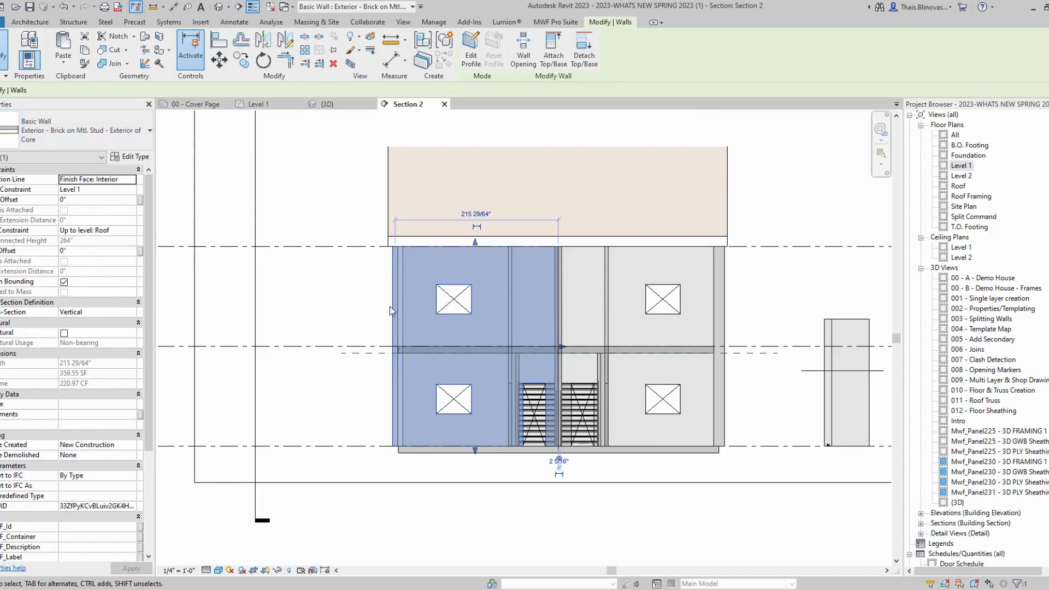
key("h")
key("h")
left_click(441, 250)
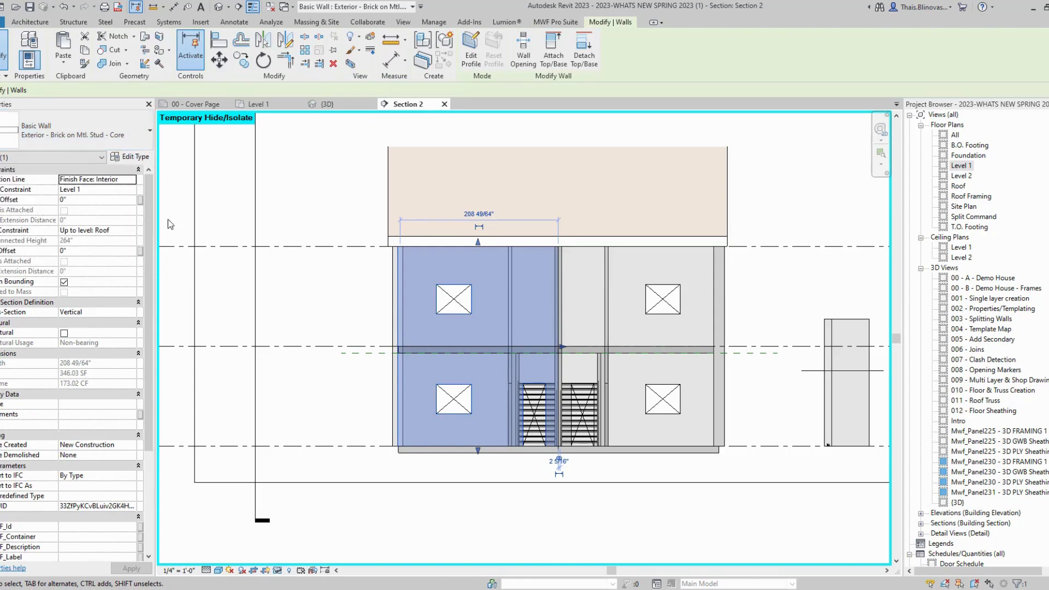
left_click(564, 22)
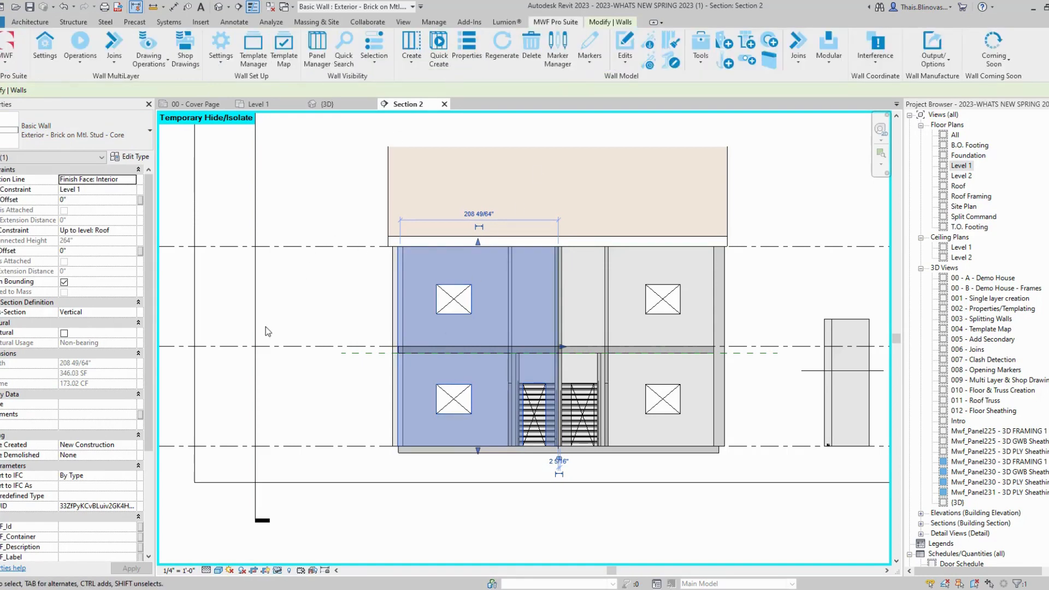
middle_click_drag(276, 334, 323, 316)
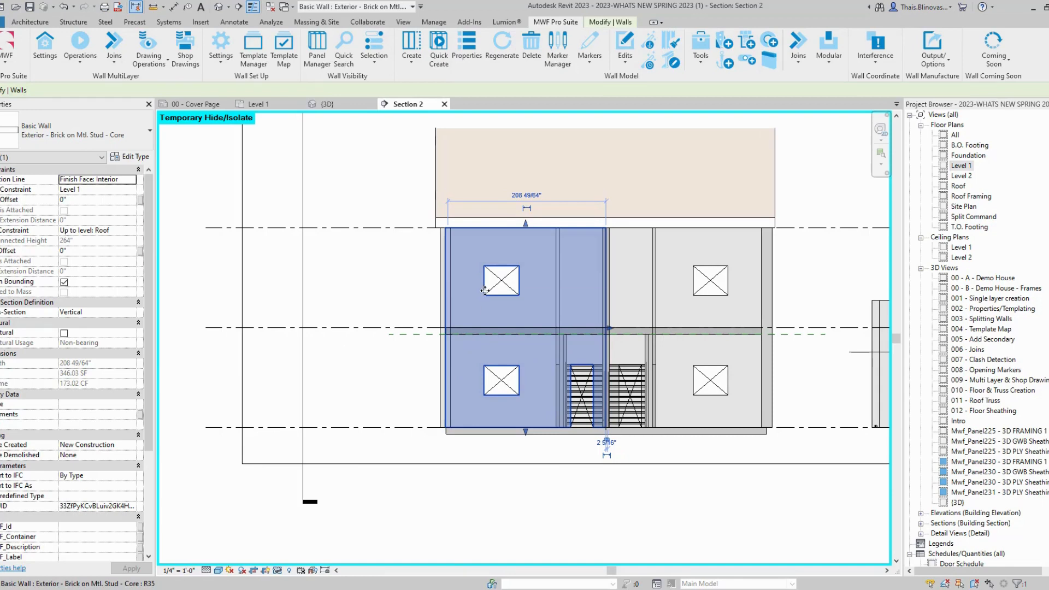
middle_click_drag(483, 290, 470, 310)
scroll(470, 310, "up", 2)
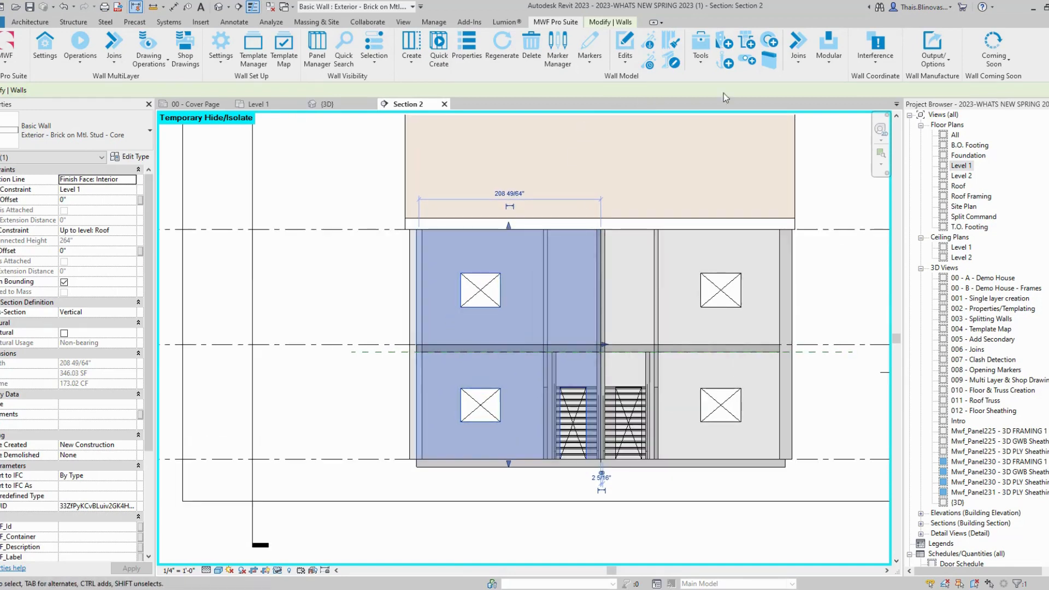
left_click(700, 55)
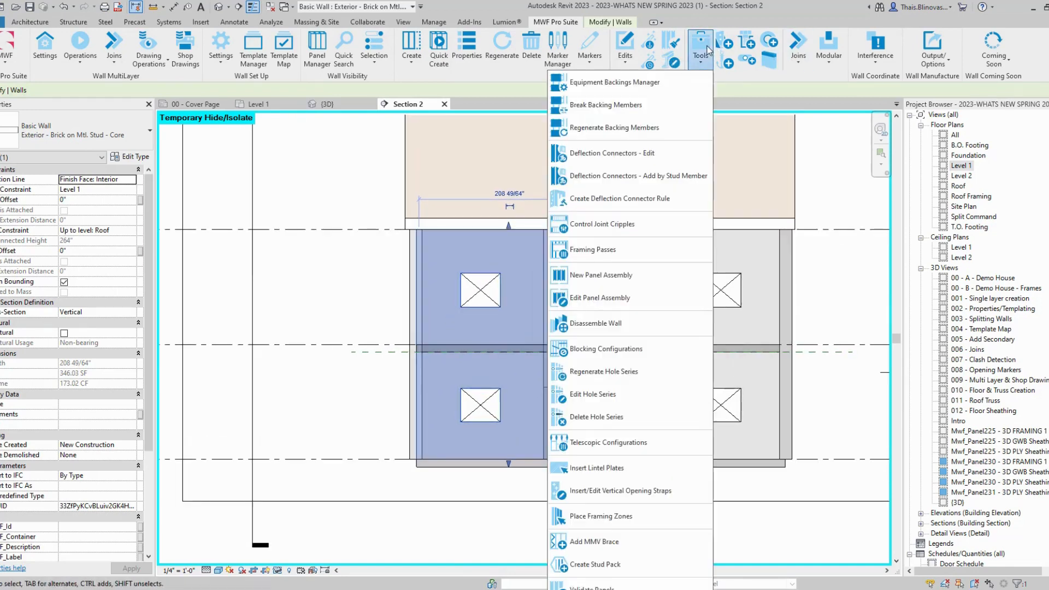
Step: Start MWF's Horizontal Split command from the Markers list for the core wall
left_click(590, 52)
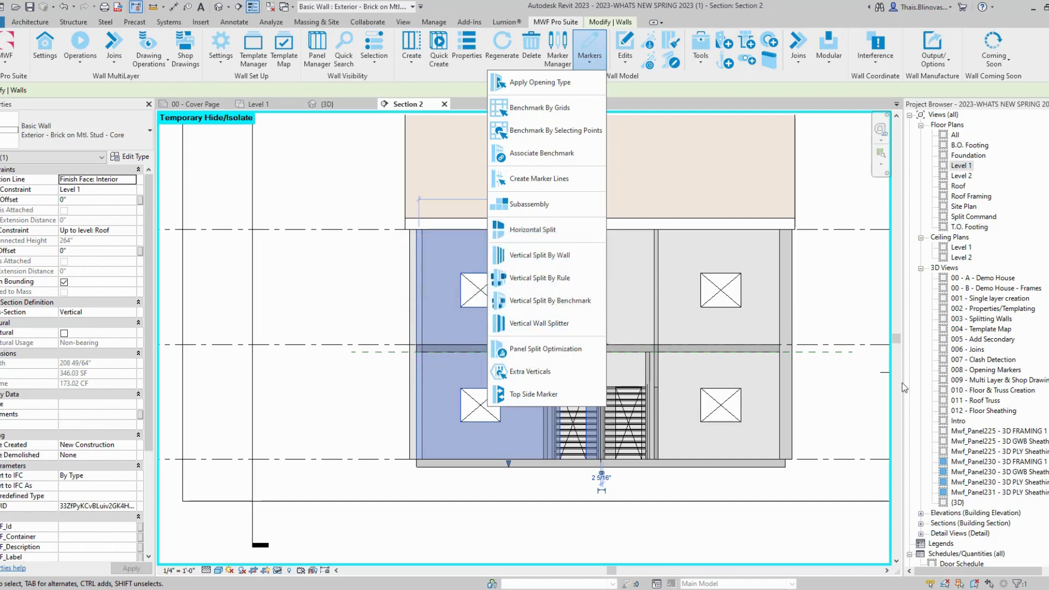
left_click(564, 232)
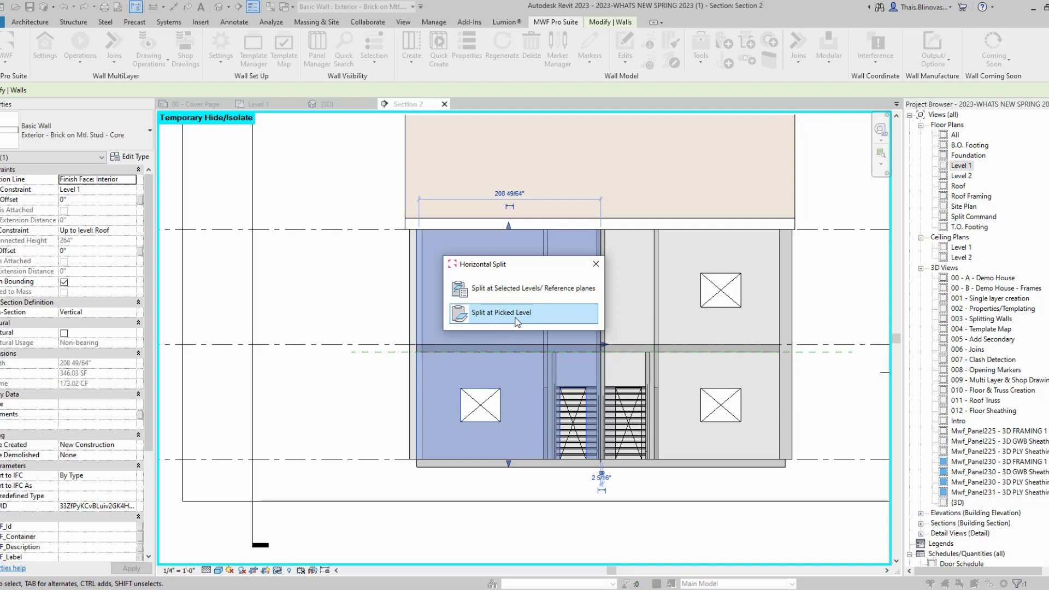
Step: Choose splitting at selected levels and tick Level 2 as the split level
left_click(560, 294)
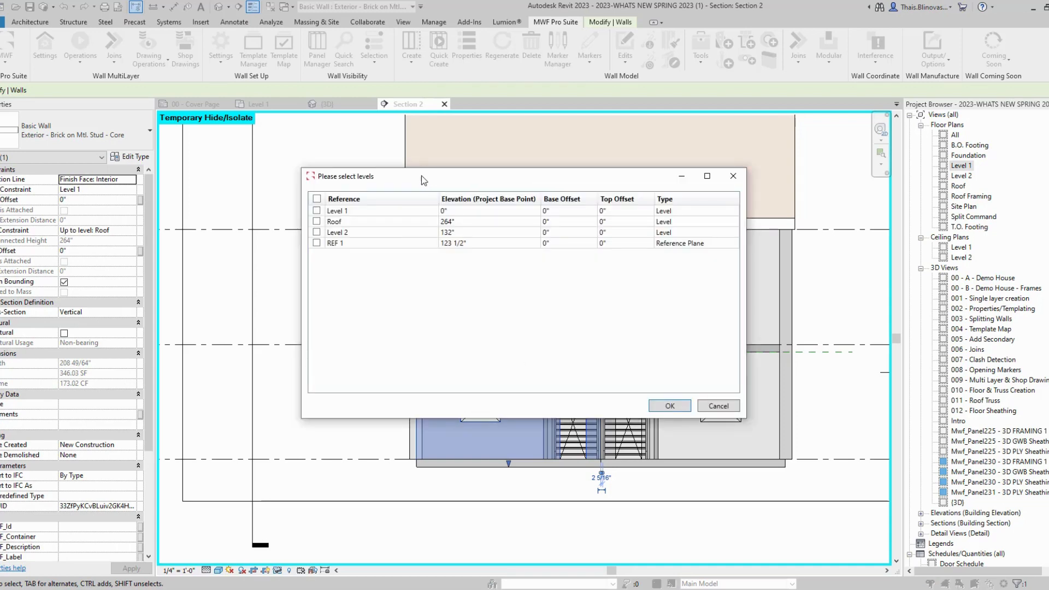
left_click_drag(421, 175, 636, 164)
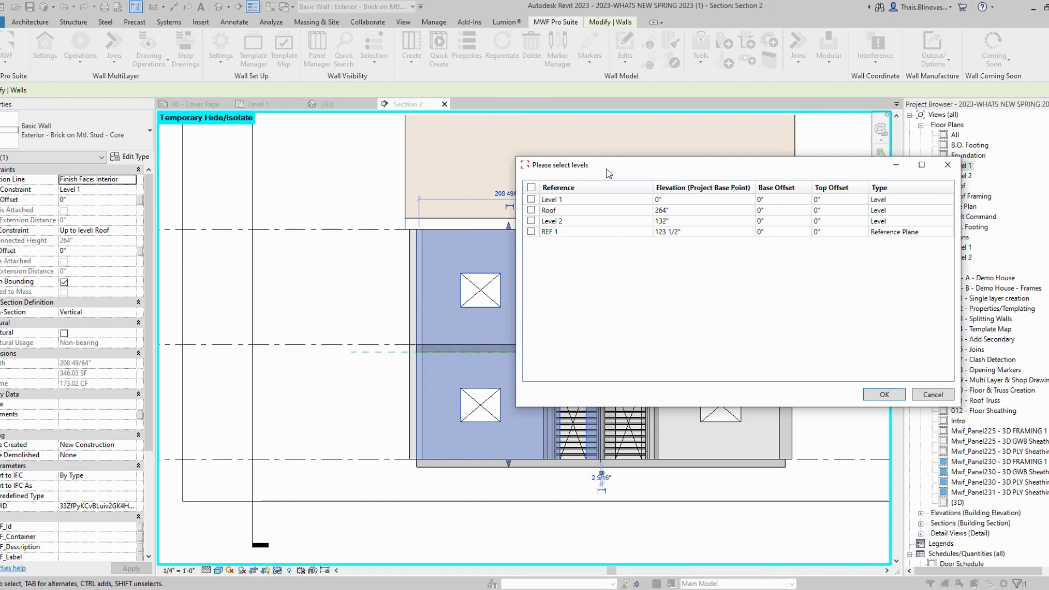
left_click_drag(609, 173, 542, 211)
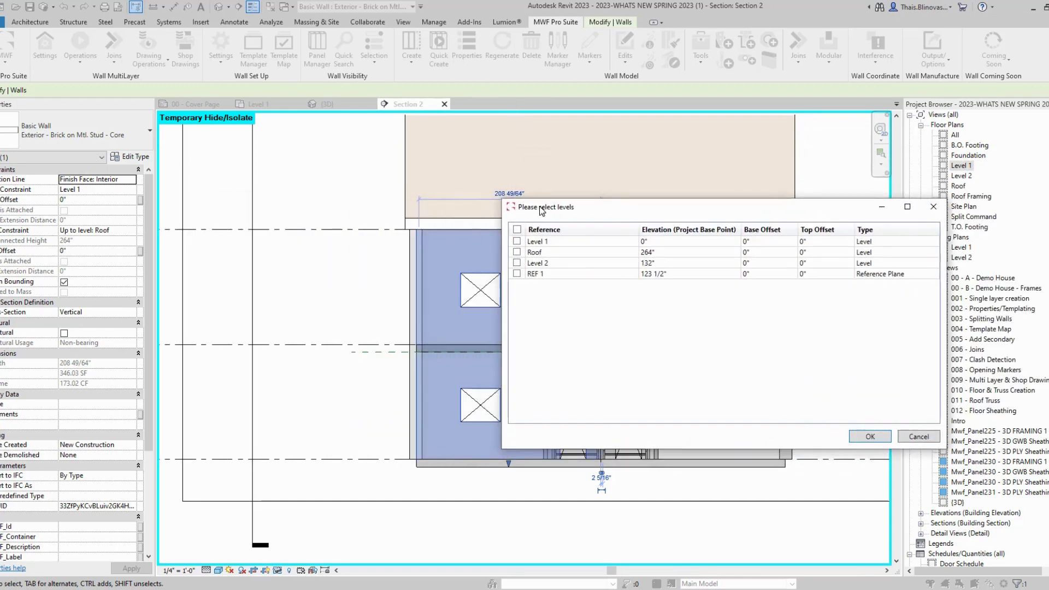
left_click(517, 263)
Step: Confirm the Level 2 split and check the resulting lower and upper wall pieces
left_click(871, 437)
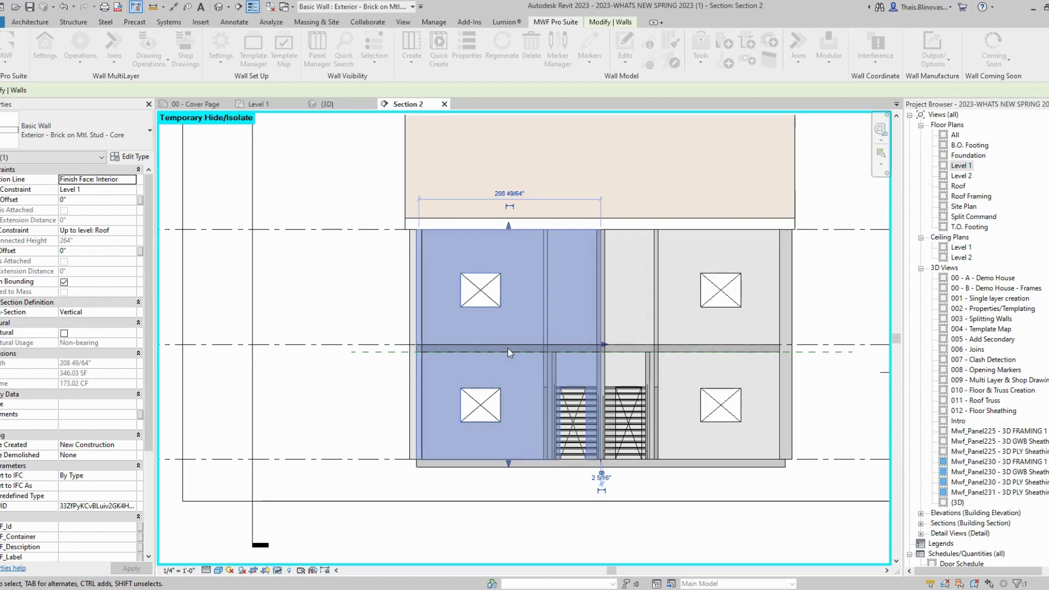
left_click(346, 381)
scroll(542, 350, "up", 1)
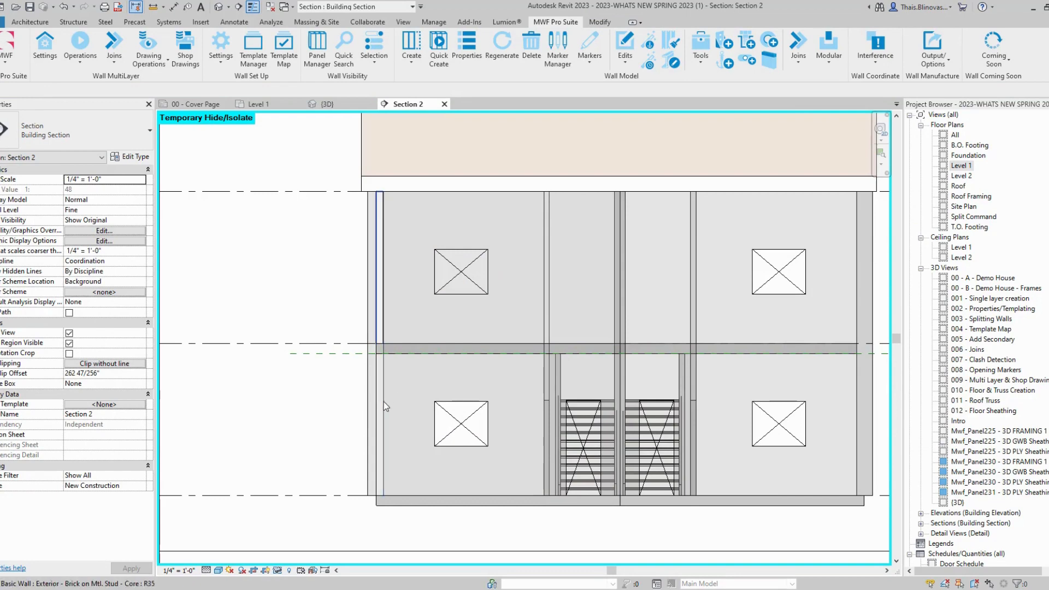
left_click(434, 493)
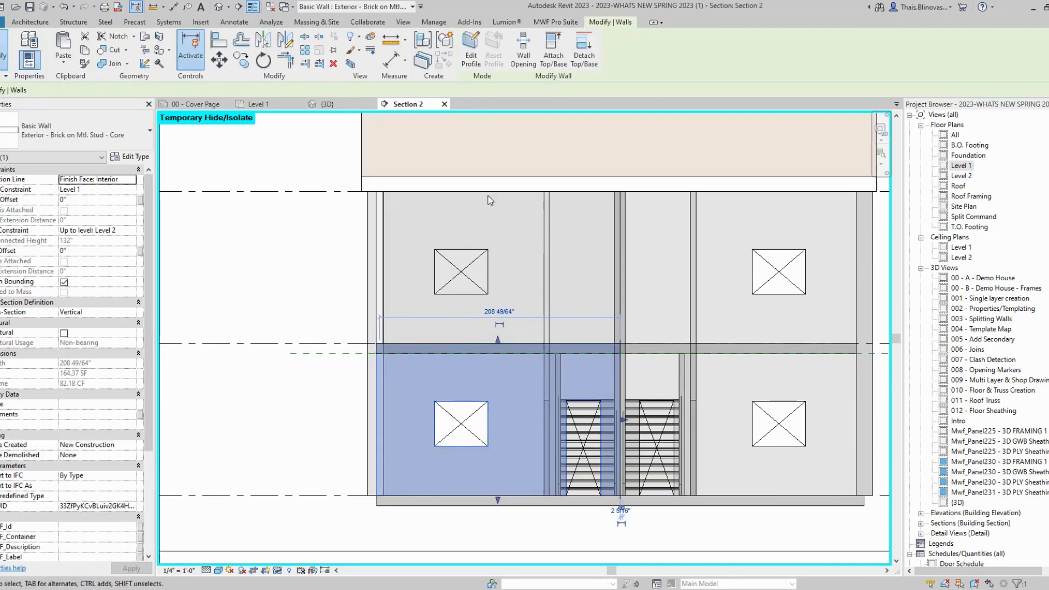
left_click(507, 197)
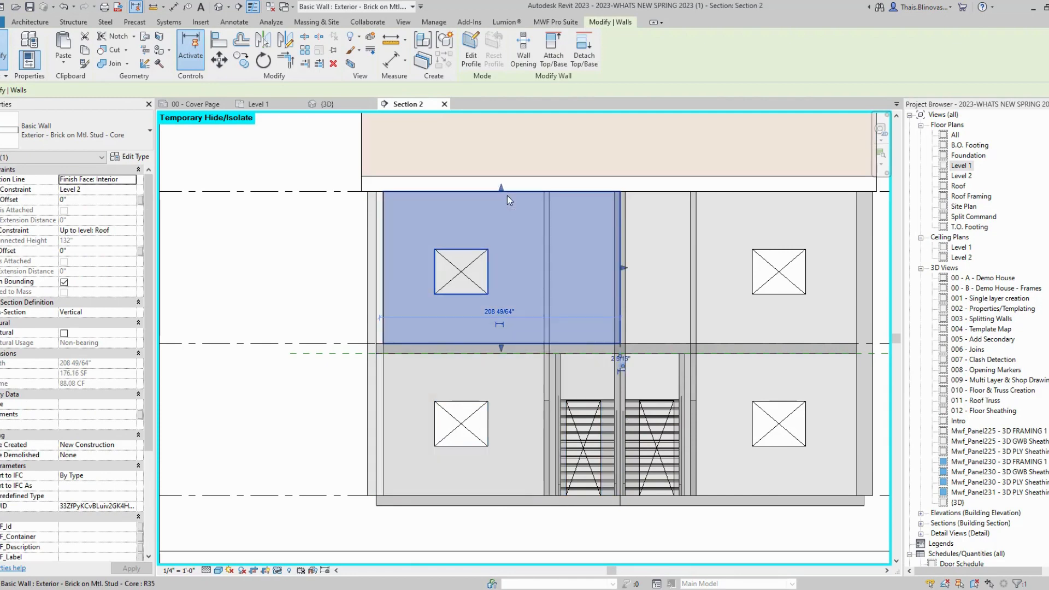
middle_click_drag(507, 195, 511, 282)
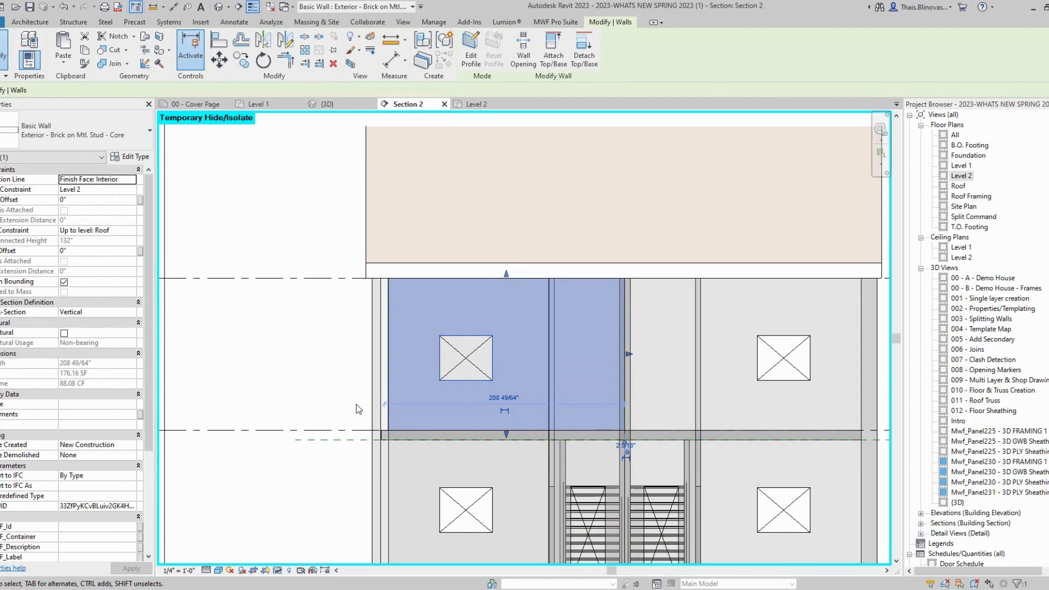
middle_click_drag(344, 396, 289, 364)
scroll(298, 402, "down", 2)
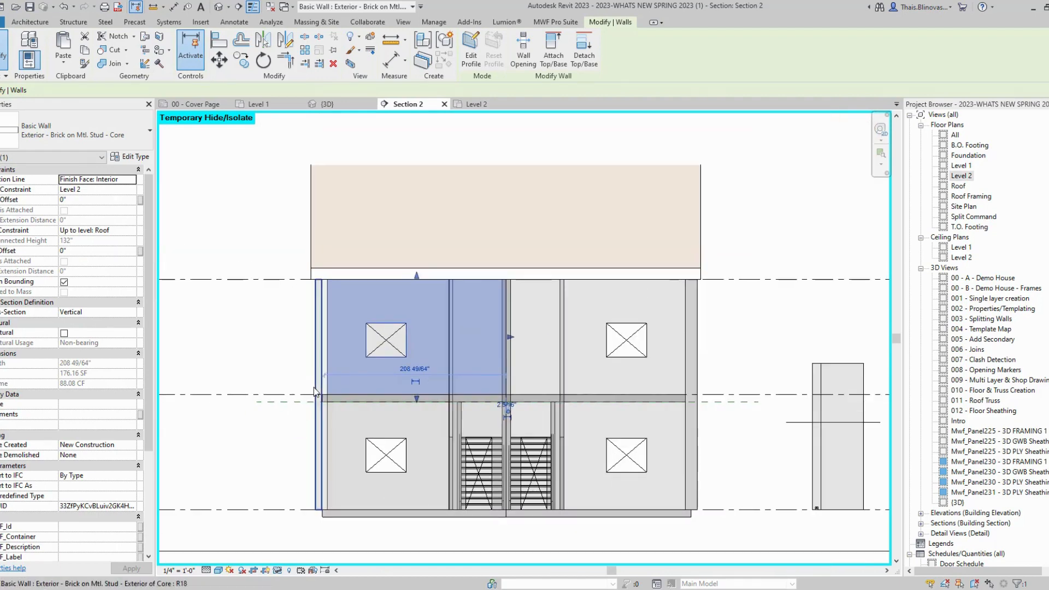
left_click(298, 444)
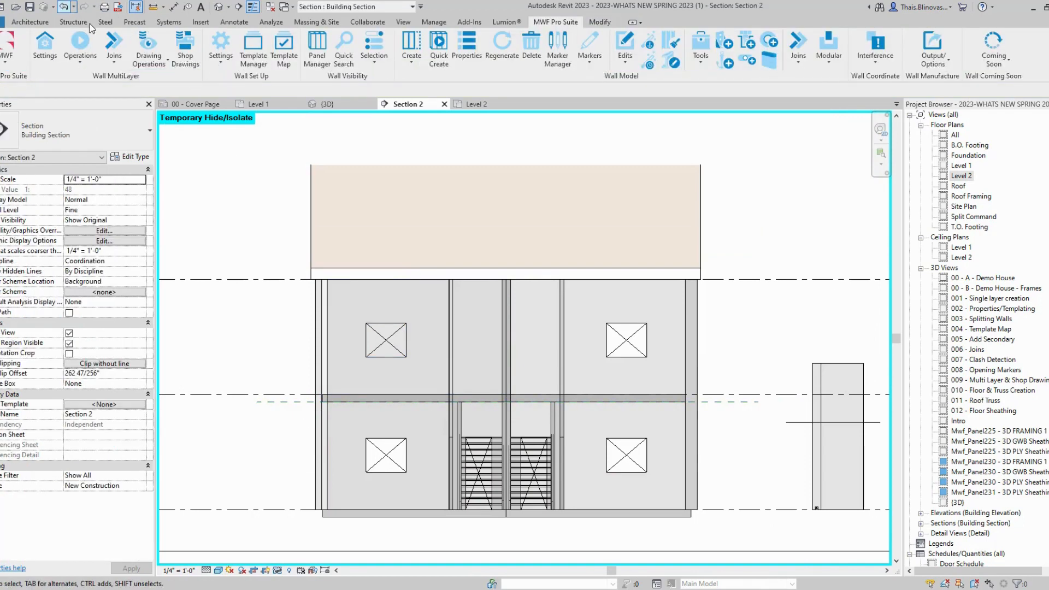
middle_click_drag(271, 431, 366, 382)
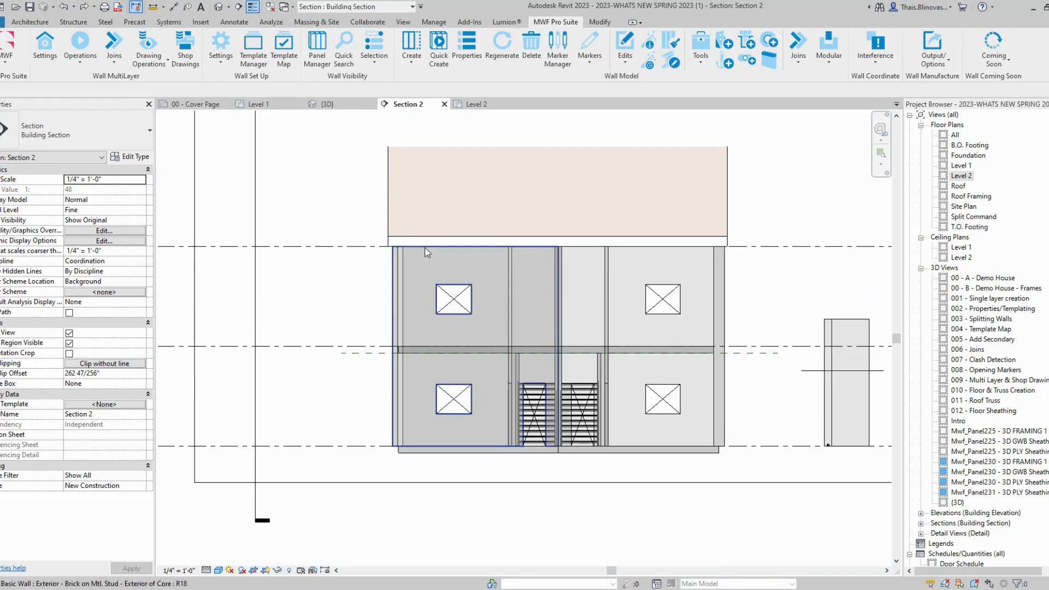
Step: Select the left brick exterior and stud core walls and start a Horizontal Split
left_click(427, 252)
scroll(495, 356, "up", 1)
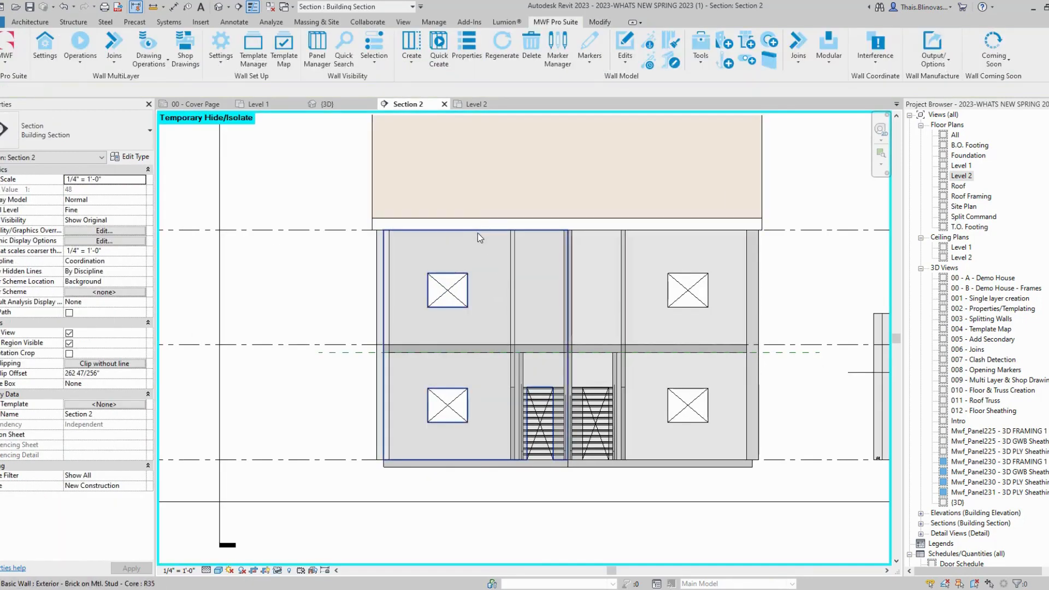
left_click(478, 232)
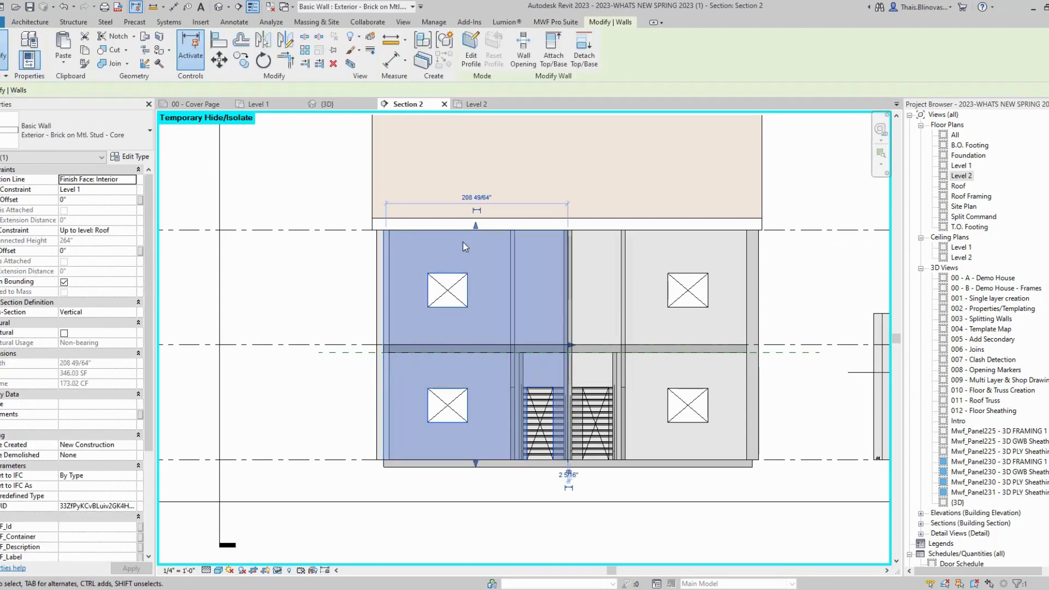
middle_click_drag(477, 428, 414, 443)
scroll(414, 444, "down", 1)
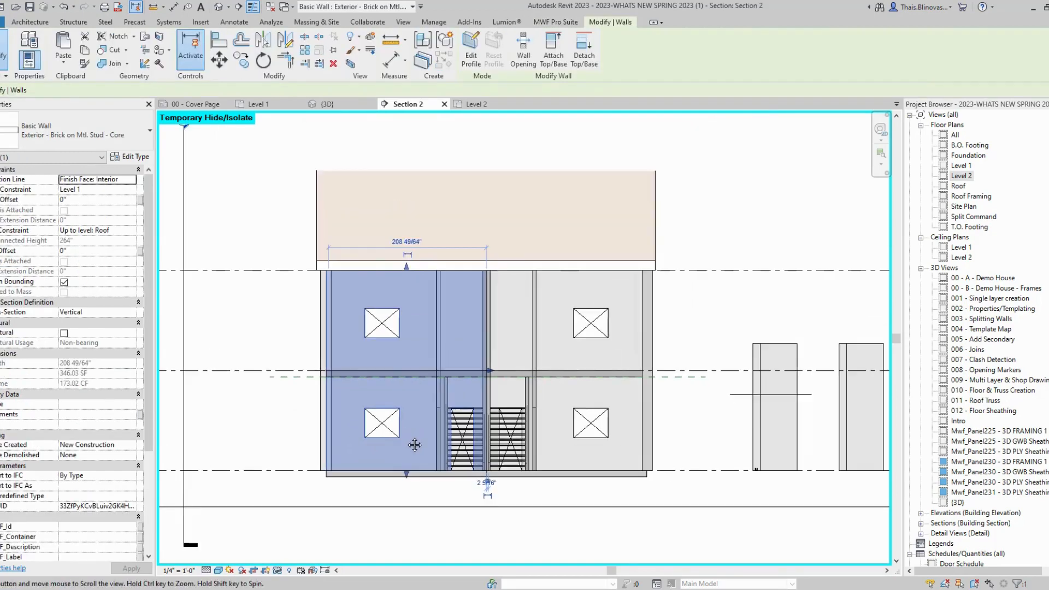
scroll(378, 328, "up", 1)
left_click(555, 22)
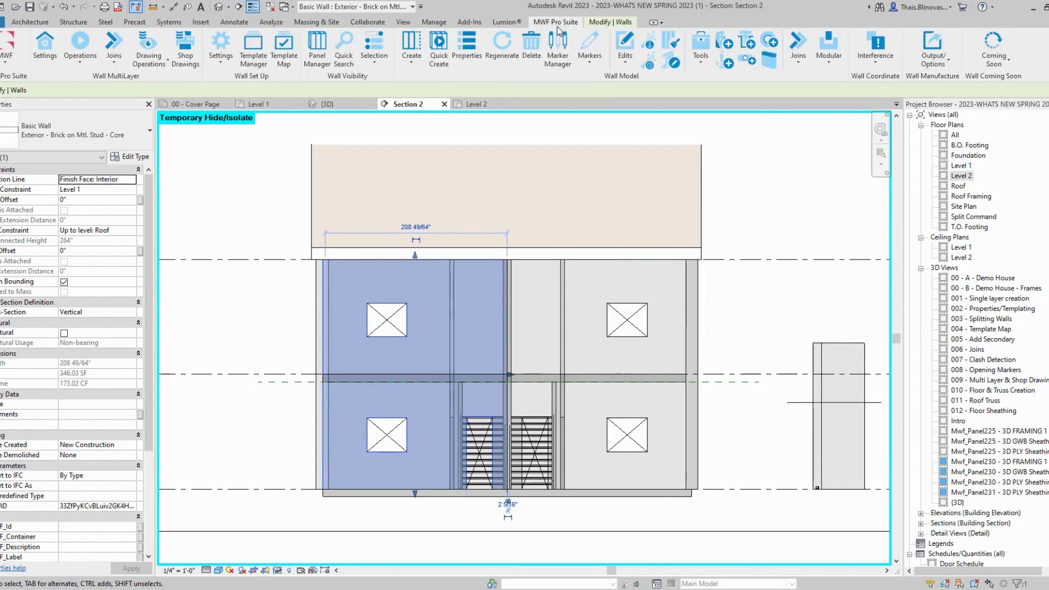
left_click(591, 60)
left_click(540, 230)
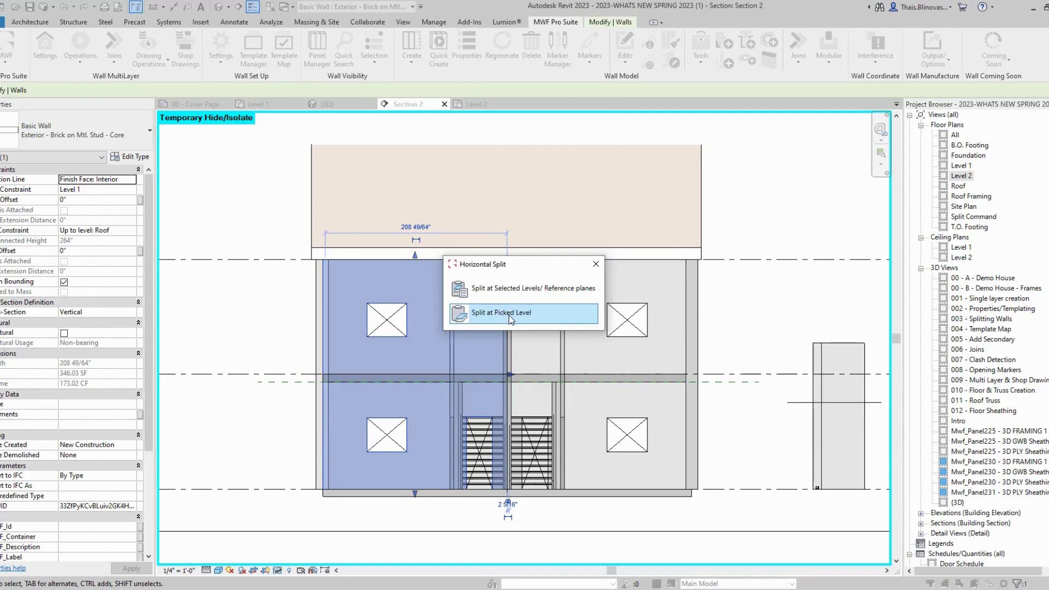
Step: Split the left core wall at the picked REF 1 reference plane at mid-height
left_click(510, 319)
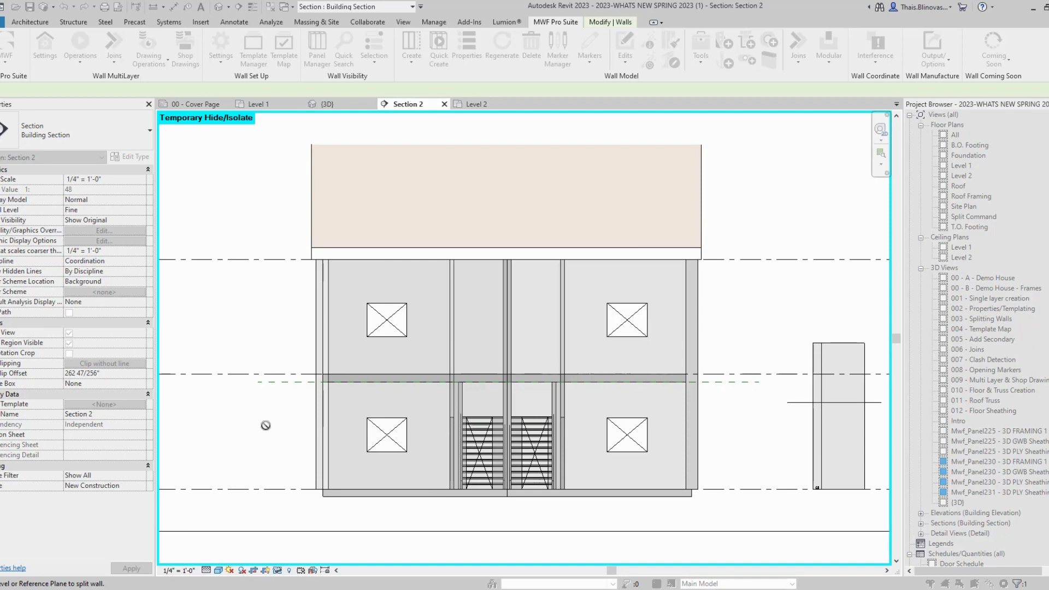
left_click(292, 384)
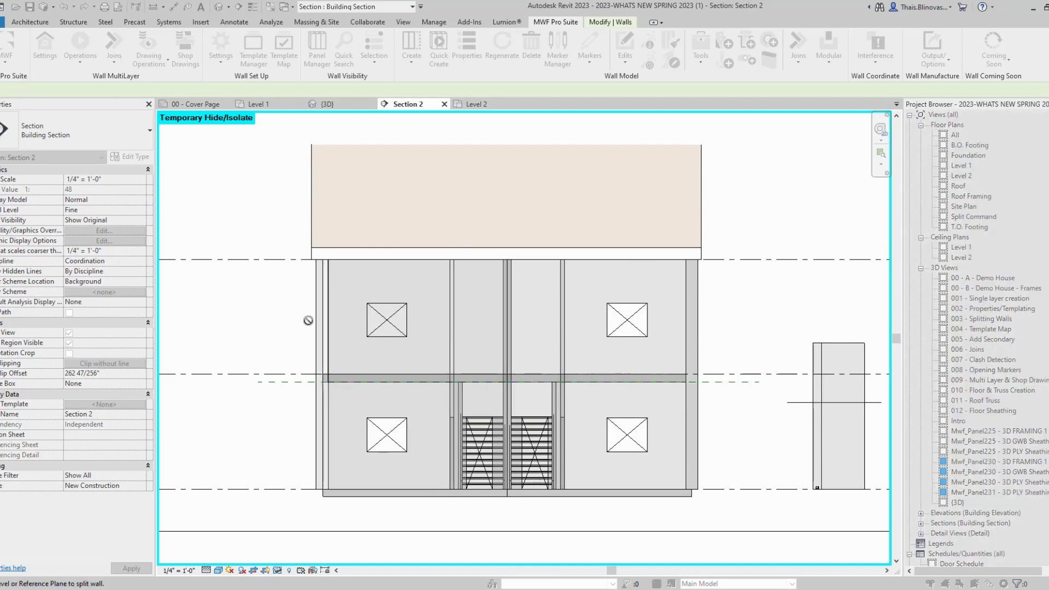
key("Escape")
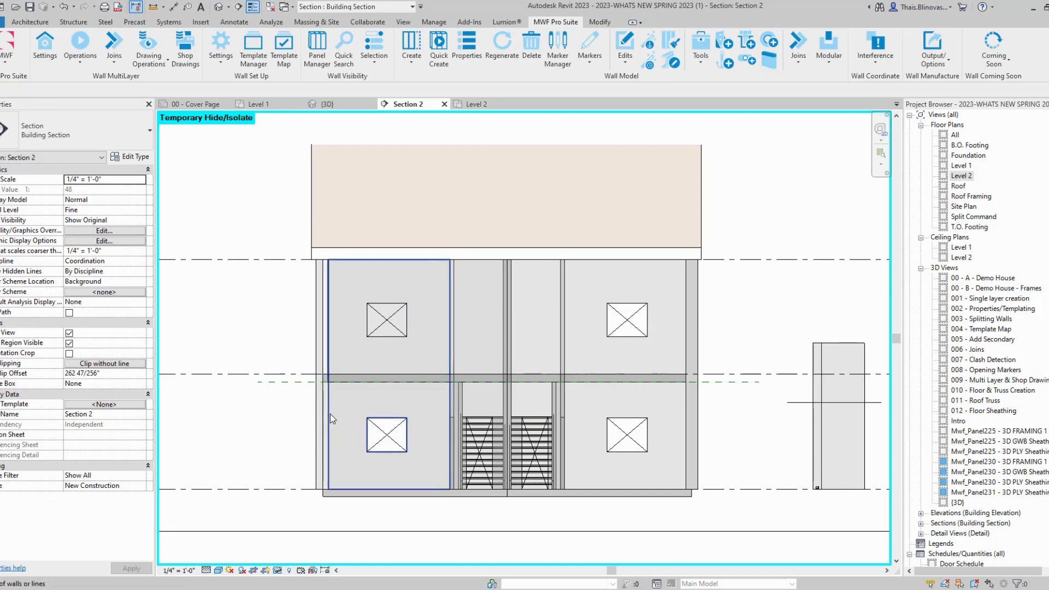
Step: Select both the upper and lower left core wall pieces together
key("Tab")
left_click(379, 494)
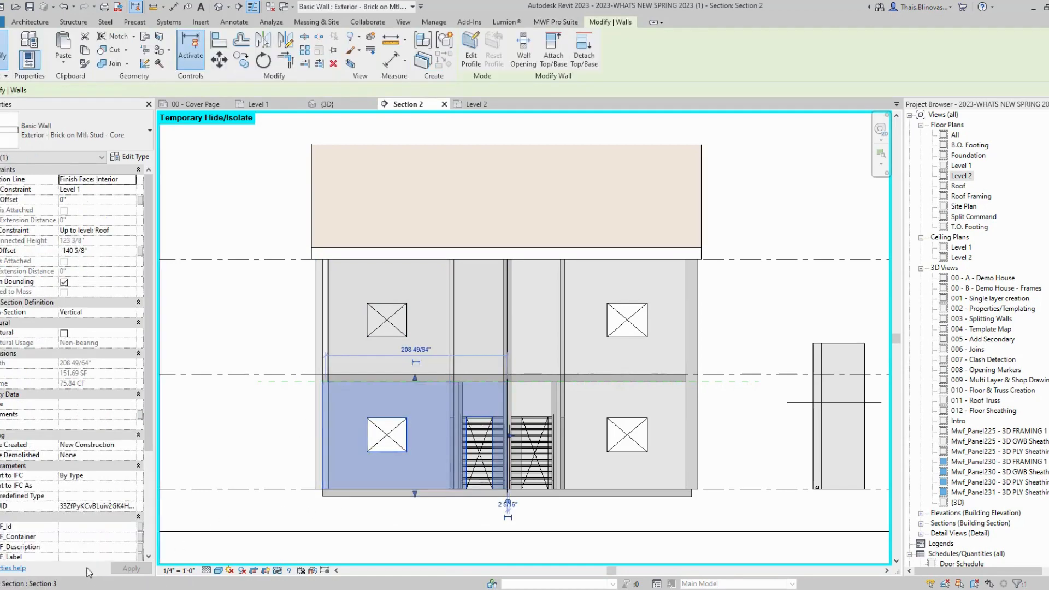
left_click(369, 263)
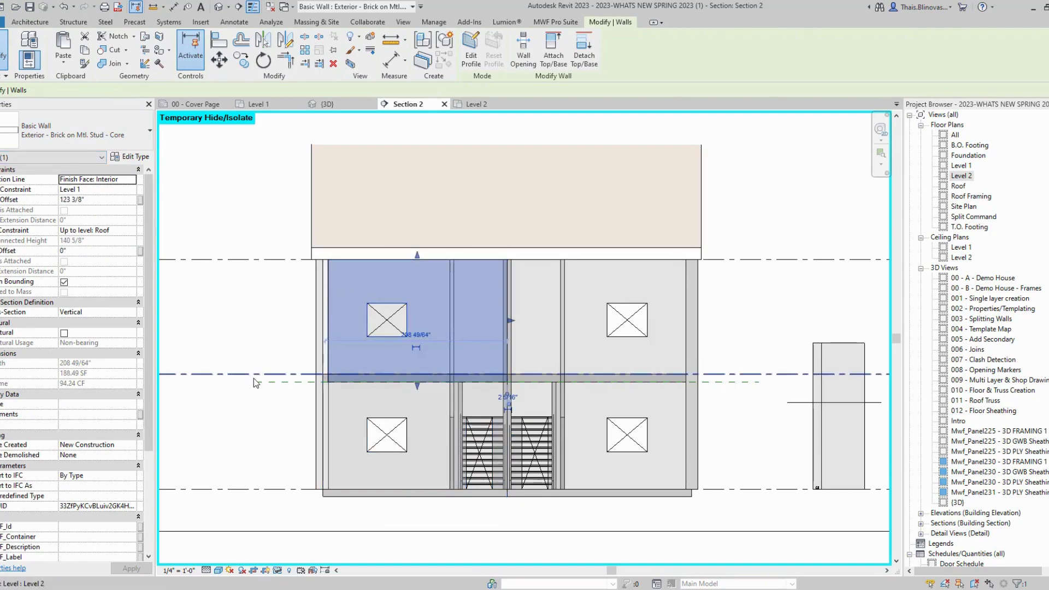
left_click(262, 412)
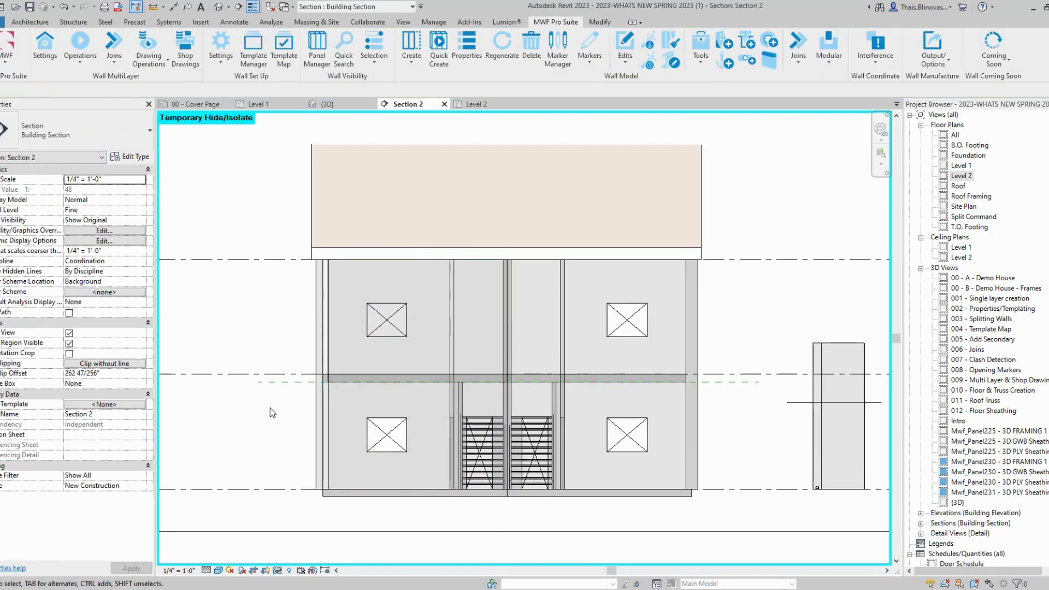
left_click(436, 263)
left_click(415, 489, "ctrl")
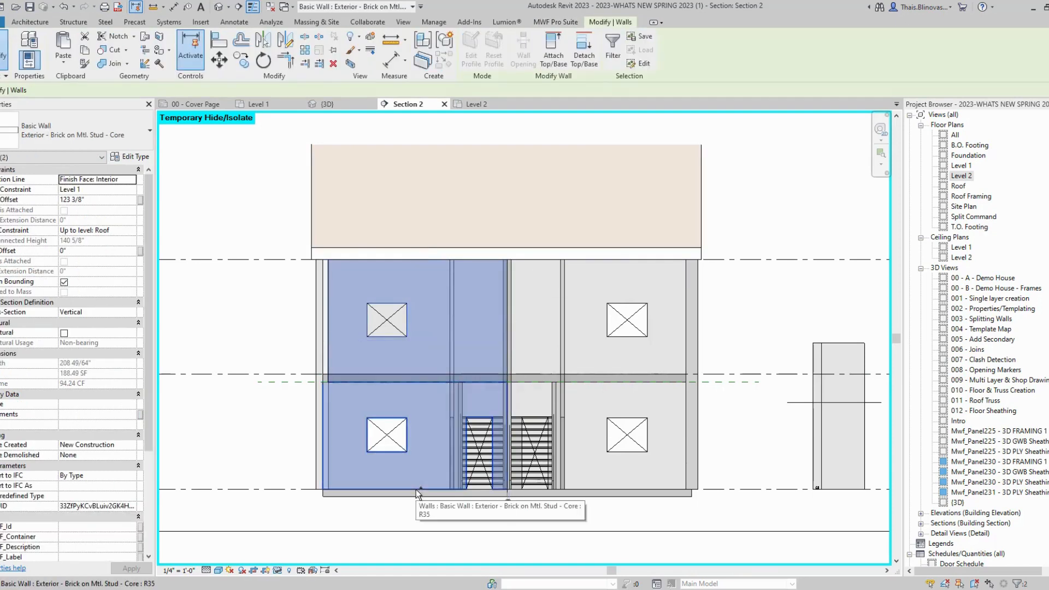
left_click(562, 21)
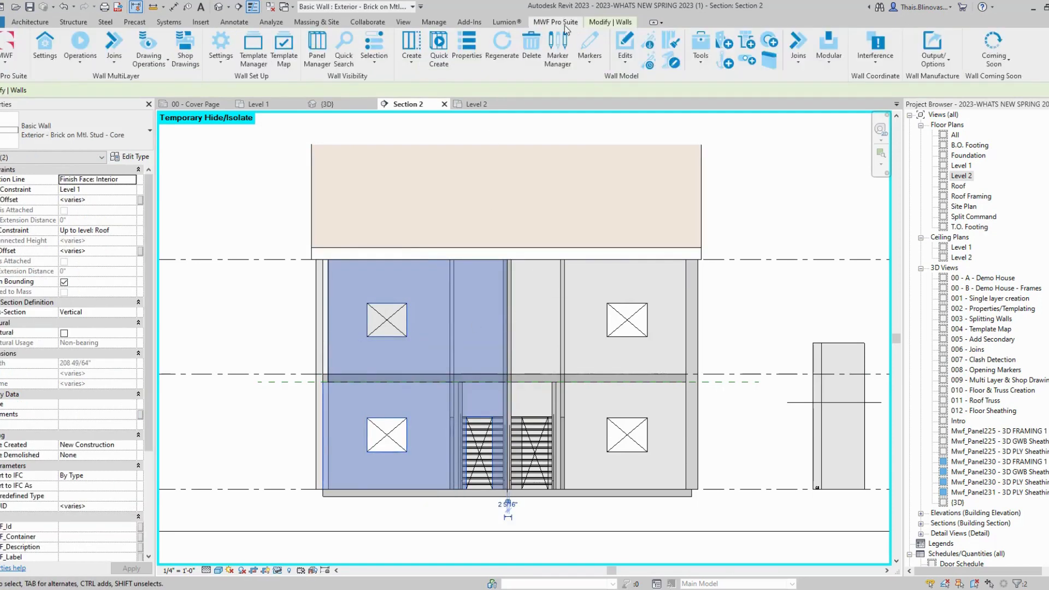
Step: Frame both left wall pieces as Panel273 and Panel274 with the Light Gauge template active
left_click(412, 46)
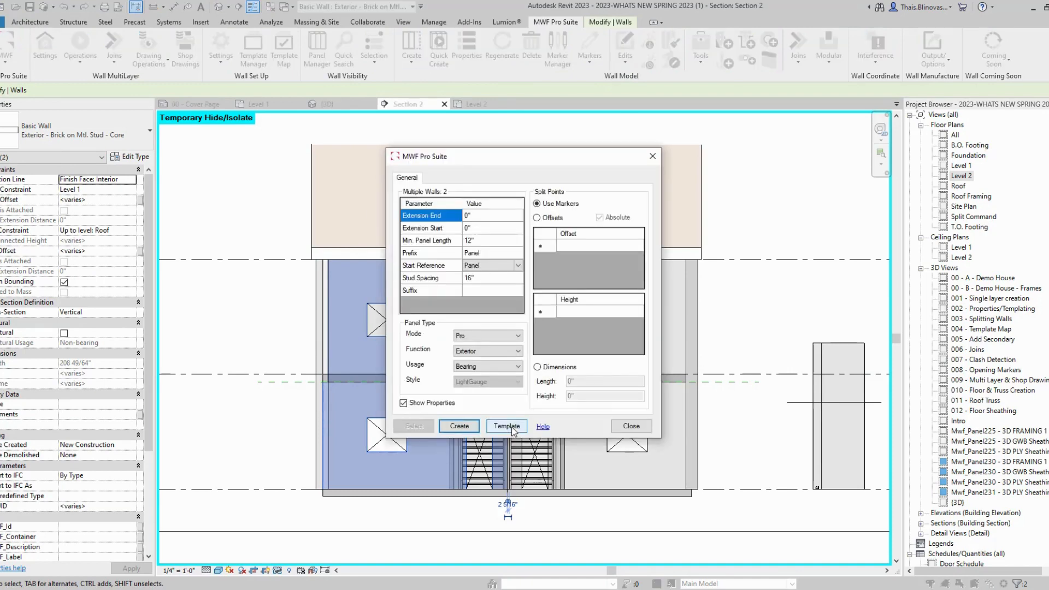
left_click(491, 429)
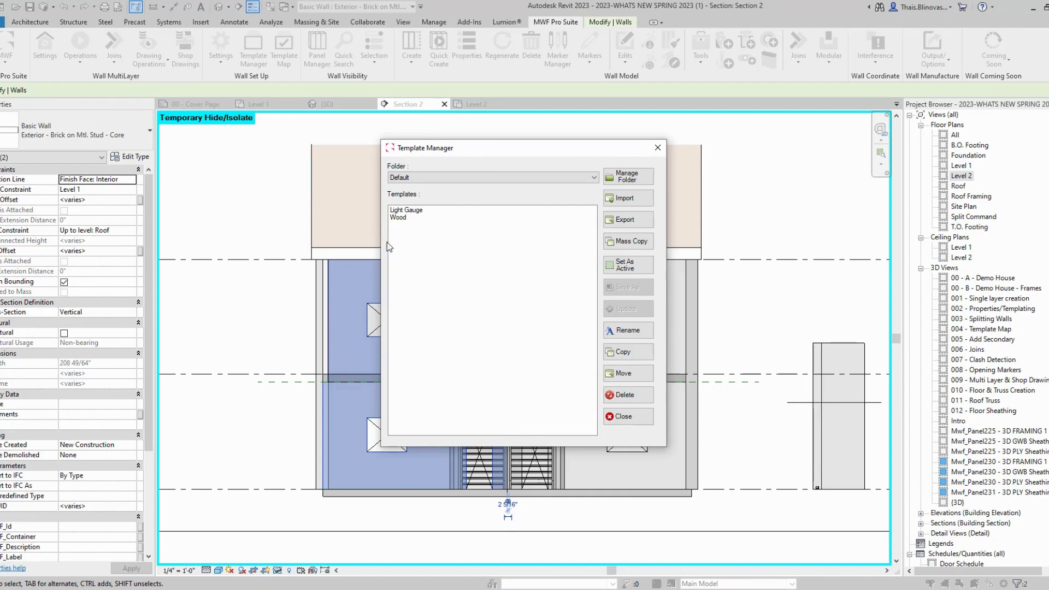
left_click(418, 210)
left_click(623, 263)
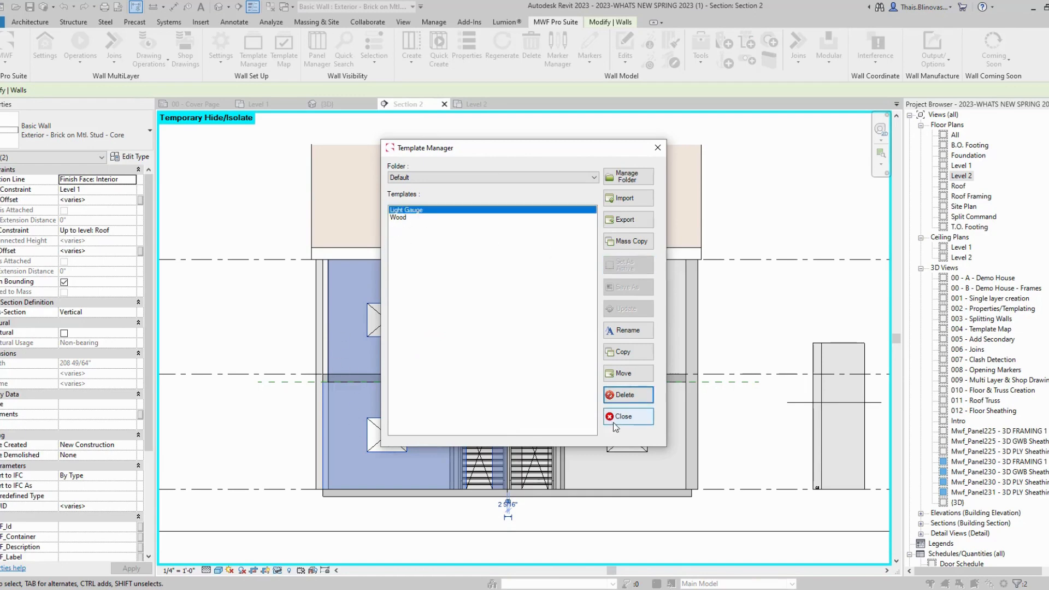
left_click(614, 420)
left_click(457, 427)
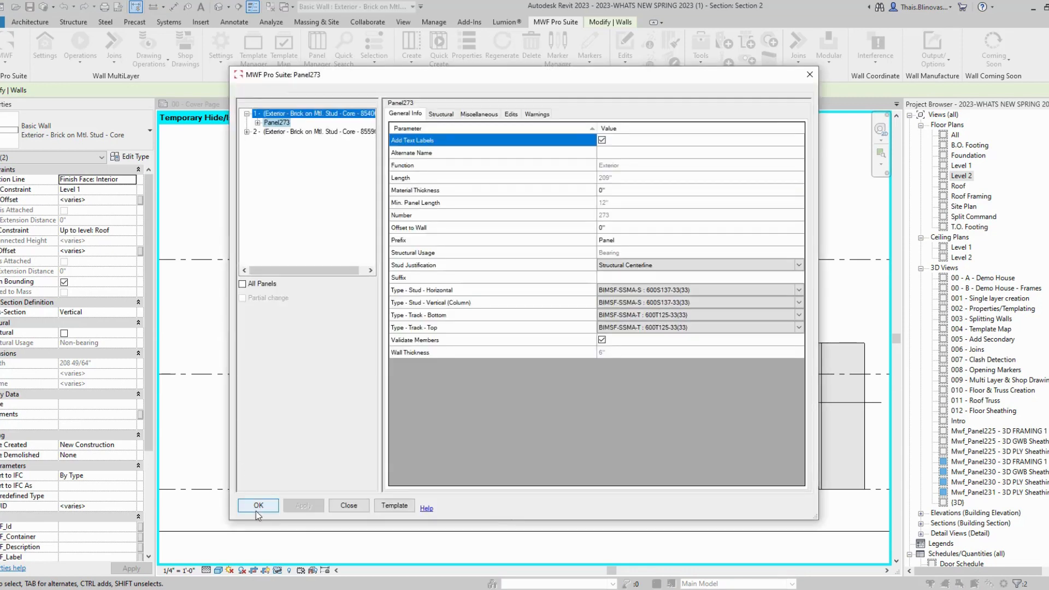
Step: Accept the new panel properties and zoom around the section
left_click(256, 509)
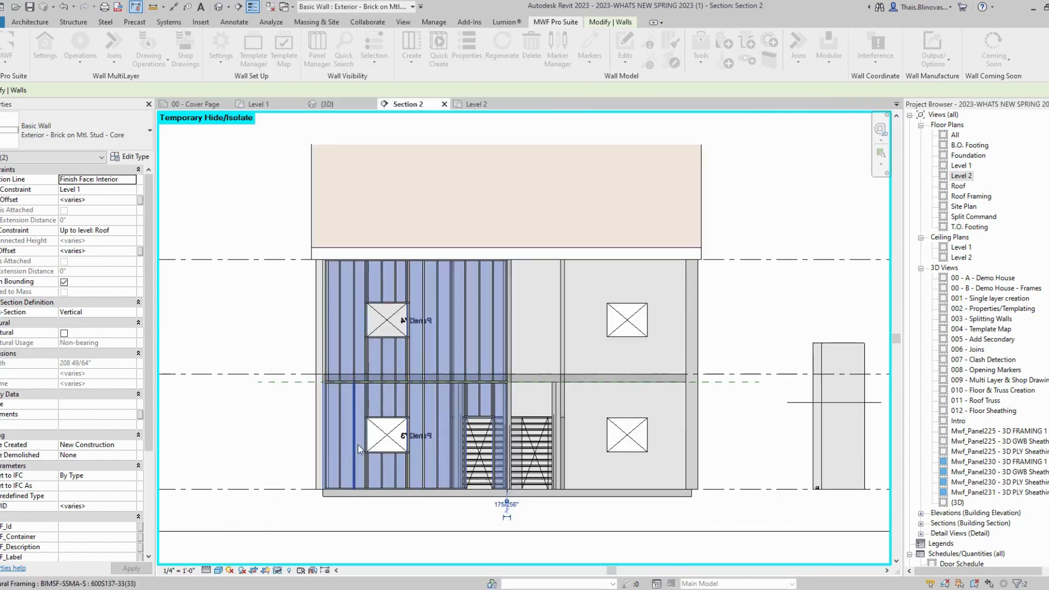
scroll(482, 459, "up", 2)
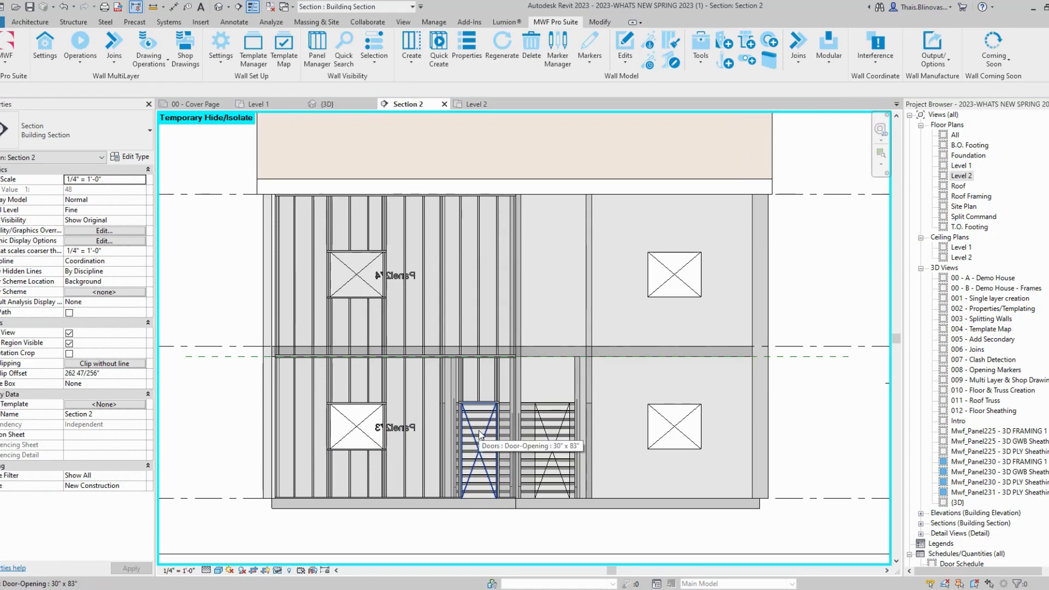
scroll(480, 435, "up", 1)
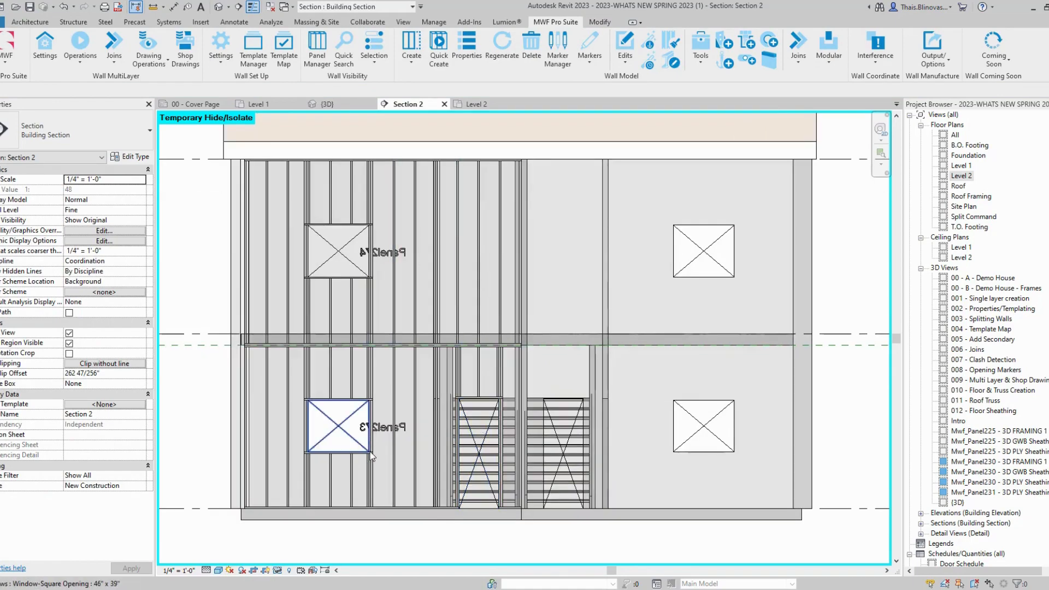
scroll(370, 455, "down", 2)
Step: Orbit the 3D house view to inspect Panel273 and Panel274, then go to Level 1
left_click(326, 104)
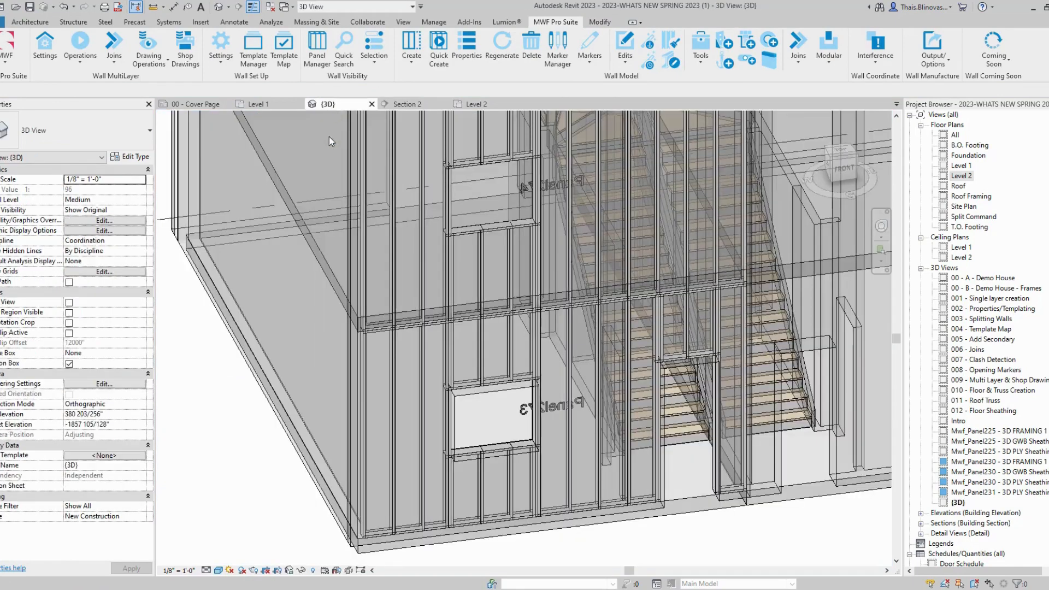
middle_click_drag(368, 407, 399, 288, "shift")
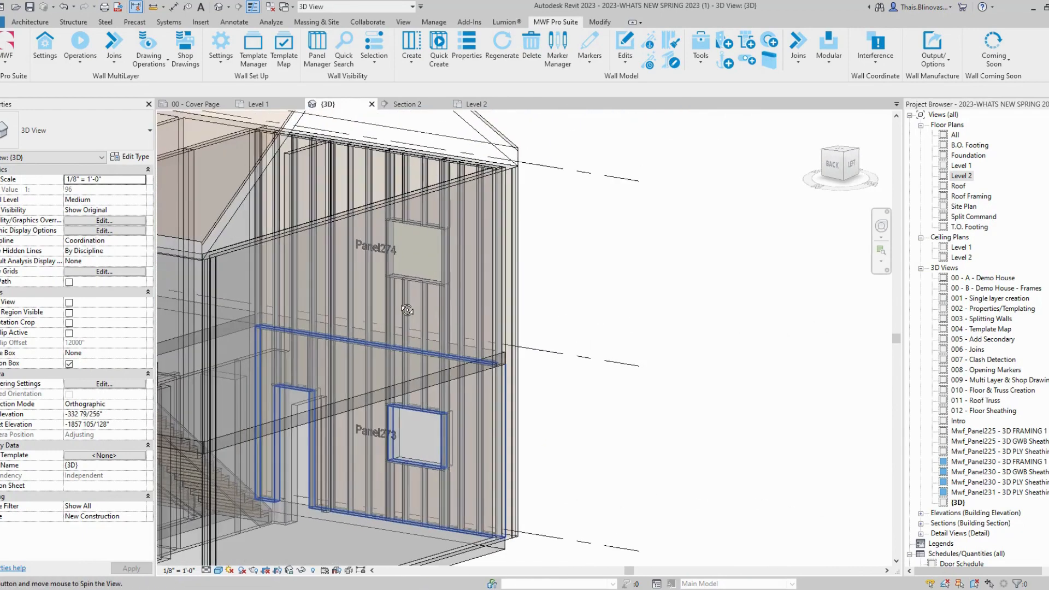
scroll(399, 288, "up", 1)
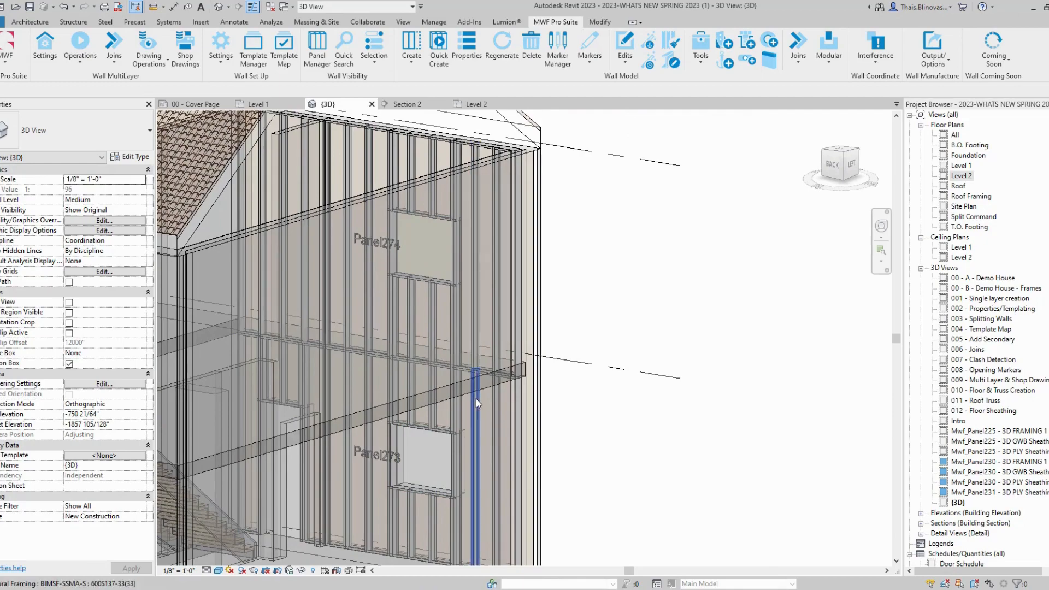
scroll(477, 399, "down", 3)
middle_click_drag(523, 413, 536, 371, "shift")
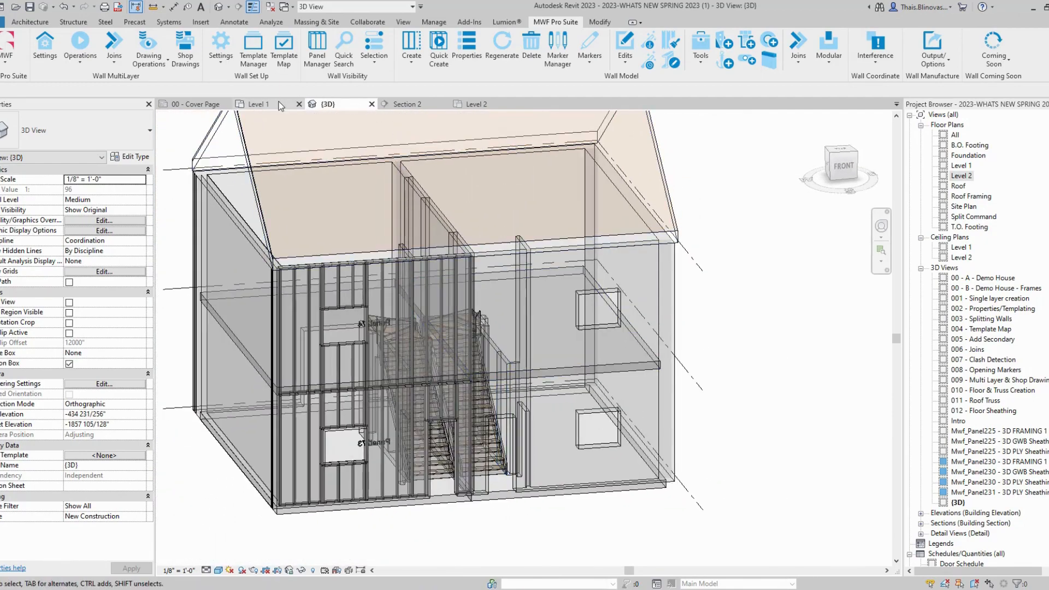
left_click(254, 103)
Step: In the Level 1 plan, select the bottom exterior wall and its second wall piece together
scroll(536, 403, "up", 2)
left_click(494, 405)
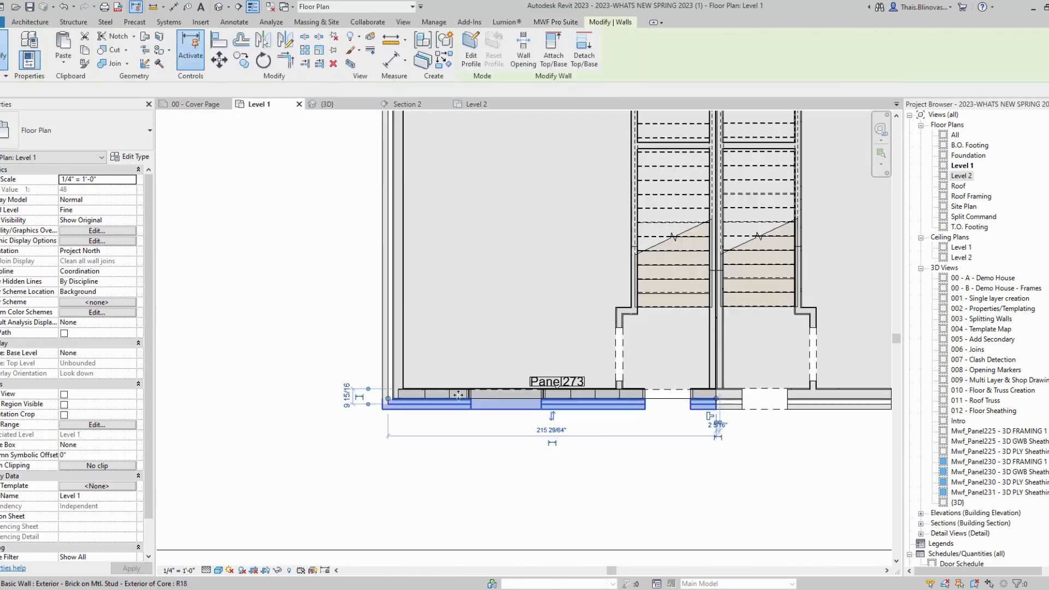
scroll(465, 400, "up", 2)
left_click(459, 390, "ctrl")
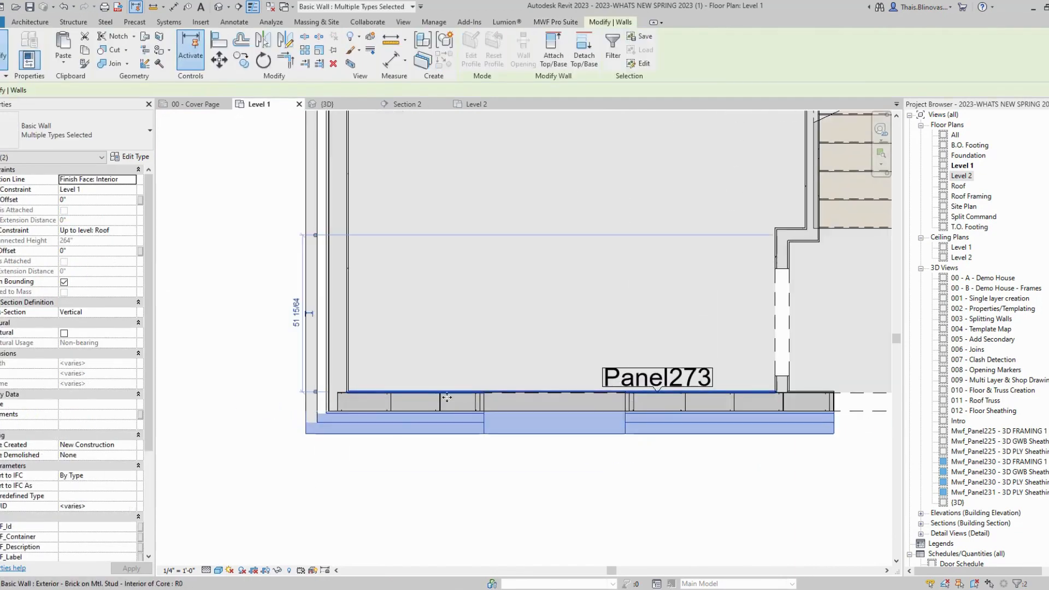
scroll(376, 438, "down", 2)
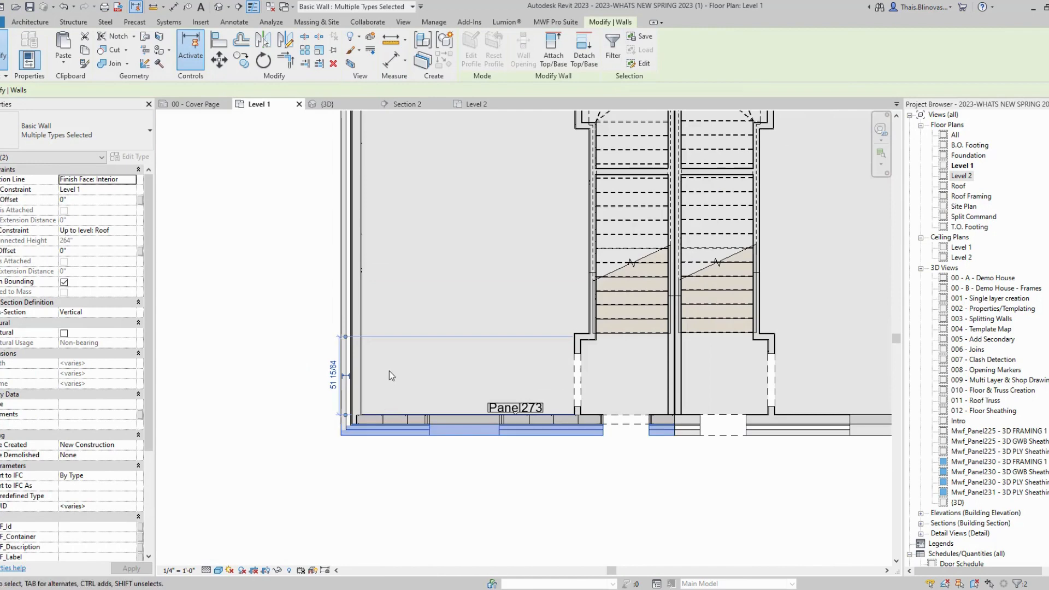
left_click(413, 480)
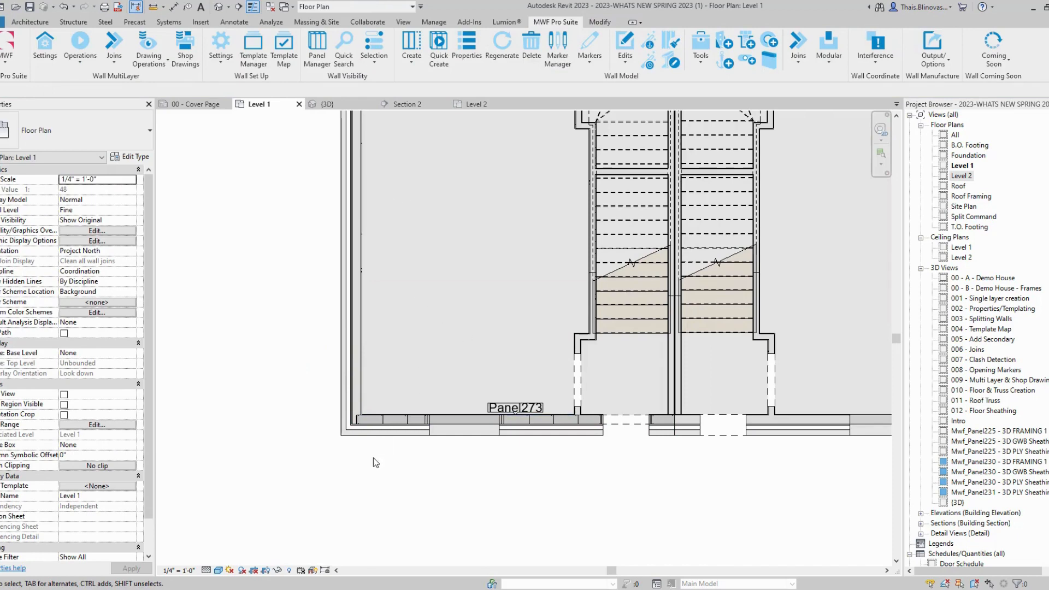
left_click(400, 435)
scroll(402, 432, "up", 4)
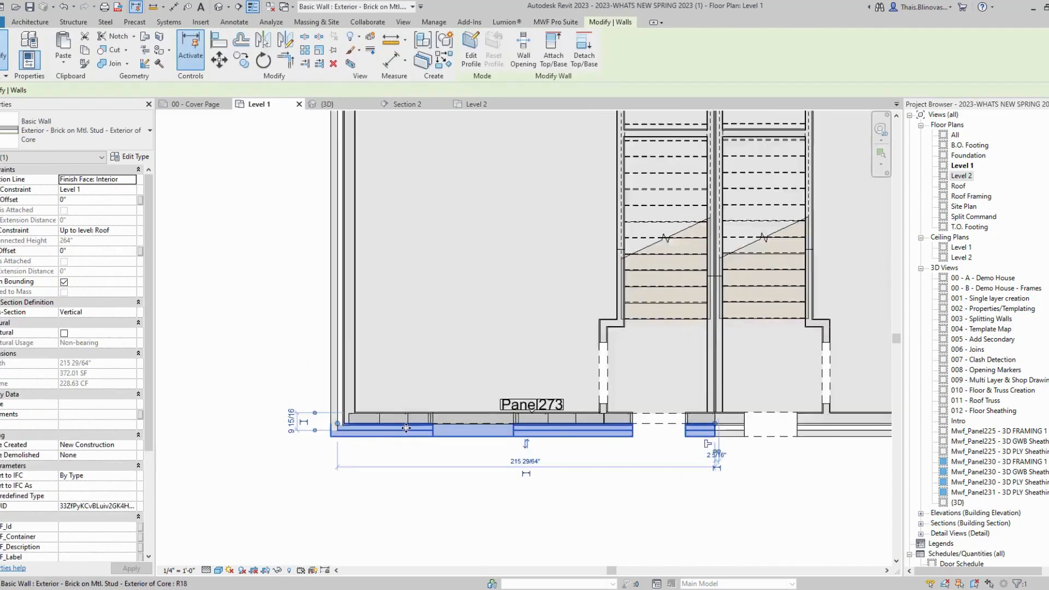
left_click(427, 400, "ctrl")
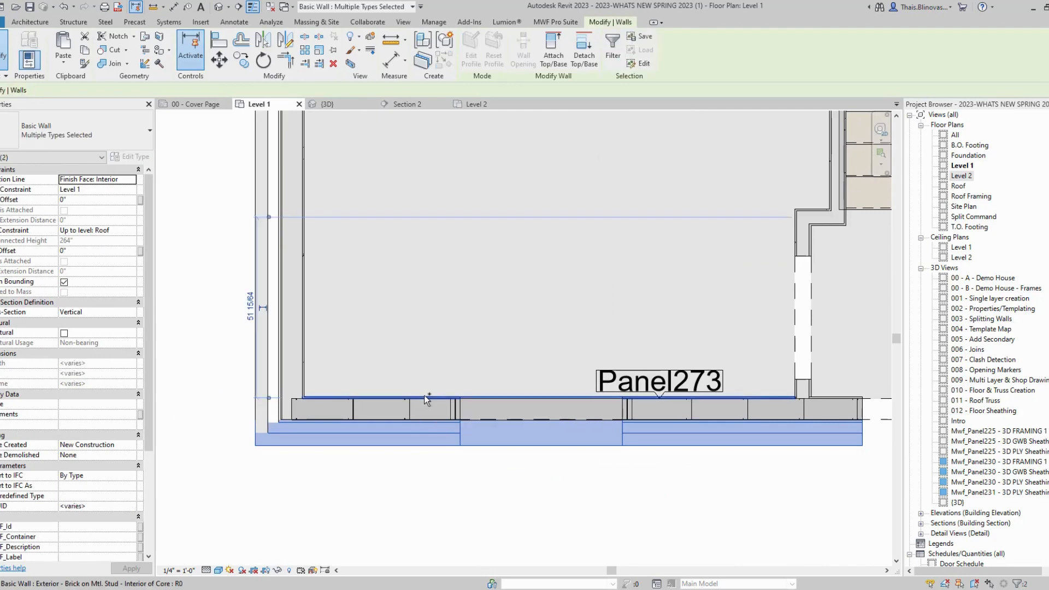
scroll(363, 424, "down", 3)
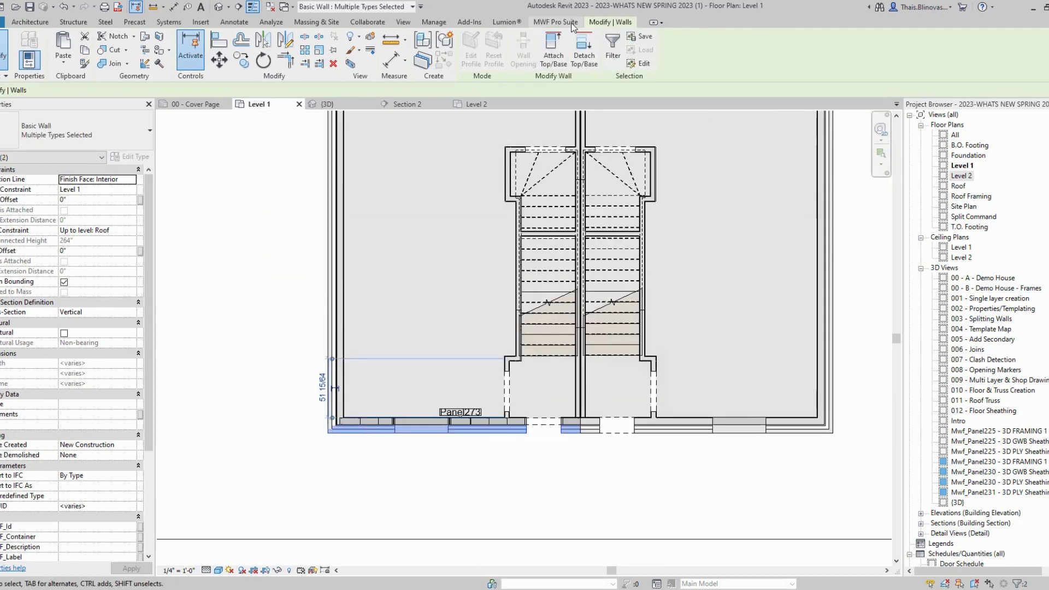
left_click(556, 22)
left_click(79, 49)
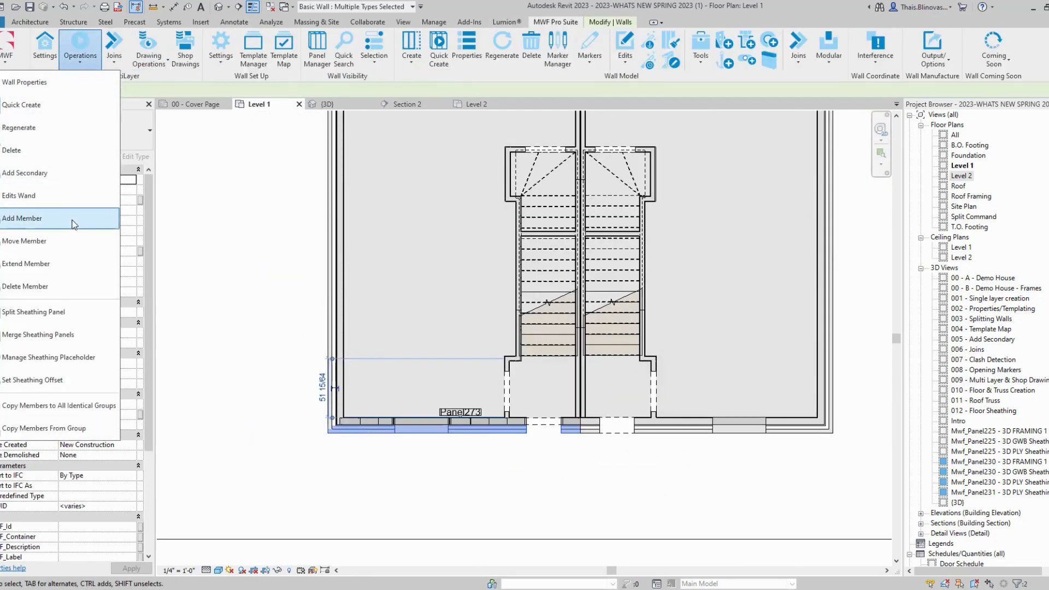
left_click(51, 105)
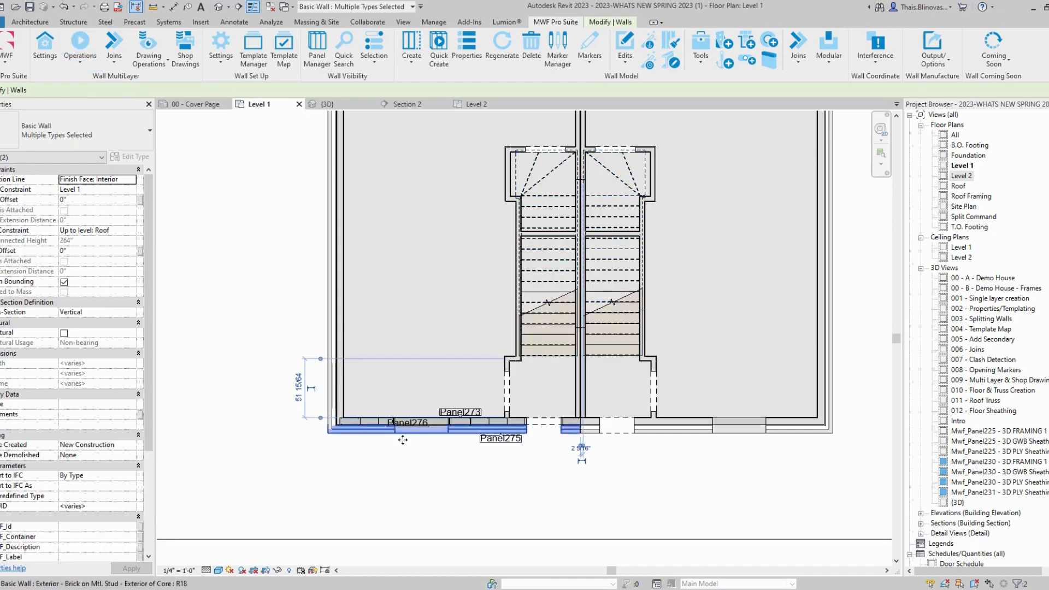
scroll(386, 457, "up", 5)
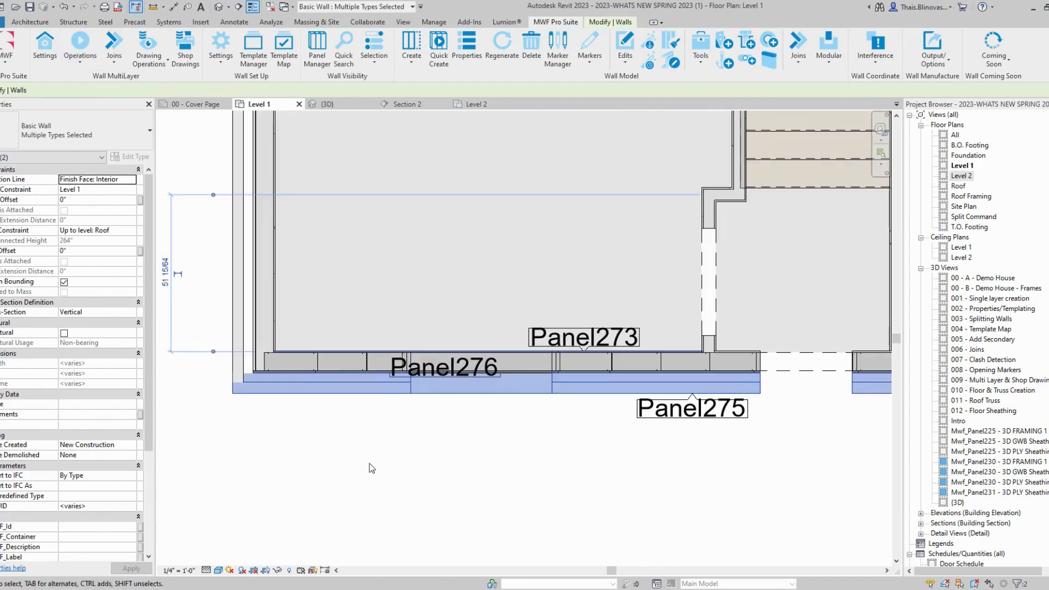
left_click(369, 469)
middle_click_drag(443, 312, 445, 356)
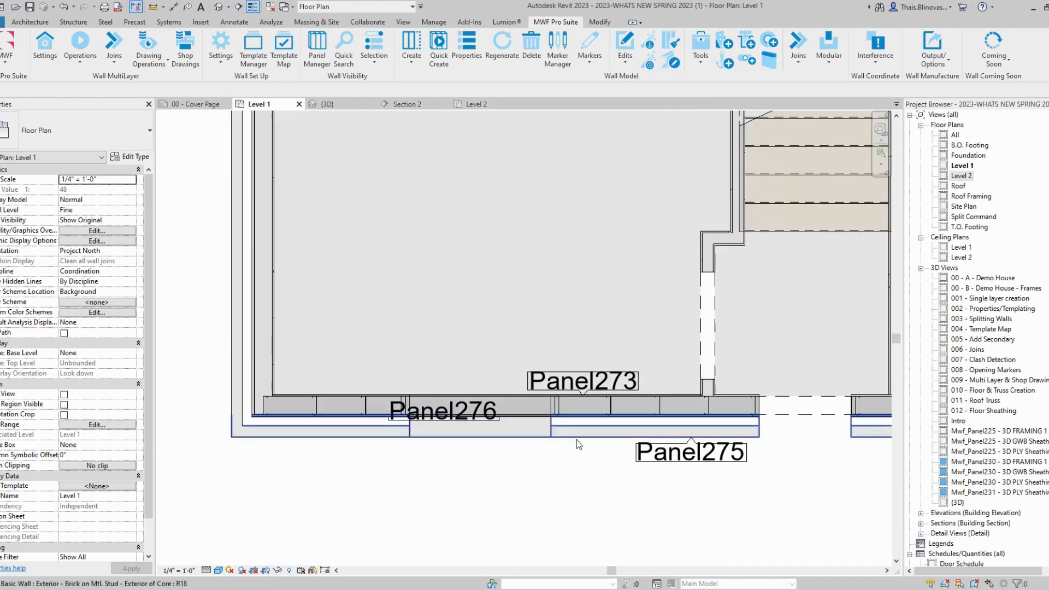
scroll(616, 403, "up", 2)
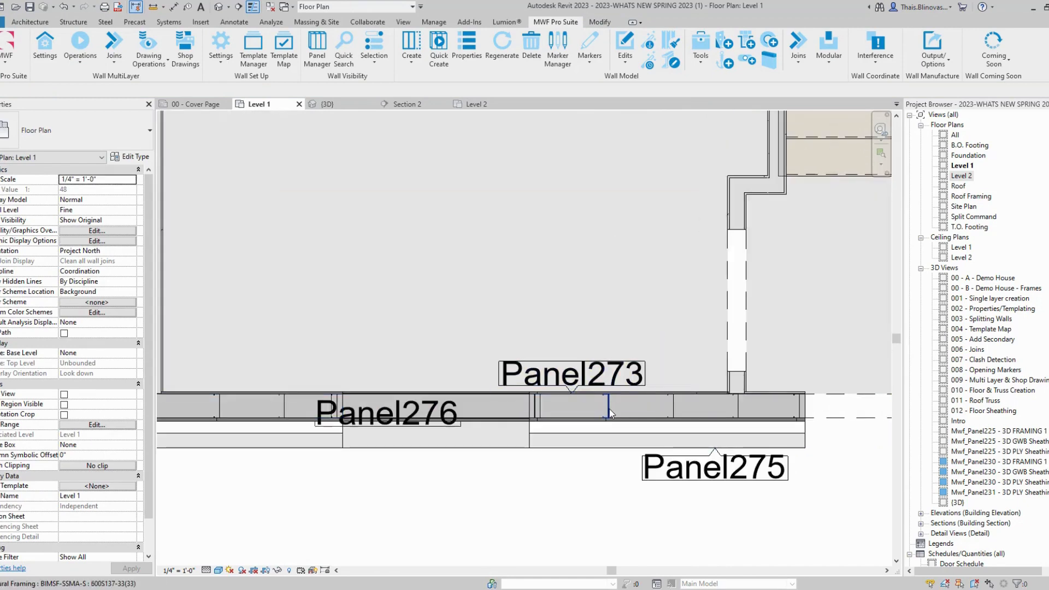
left_click(609, 412)
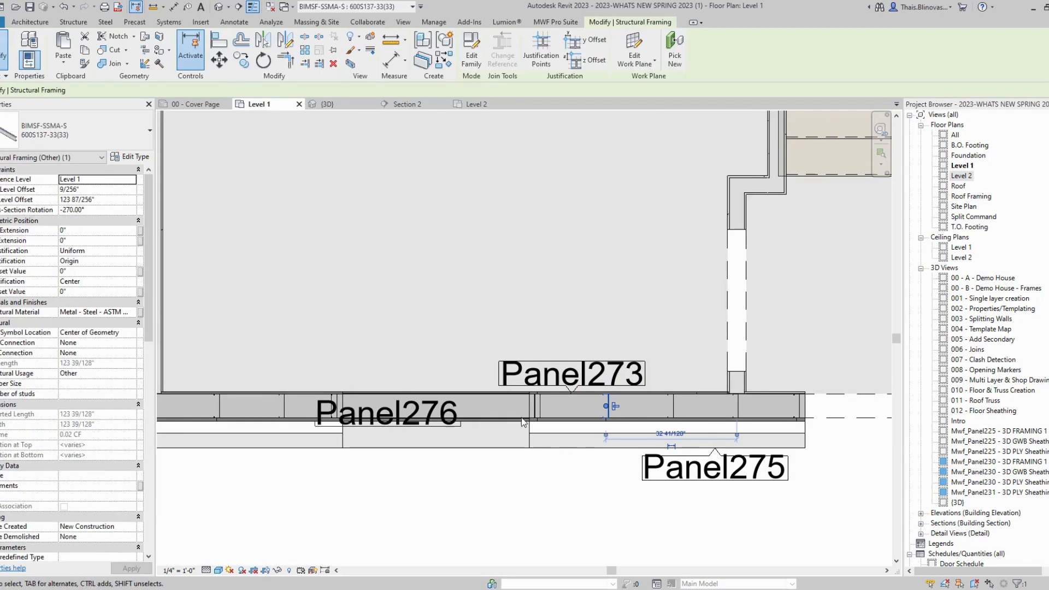
left_click(600, 378)
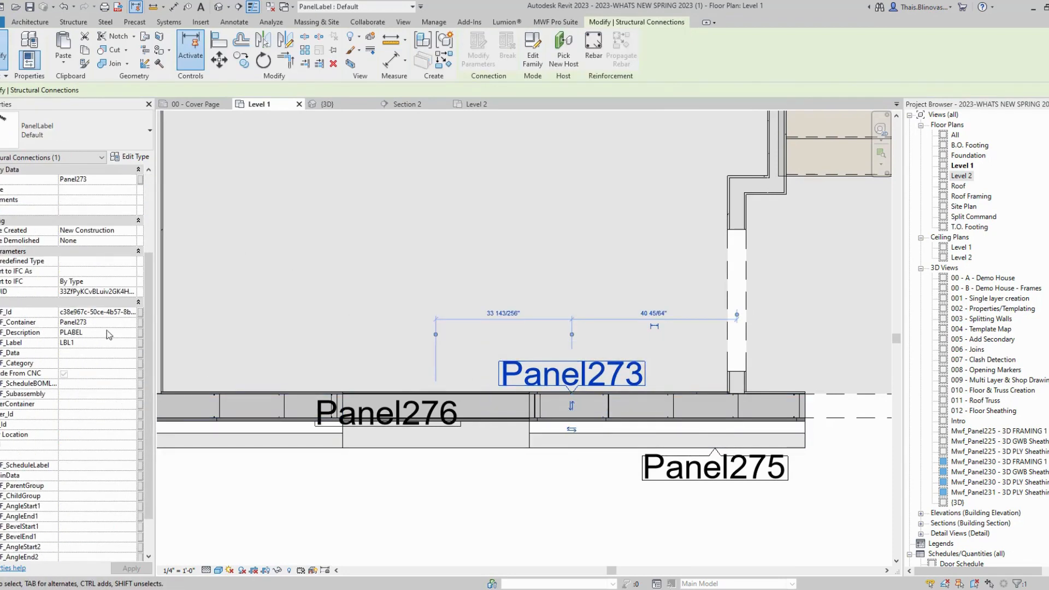
scroll(657, 389, "up", 2)
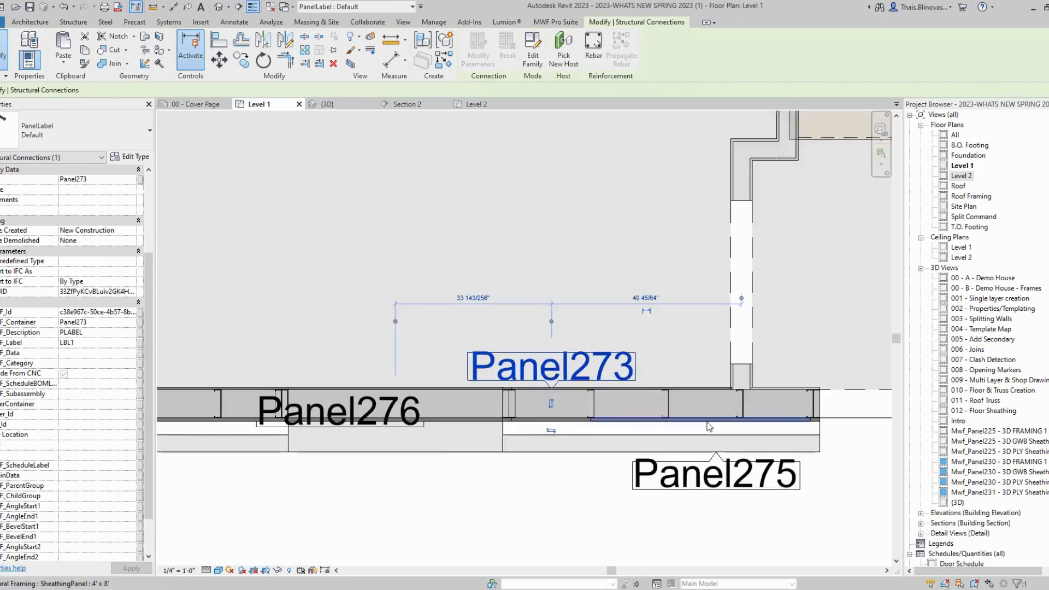
left_click(657, 389)
scroll(76, 405, "down", 5)
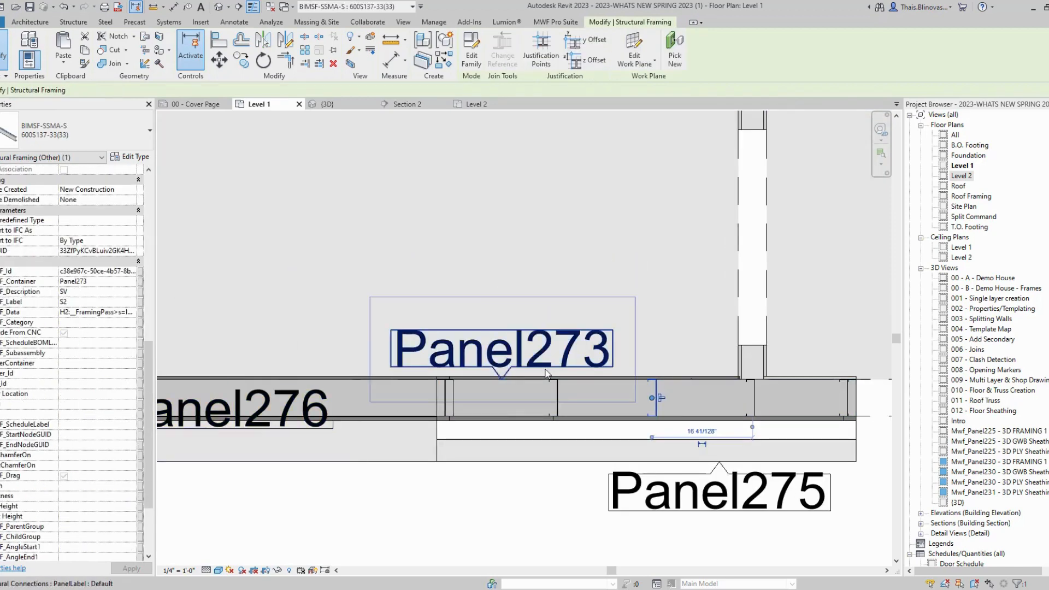
scroll(523, 366, "down", 3)
scroll(284, 385, "up", 3)
left_click(431, 385)
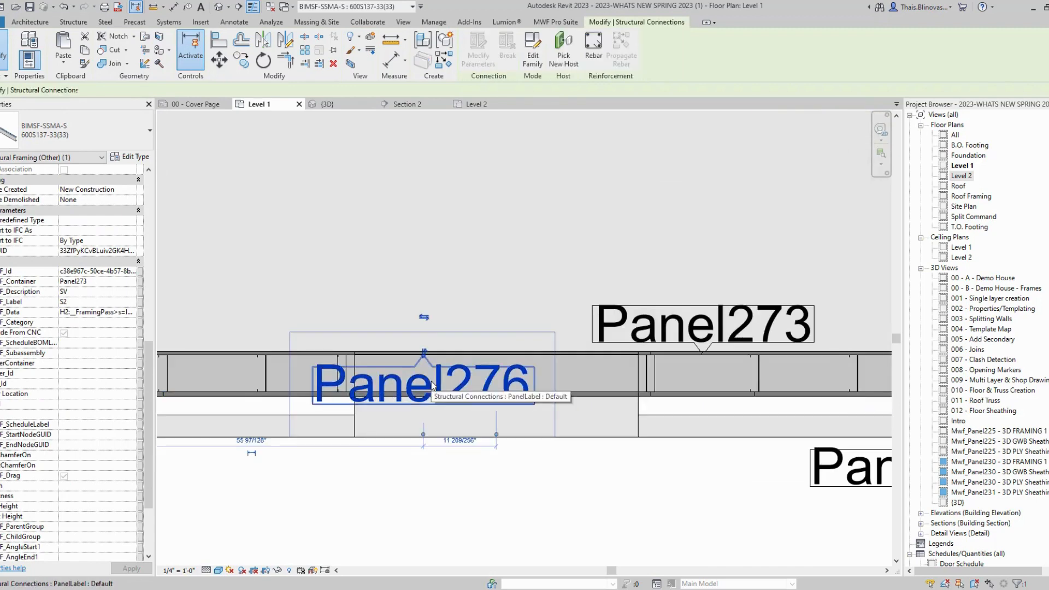
scroll(432, 377, "up", 2)
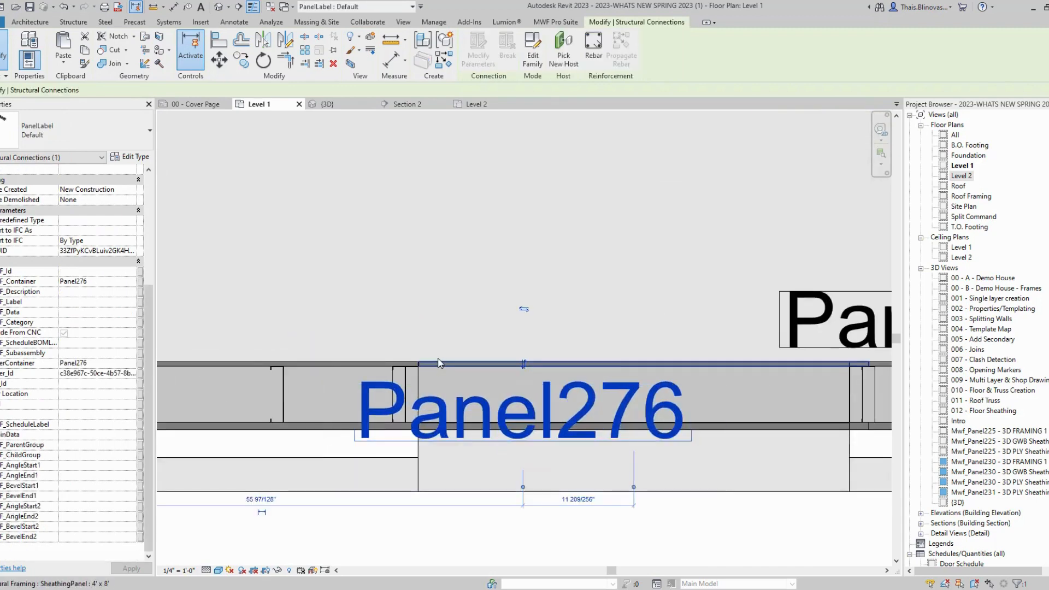
middle_click_drag(216, 344, 451, 381)
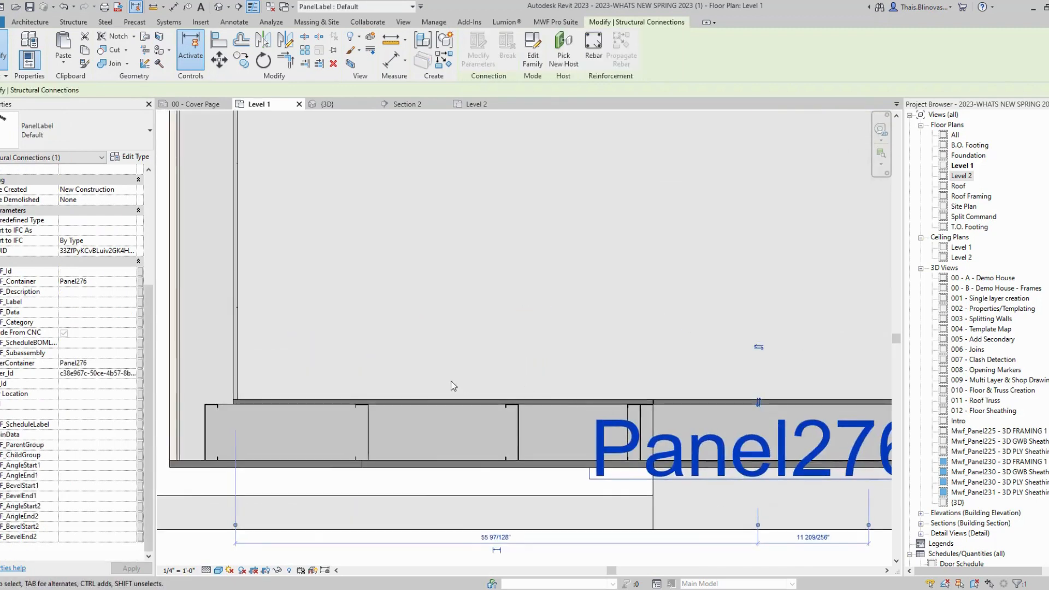
left_click(415, 402)
scroll(124, 386, "down", 1)
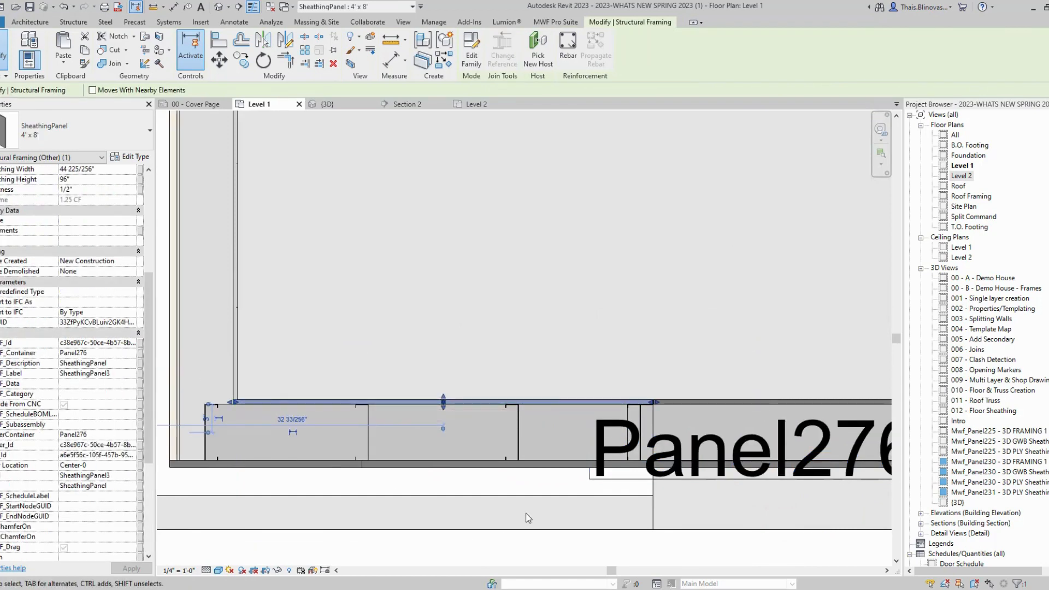
middle_click_drag(528, 517, 526, 399)
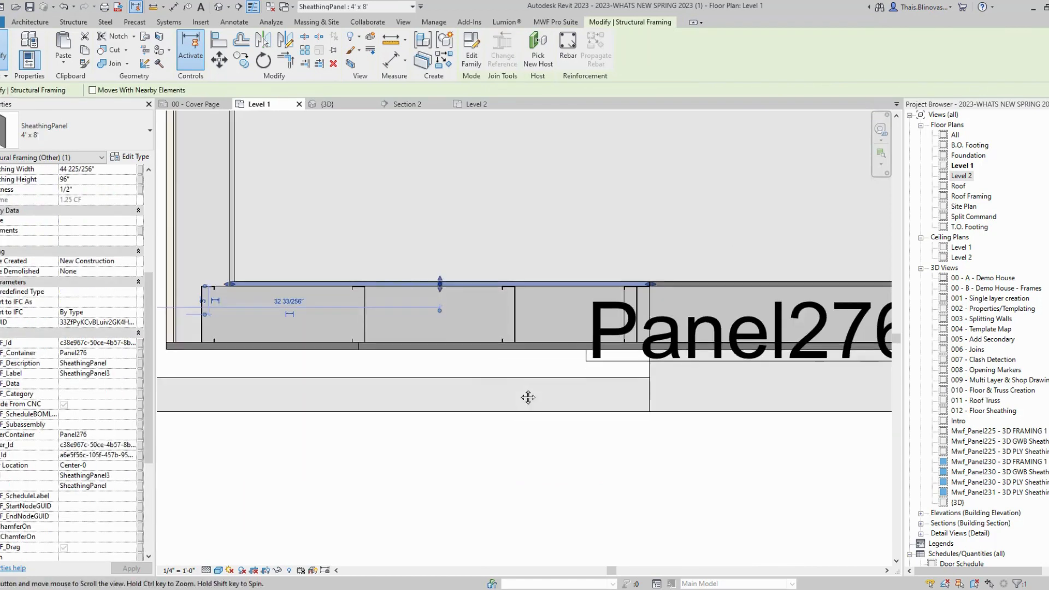
left_click(474, 349)
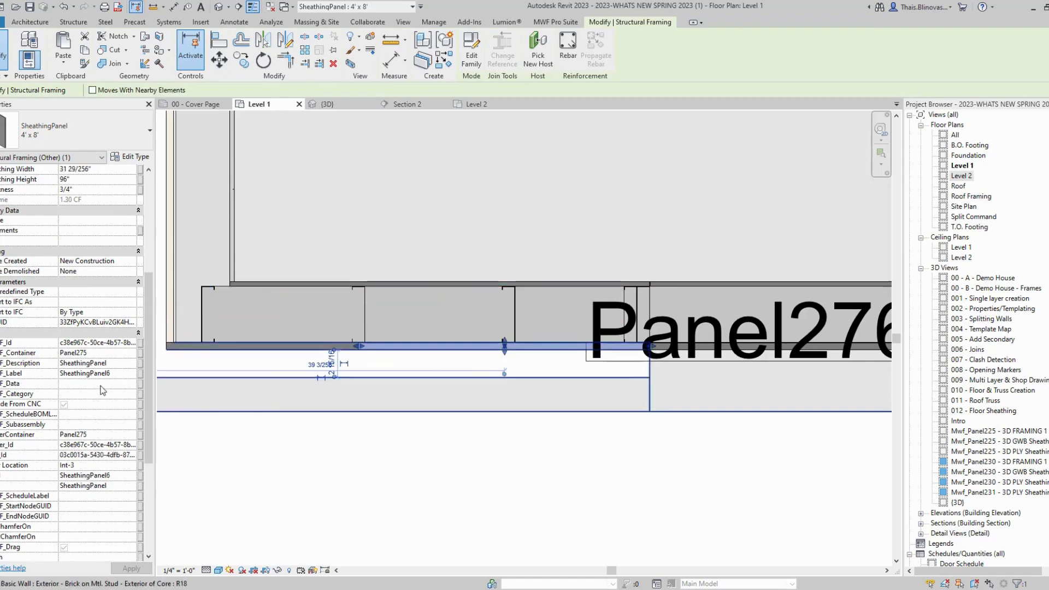
scroll(259, 388, "down", 4)
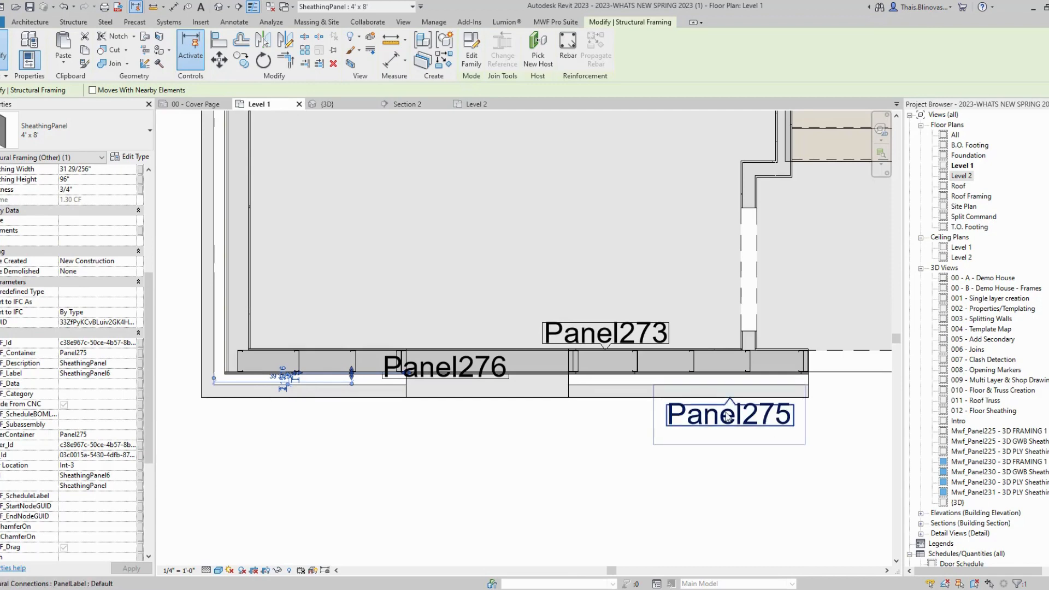
middle_click_drag(400, 403, 458, 413)
scroll(388, 397, "up", 4)
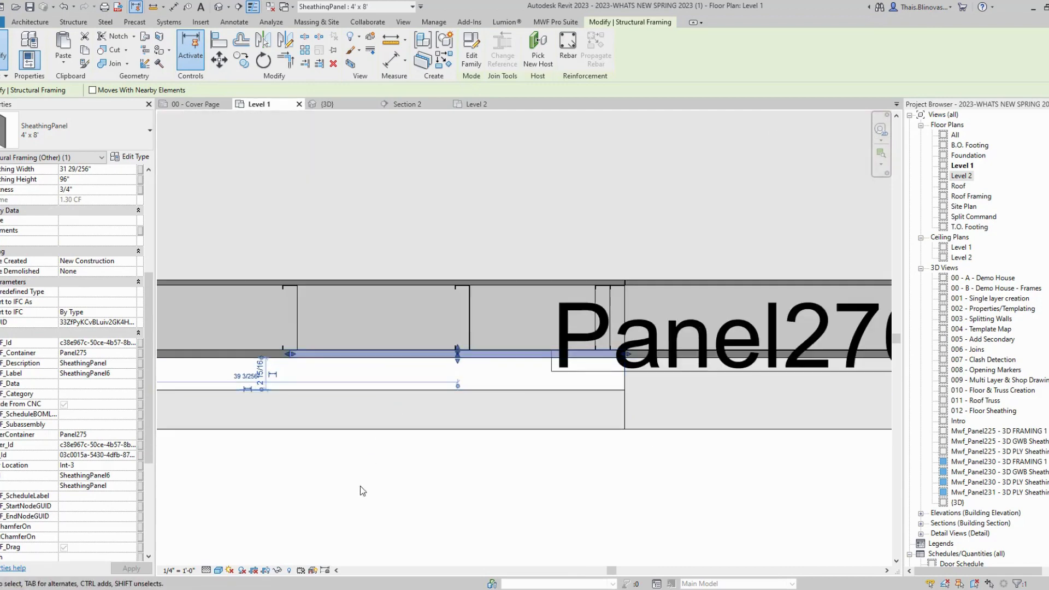
left_click(360, 486)
scroll(254, 318, "up", 2)
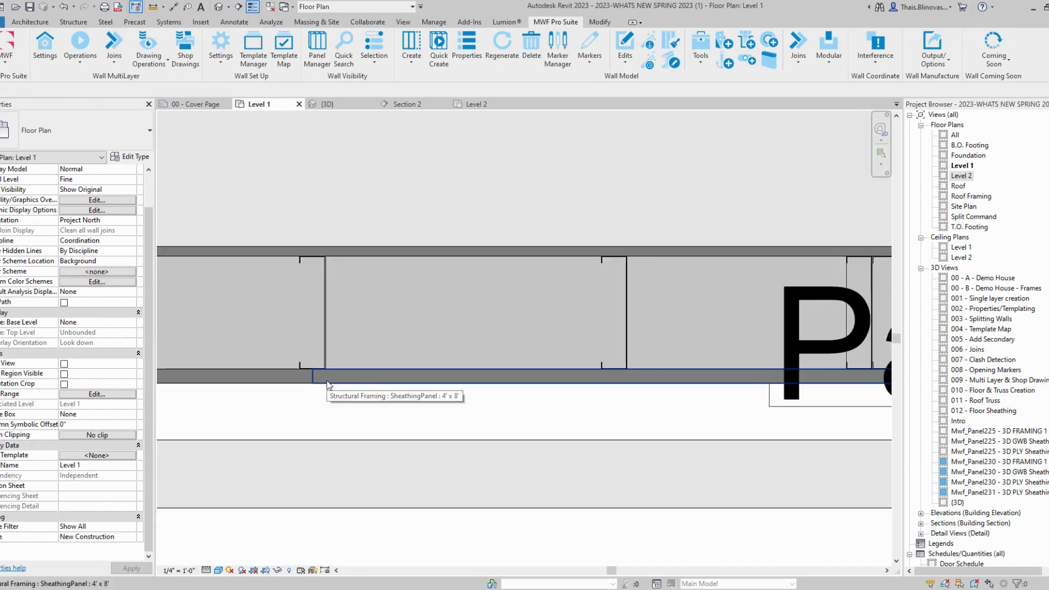
scroll(327, 385, "down", 4)
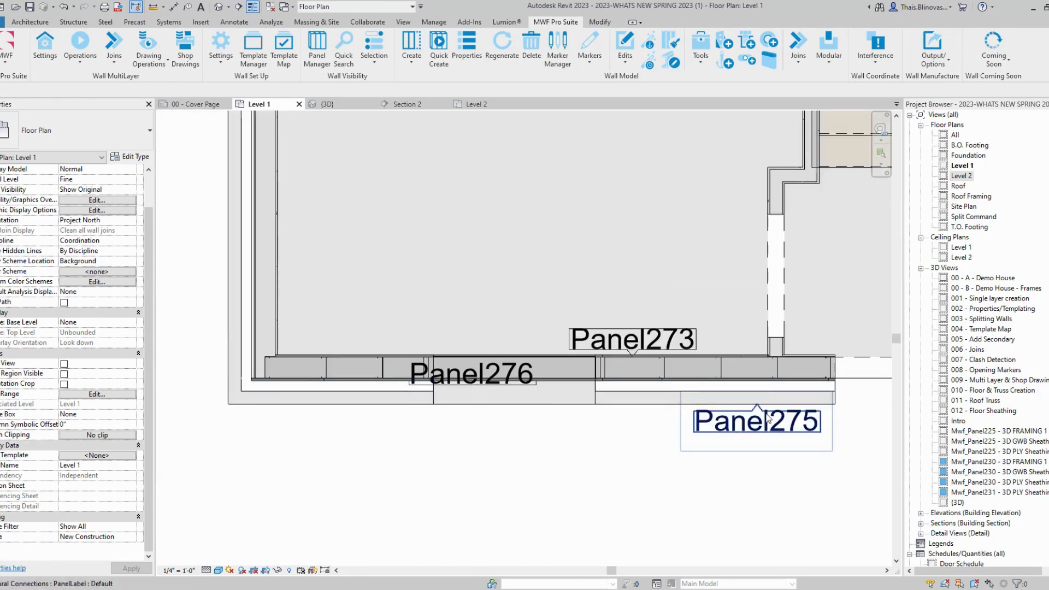
left_click(743, 382)
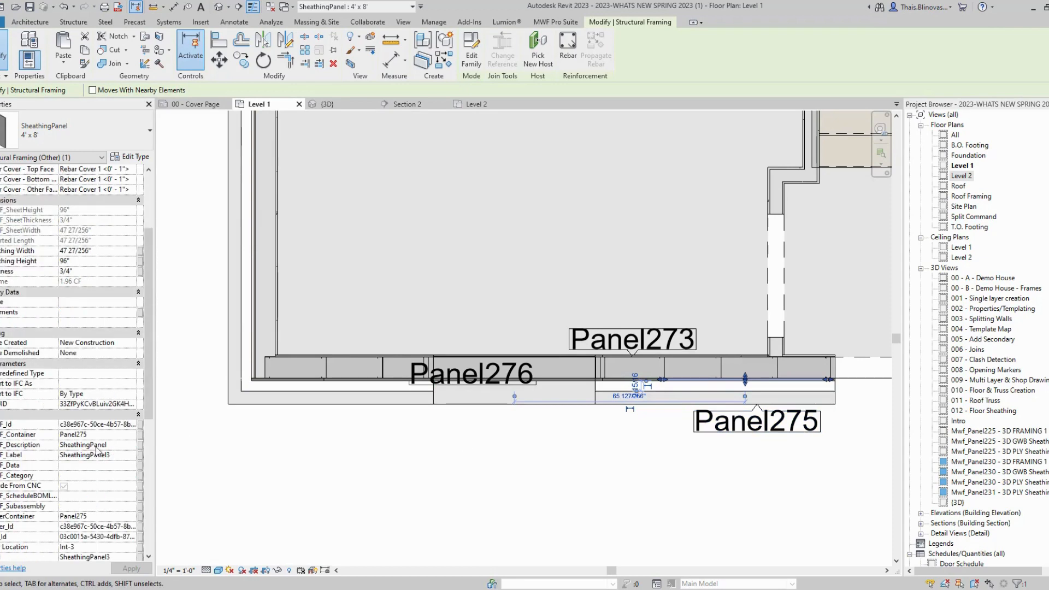
left_click(352, 356)
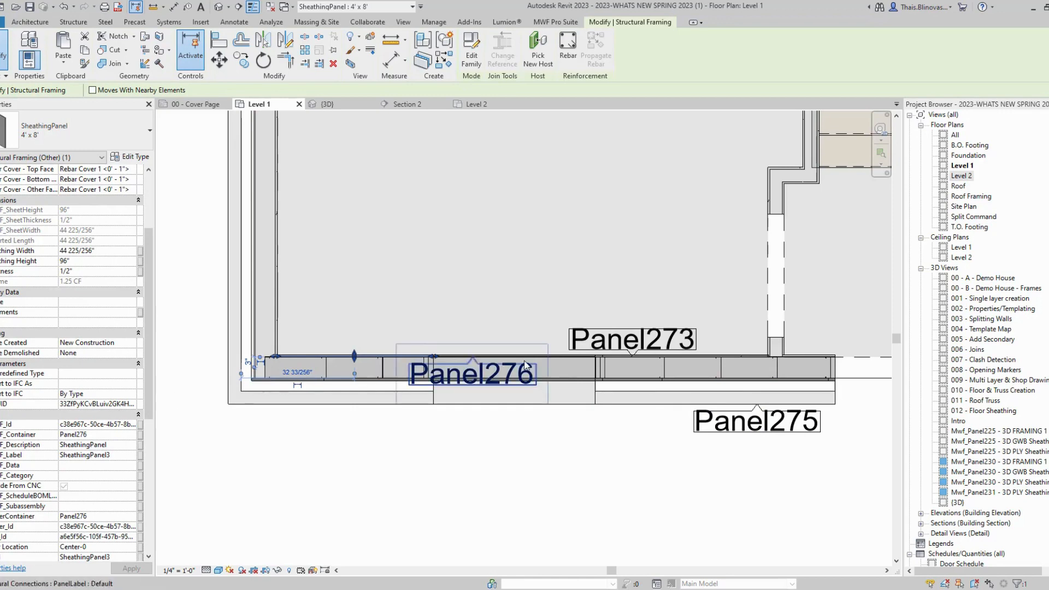
left_click(740, 357)
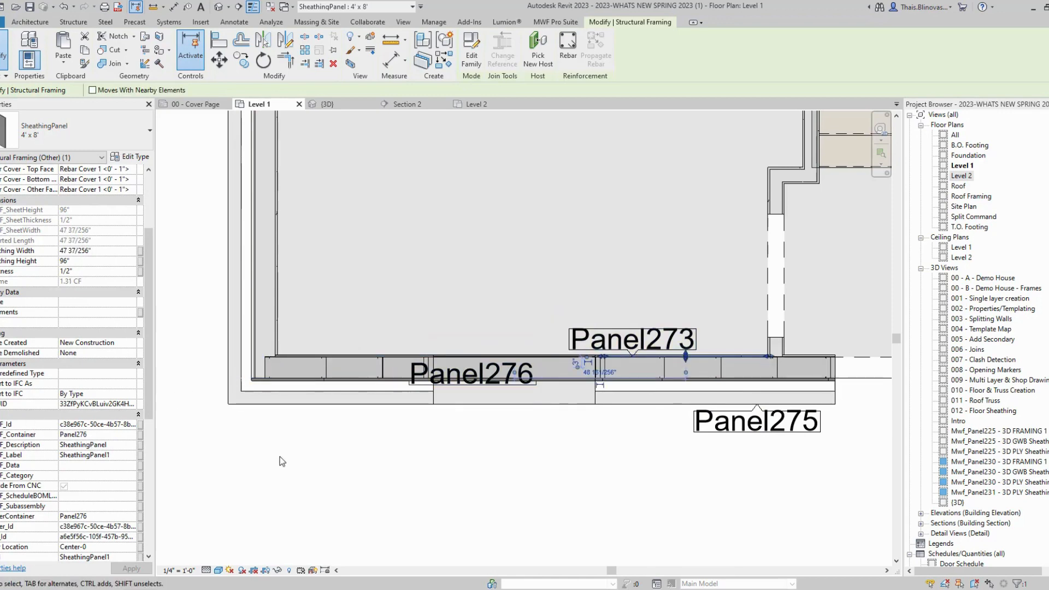
left_click(289, 409)
scroll(348, 372, "up", 4)
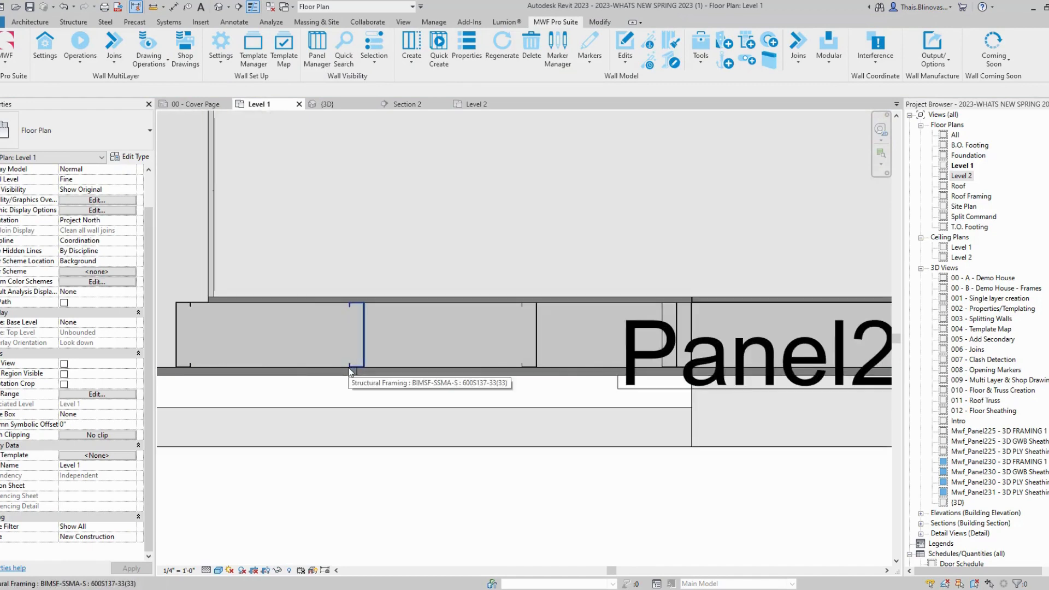
scroll(347, 373, "up", 3)
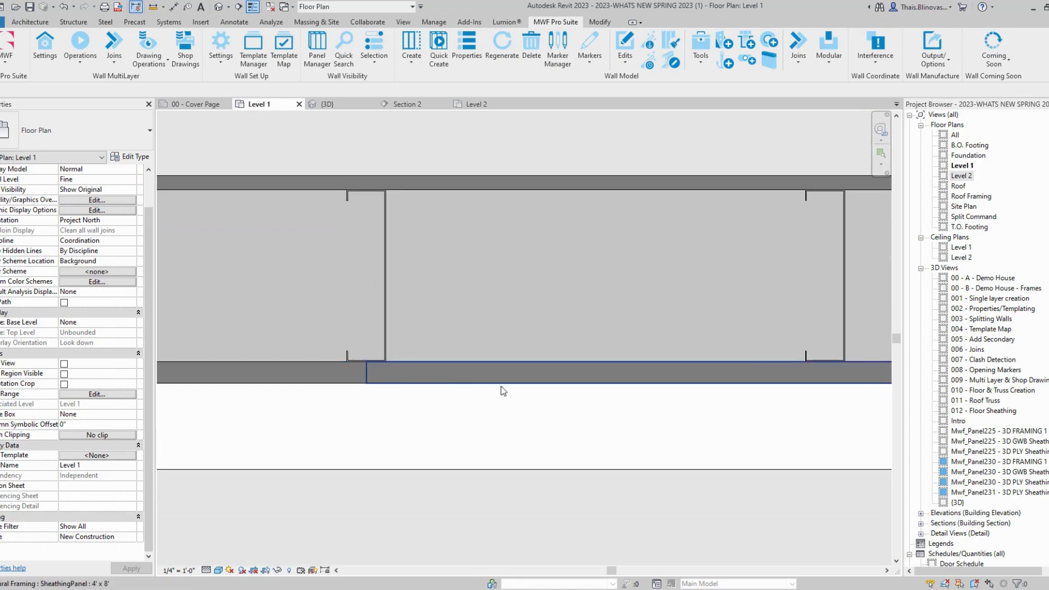
scroll(499, 389, "up", 2)
scroll(373, 351, "down", 5)
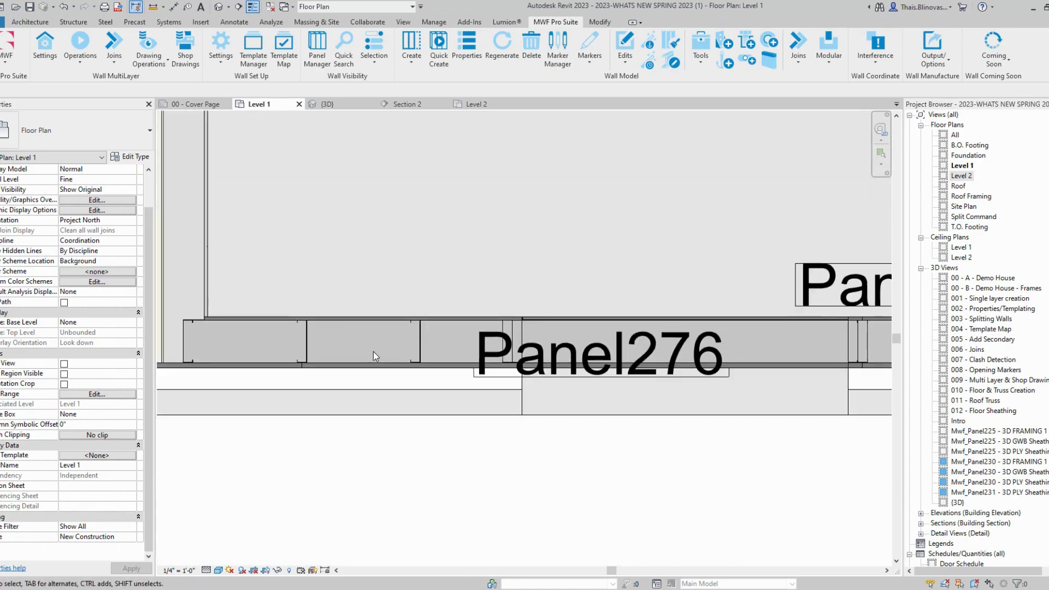
middle_click_drag(655, 373, 138, 359)
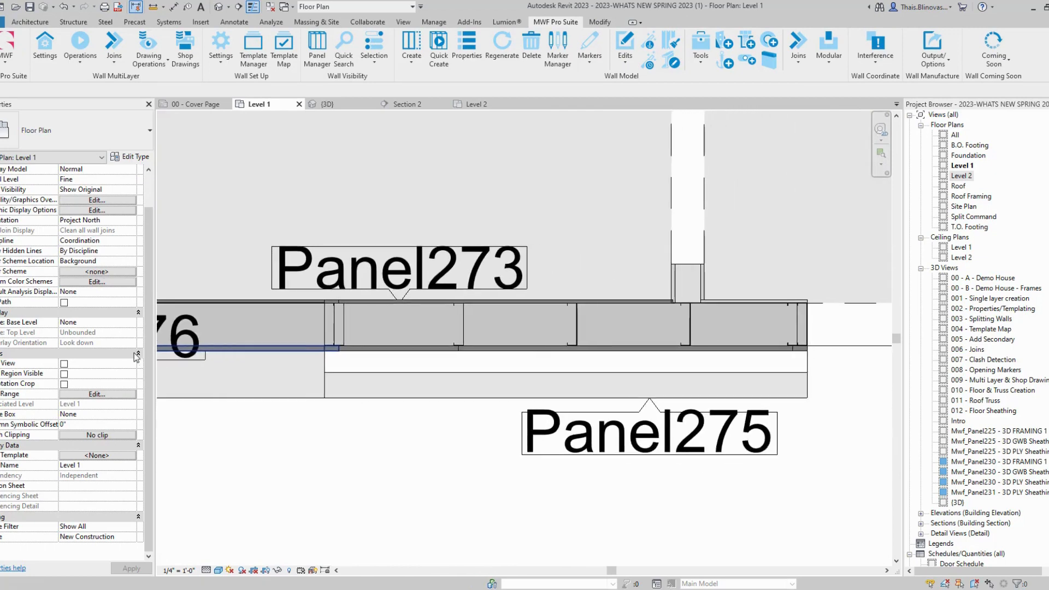
scroll(531, 338, "up", 1)
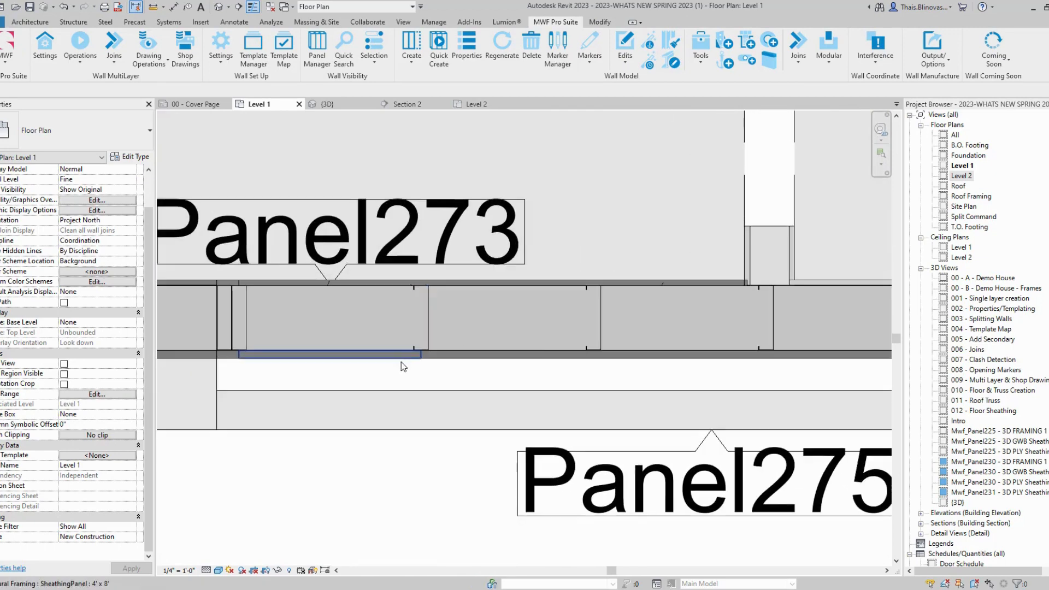
scroll(401, 348, "up", 3)
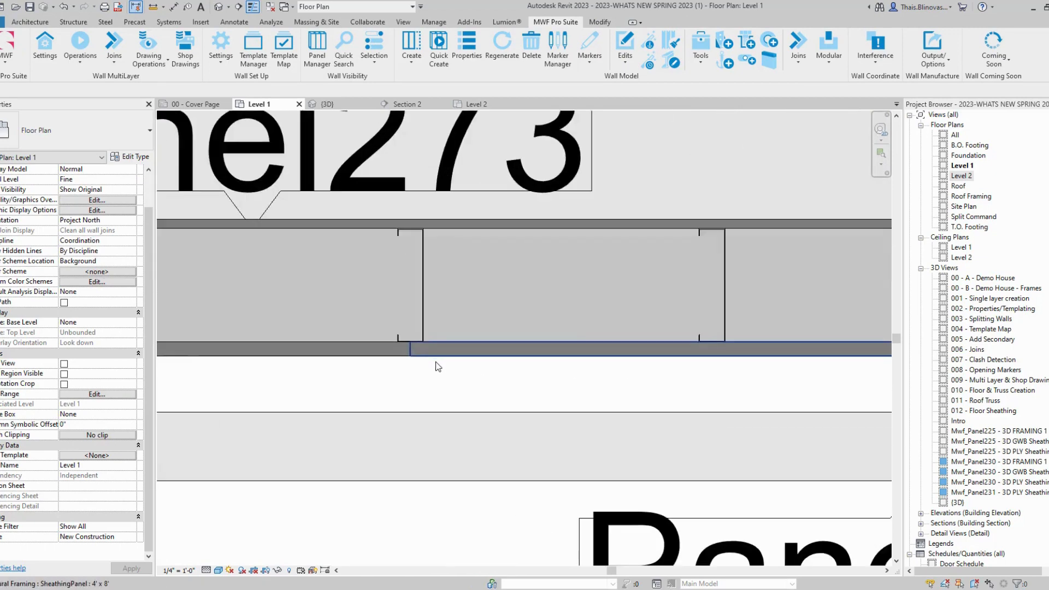
left_click(399, 351)
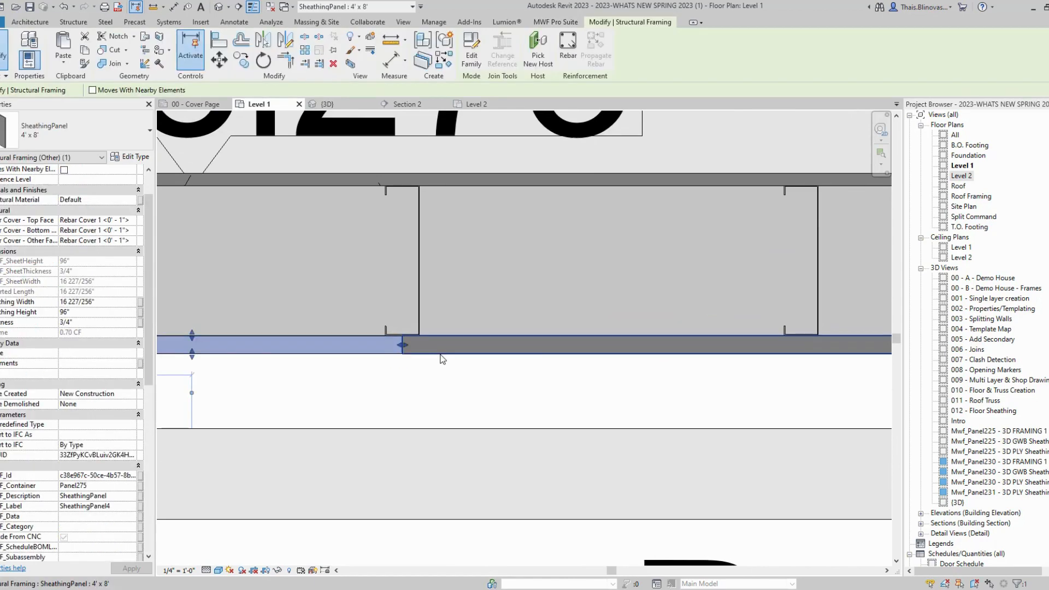
left_click(439, 353)
scroll(535, 415, "down", 6)
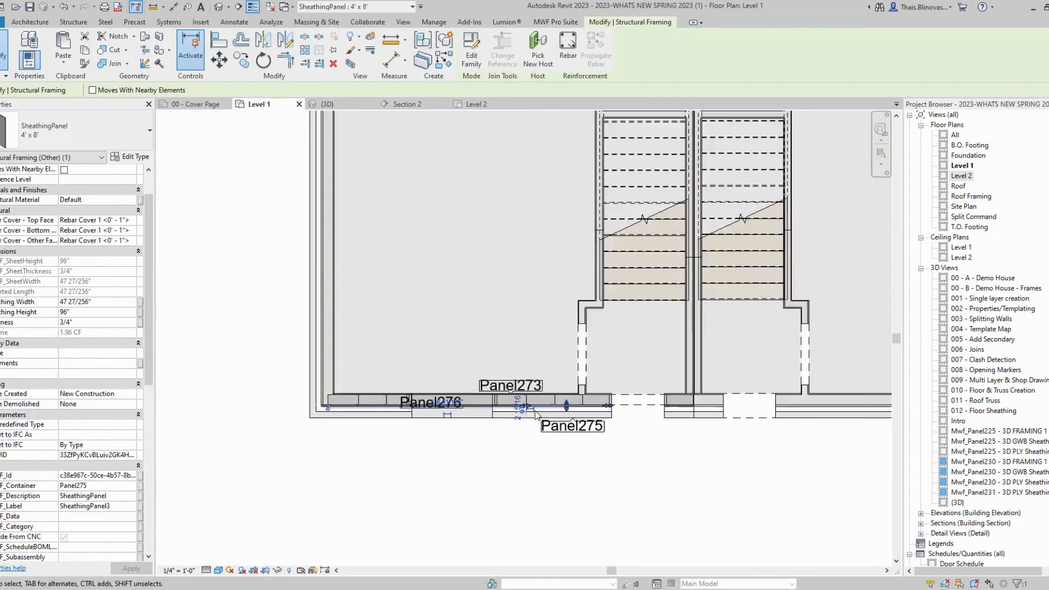
left_click(460, 476)
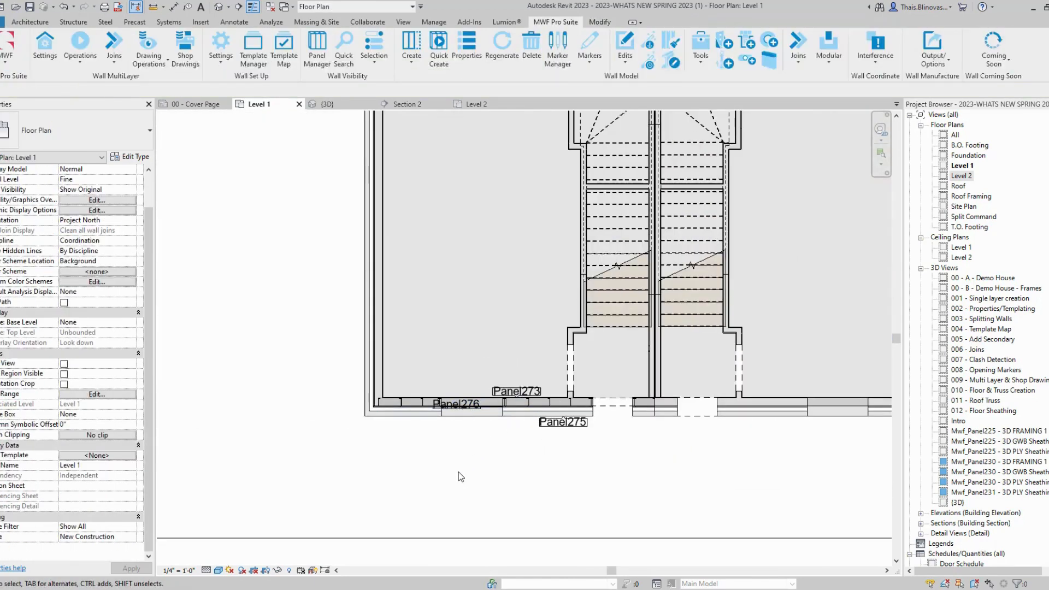
scroll(458, 472, "down", 3)
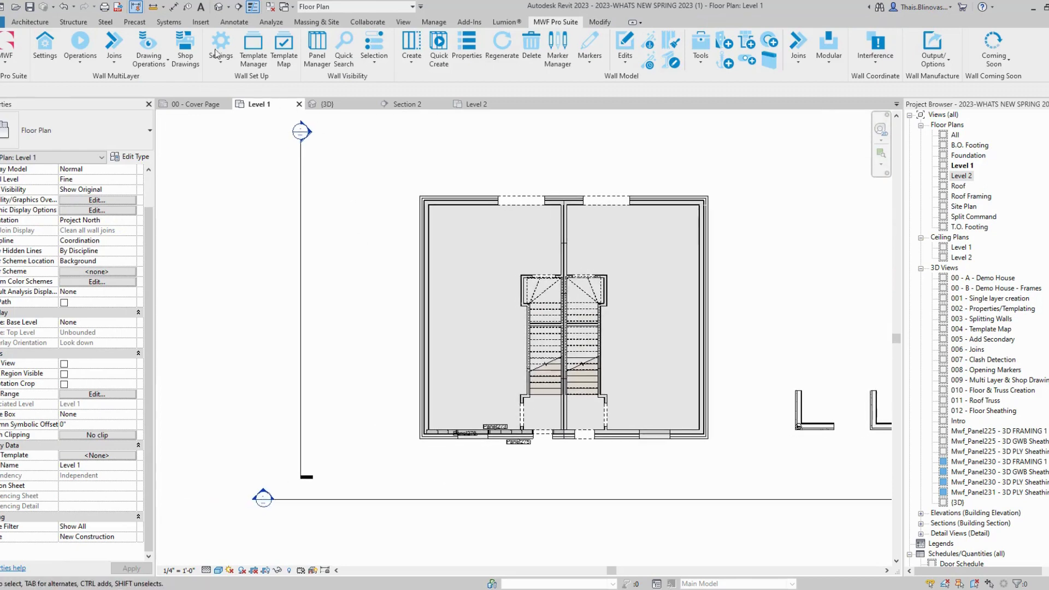
Step: Set the 3D view to FRONT, zoom onto Panel275 and select one sheathing panel
left_click(219, 8)
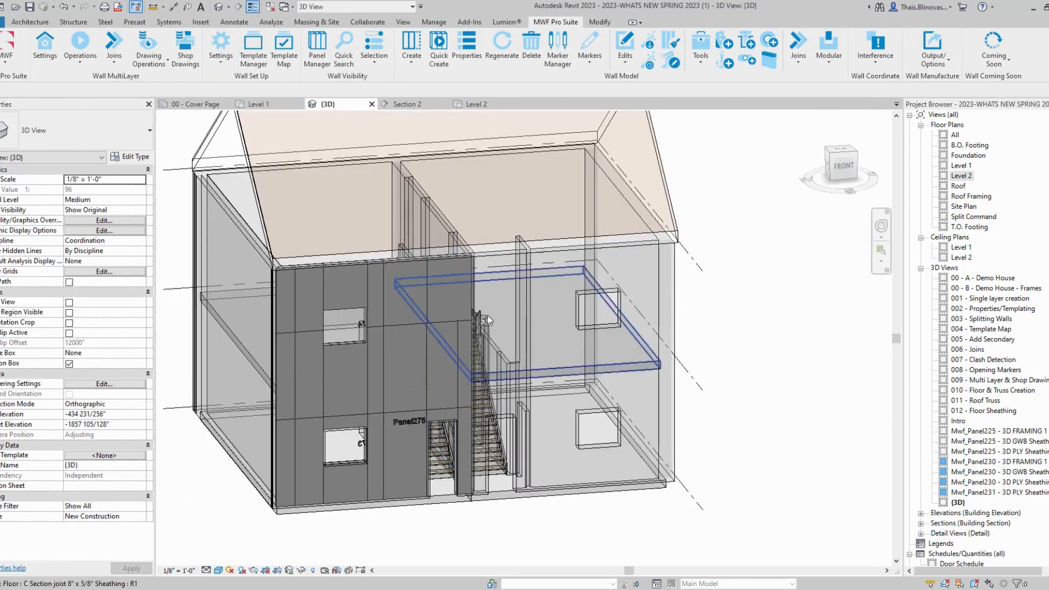
scroll(415, 519, "up", 3)
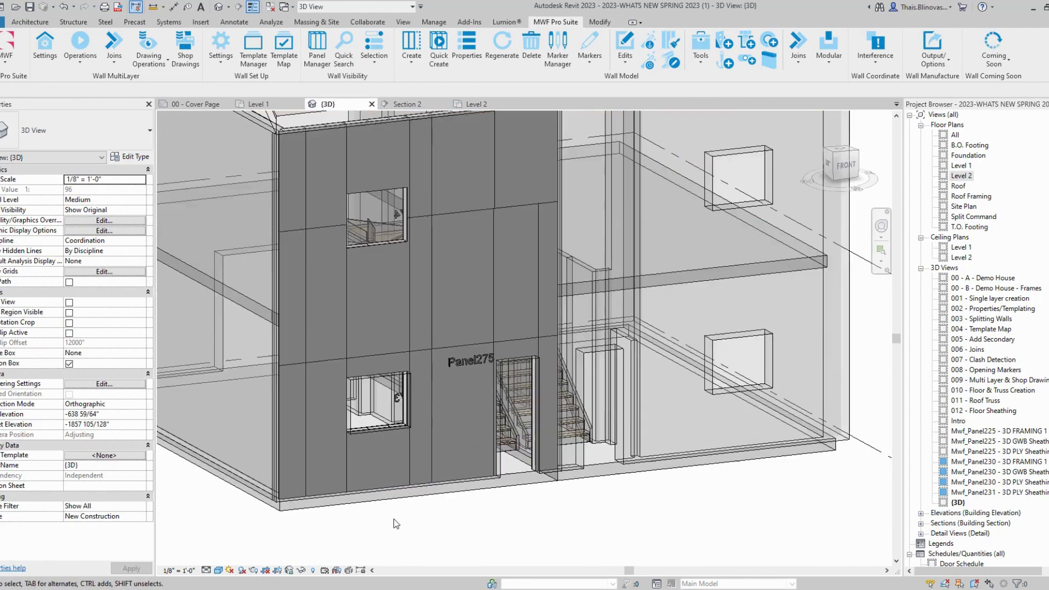
middle_click_drag(440, 496, 389, 495, "shift")
middle_click_drag(365, 304, 486, 337)
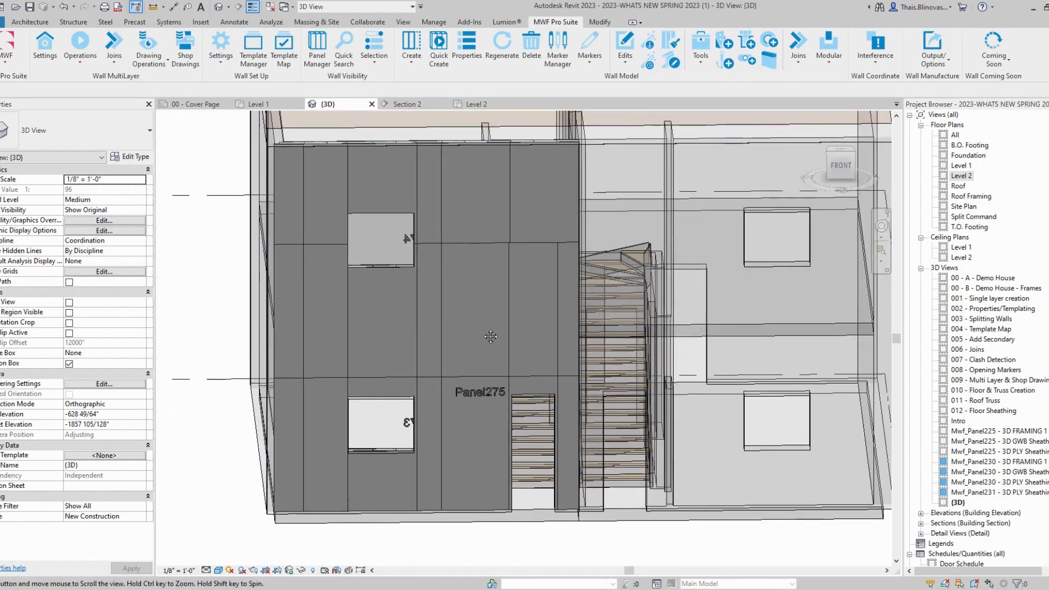
left_click(842, 165)
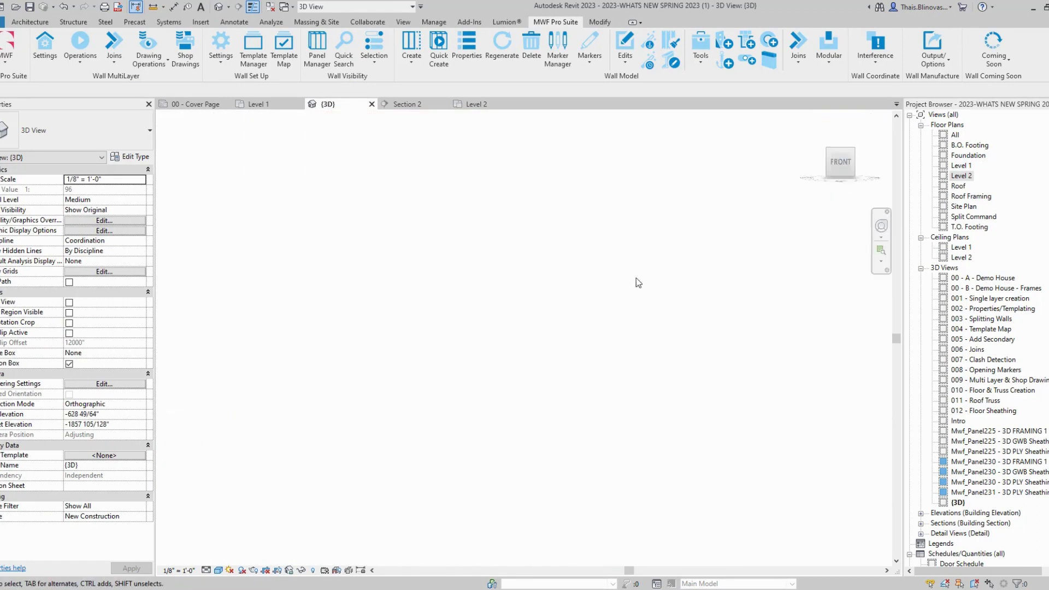
scroll(499, 376, "up", 5)
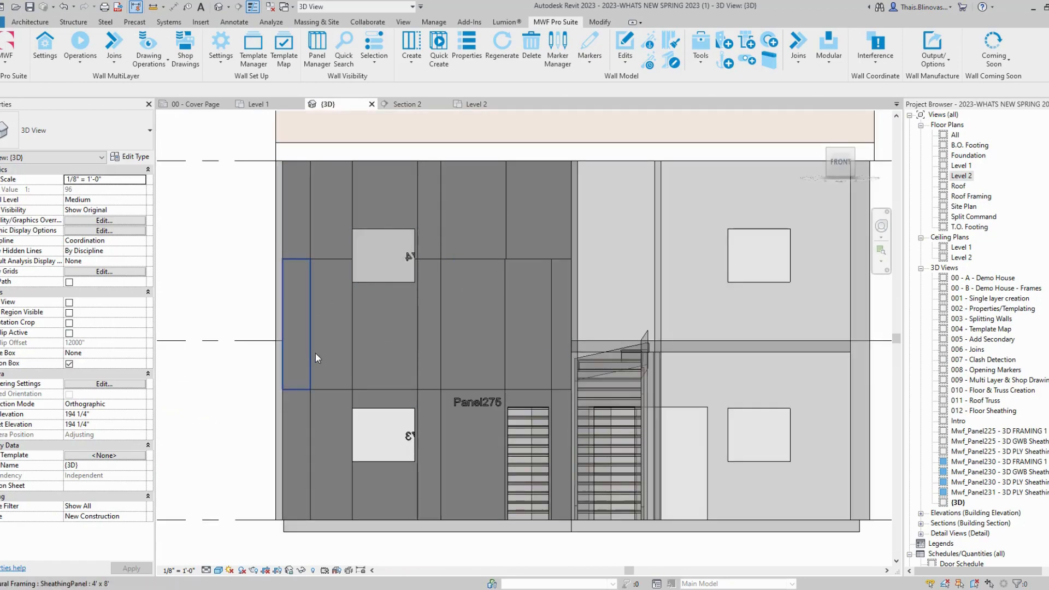
left_click(354, 332)
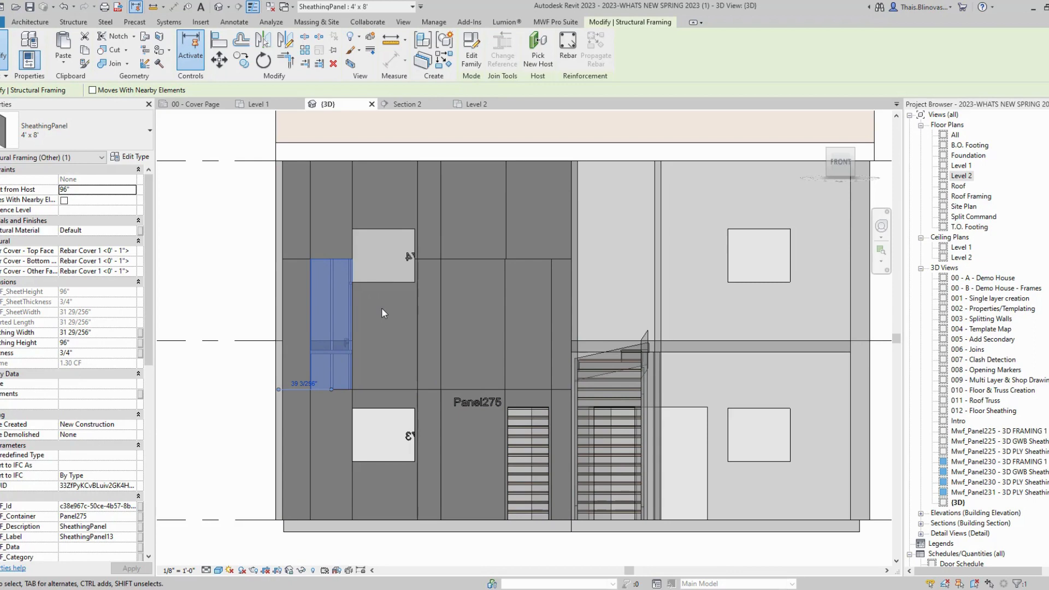
Step: Select all 29 visible sheathing panels, temporarily hide them, and zoom out to the studs
left_click(438, 342)
right_click(439, 342)
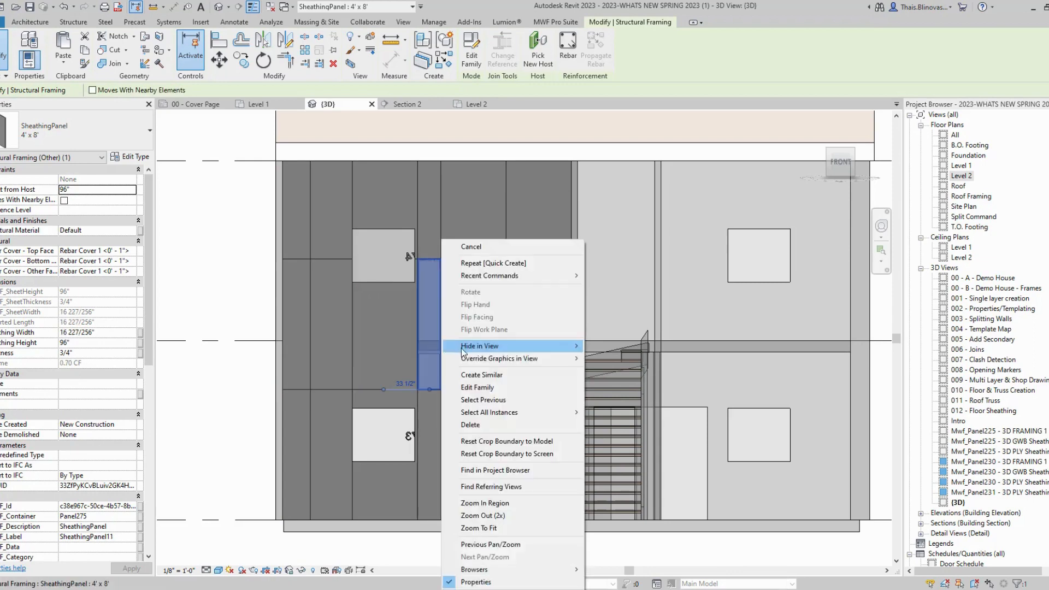
mouse_move(546, 413)
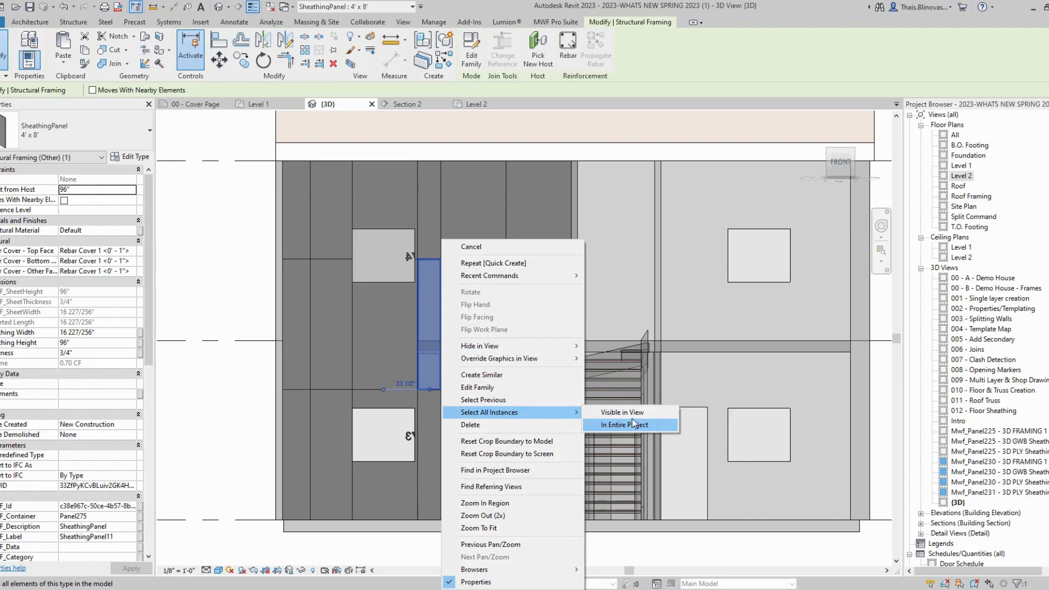
left_click(634, 415)
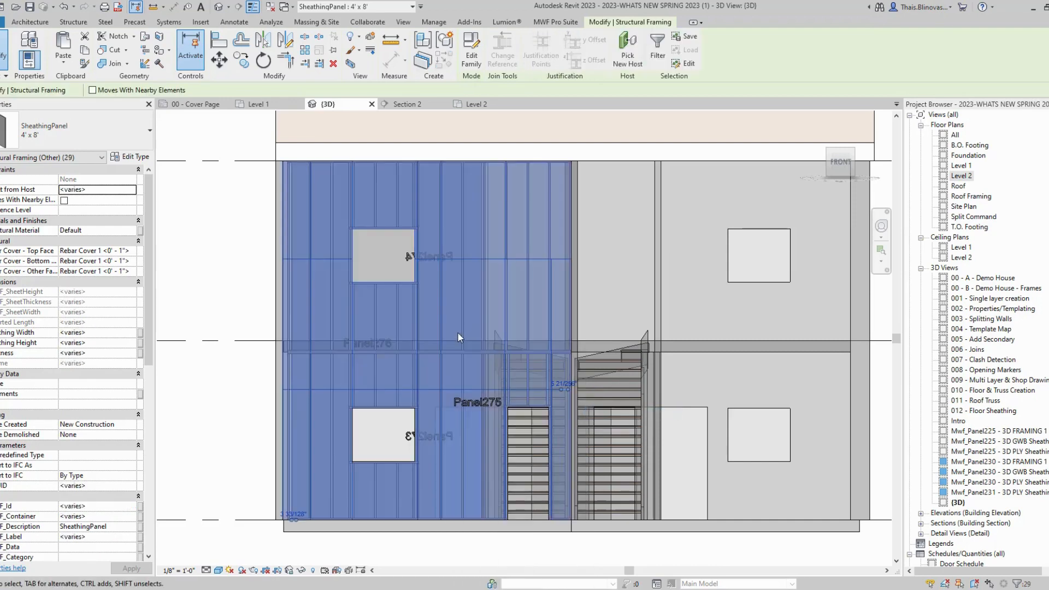
key("h")
key("h")
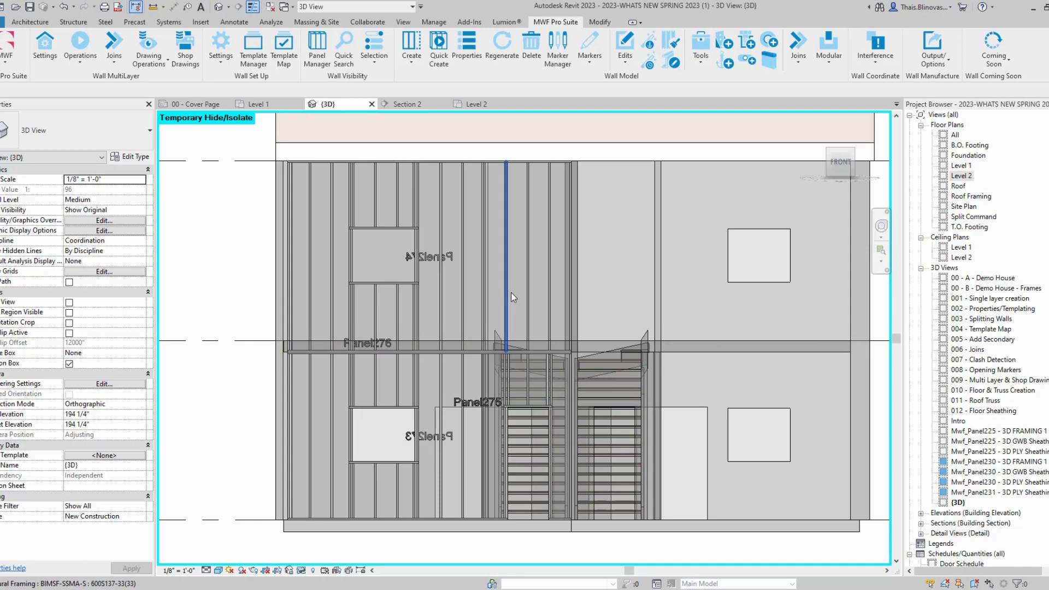
scroll(491, 422, "down", 1)
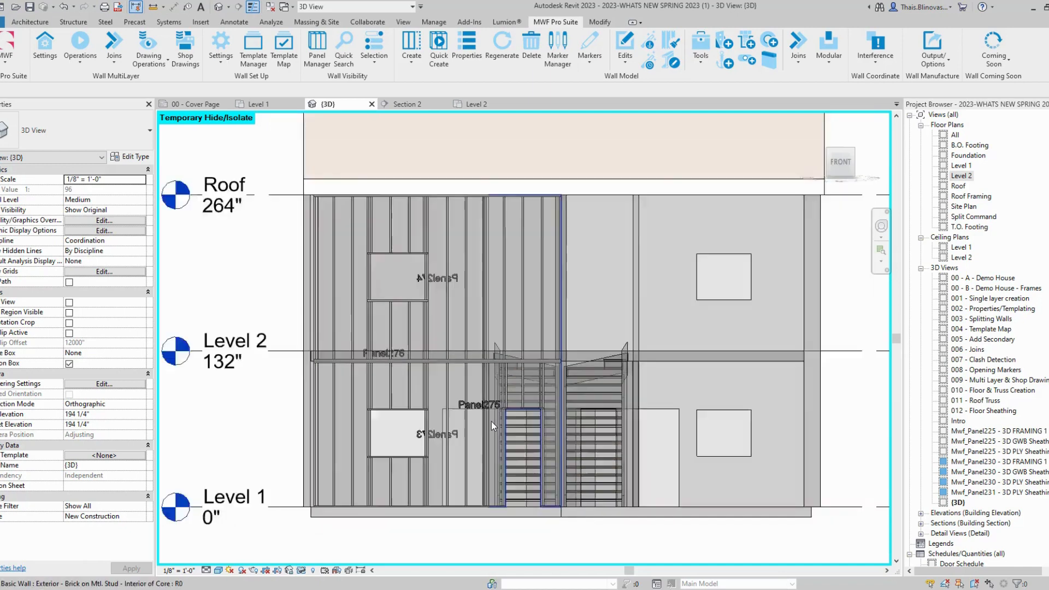
scroll(490, 421, "down", 1)
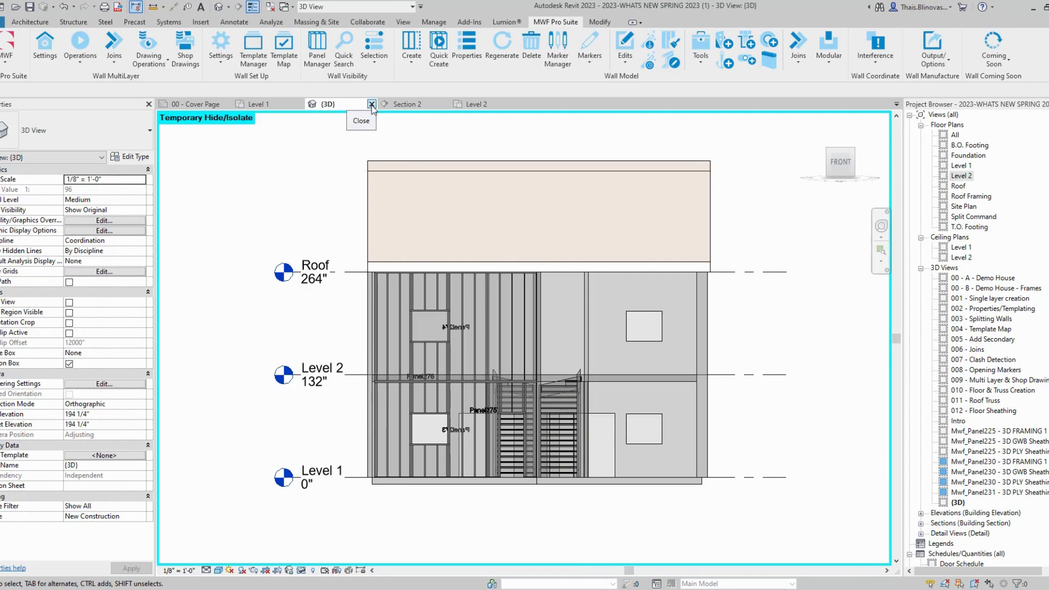
Step: Quick Create framing for the bottom-right exterior wall on Level 1, producing Panel277
left_click(275, 106)
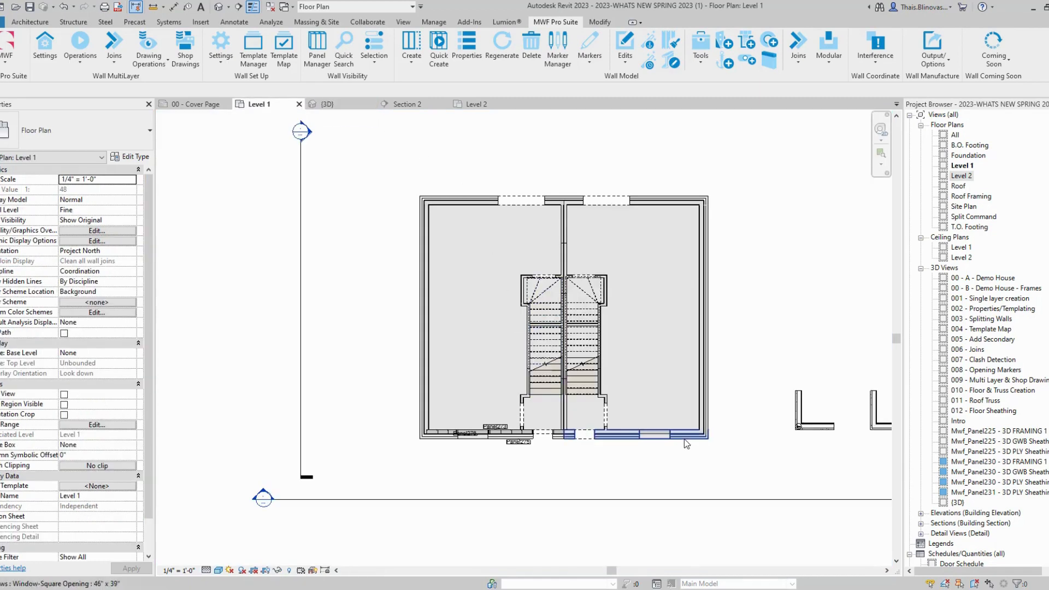
scroll(684, 438, "up", 2)
left_click(593, 433)
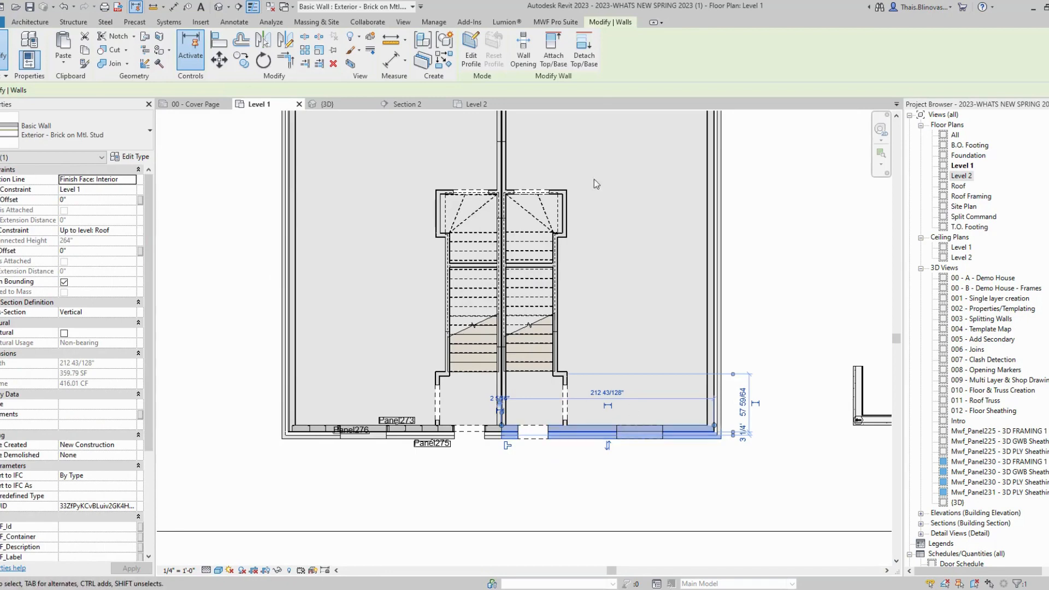
left_click(555, 22)
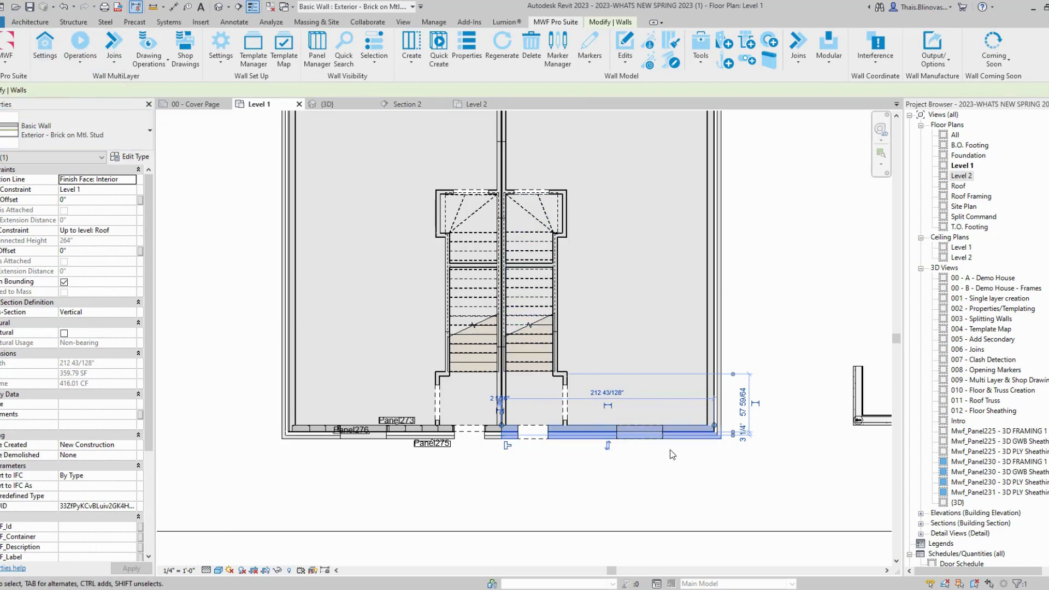
left_click(81, 52)
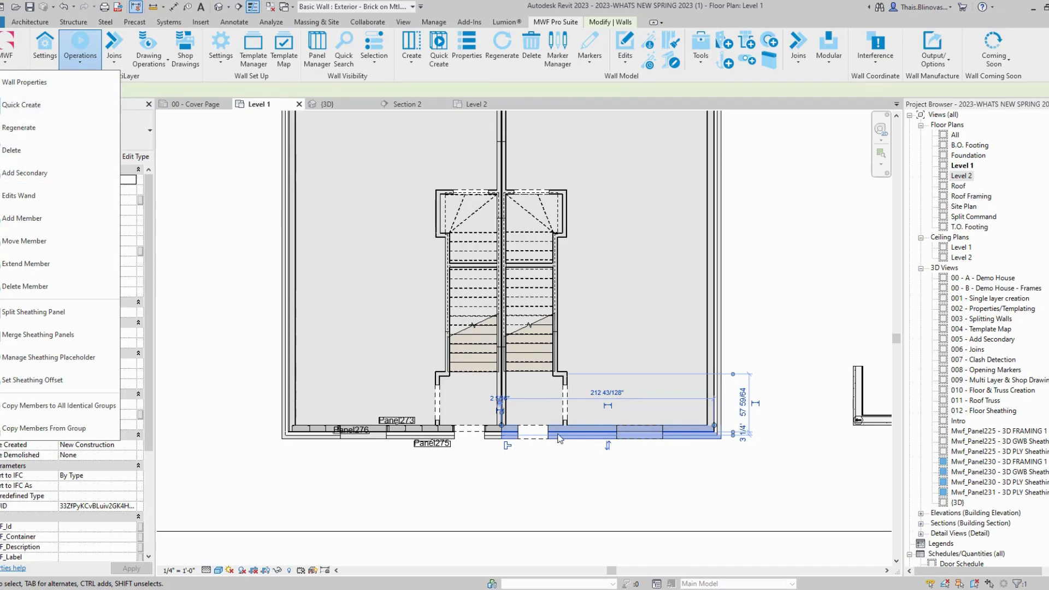
left_click(96, 105)
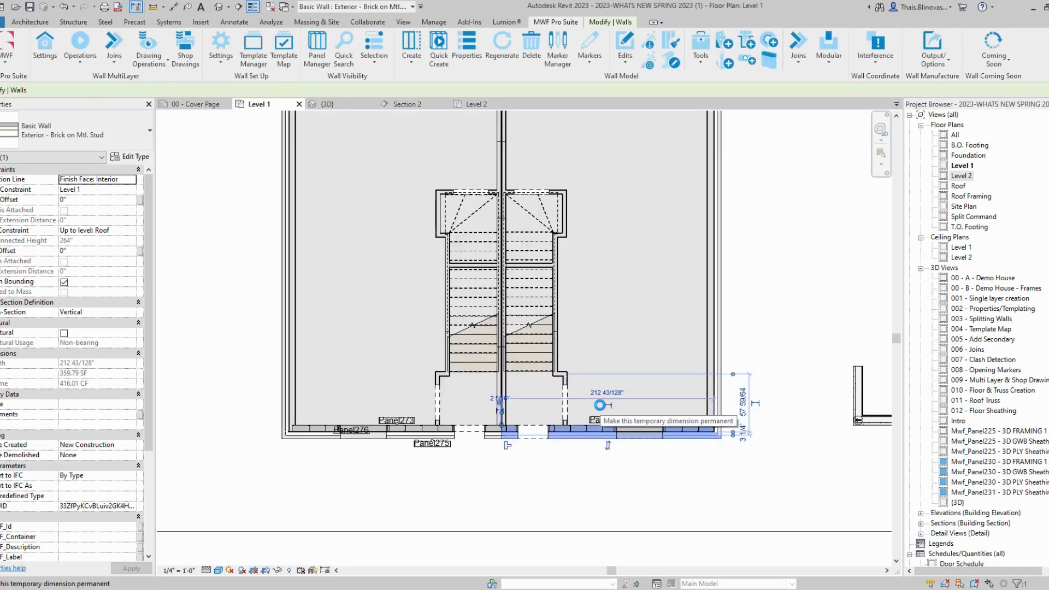
left_click(604, 475)
scroll(441, 458, "up", 2)
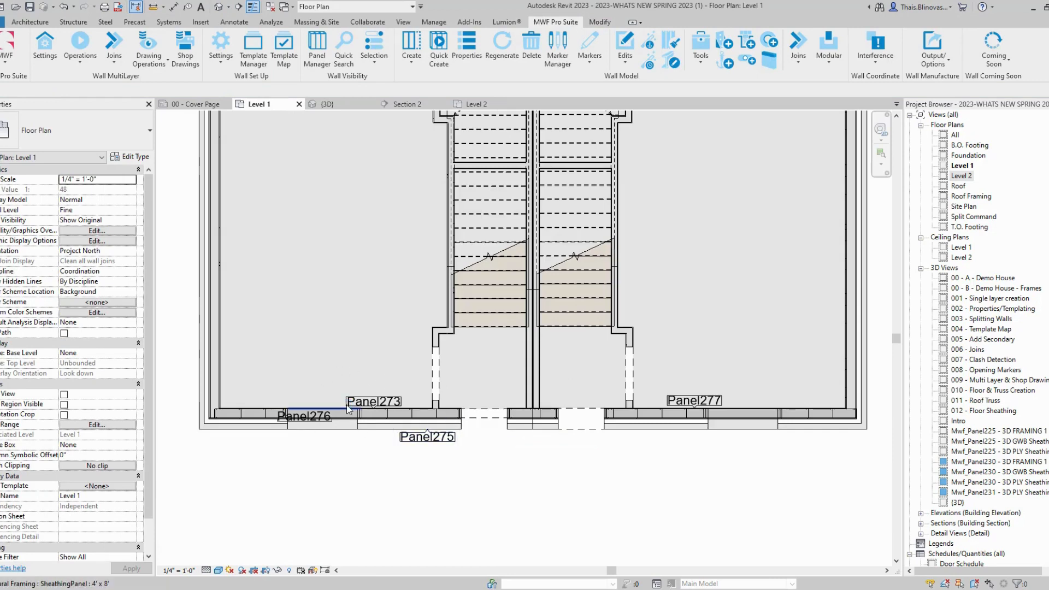
Step: Pan the Level 1 plan to the section marker and open Section 2, zoomed on Panel275
scroll(830, 420, "up", 2)
middle_click_drag(794, 439, 757, 431)
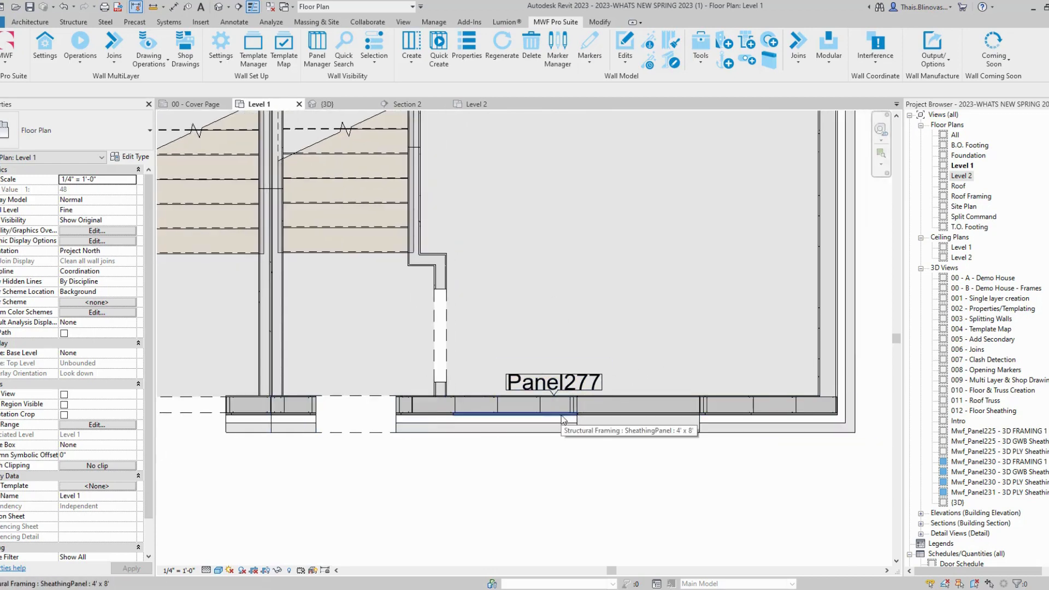
scroll(589, 370, "down", 5)
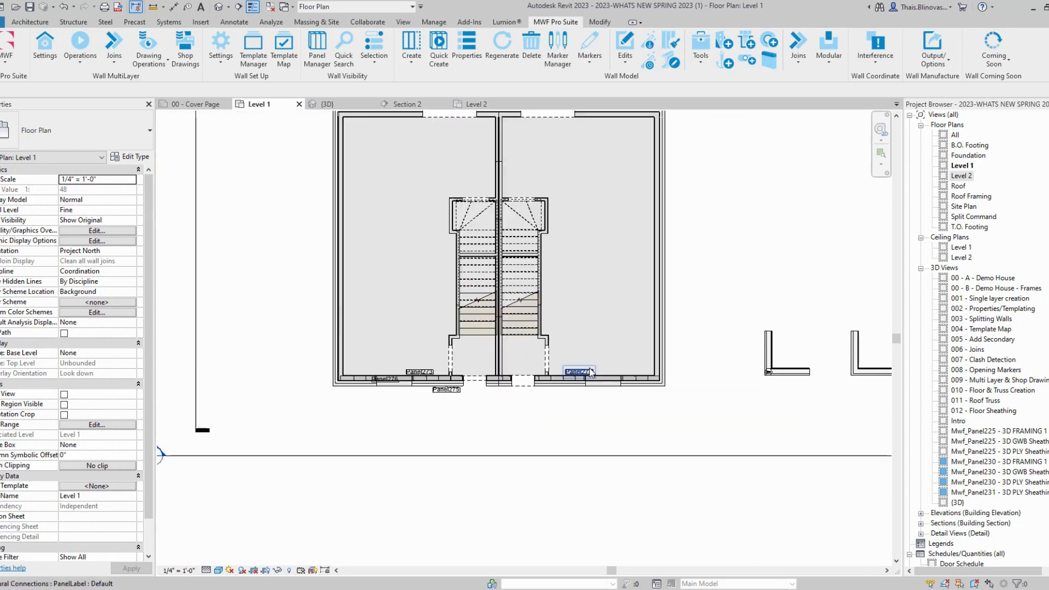
middle_click_drag(375, 410, 498, 423)
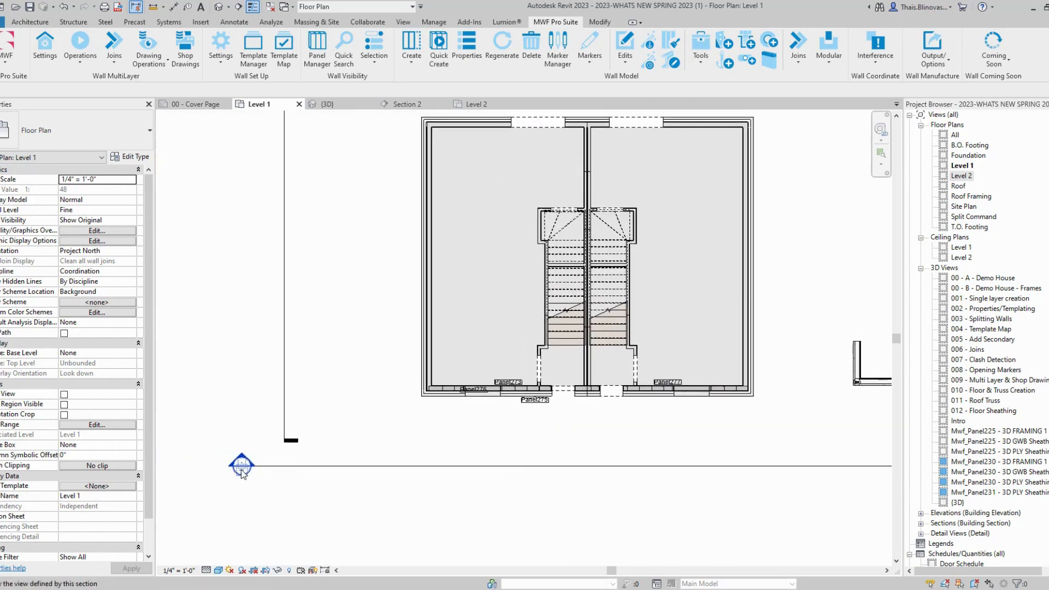
double_click(241, 469)
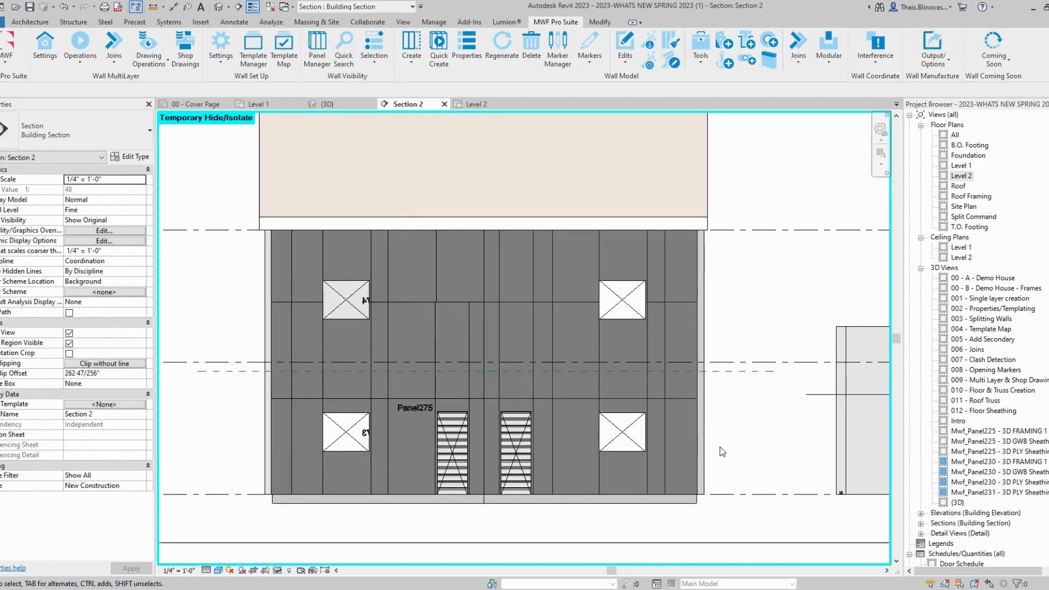
scroll(731, 456, "up", 1)
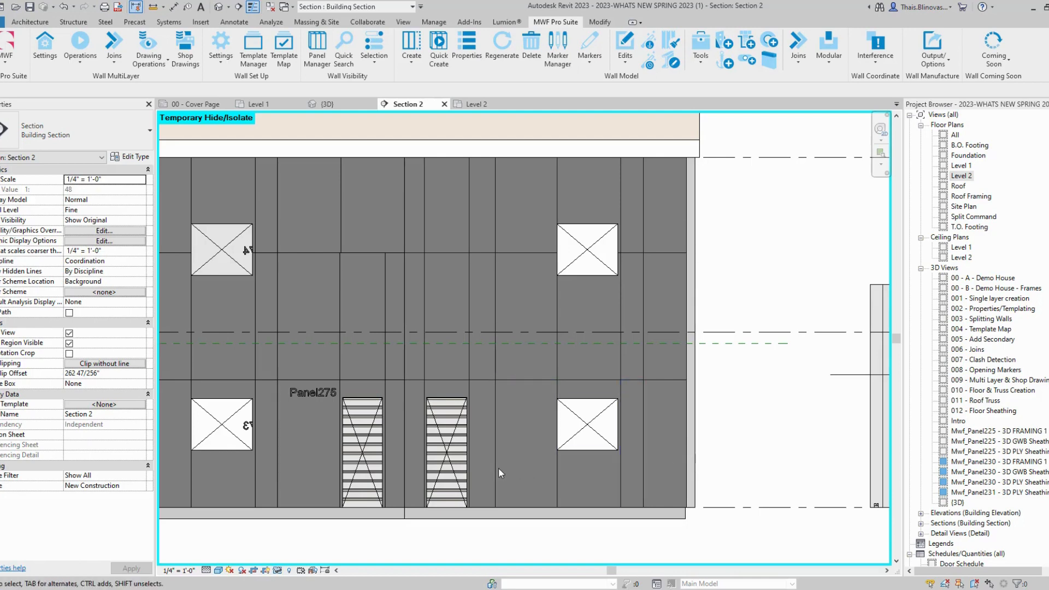
Step: Split the sheathing panel beside the lower-right window into upper and lower pieces
left_click(556, 489)
scroll(565, 522, "up", 2)
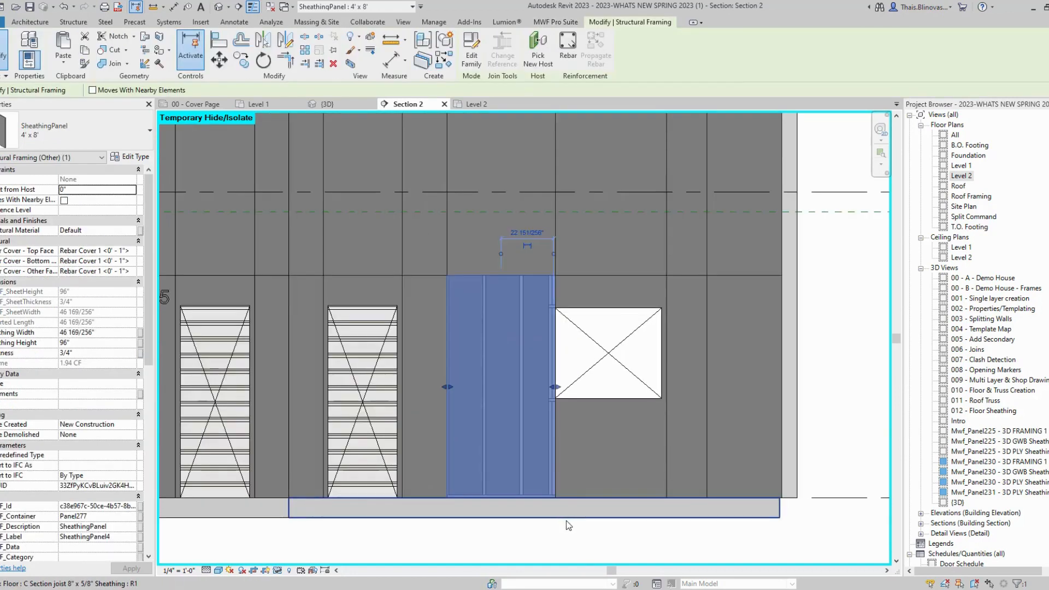
left_click(555, 22)
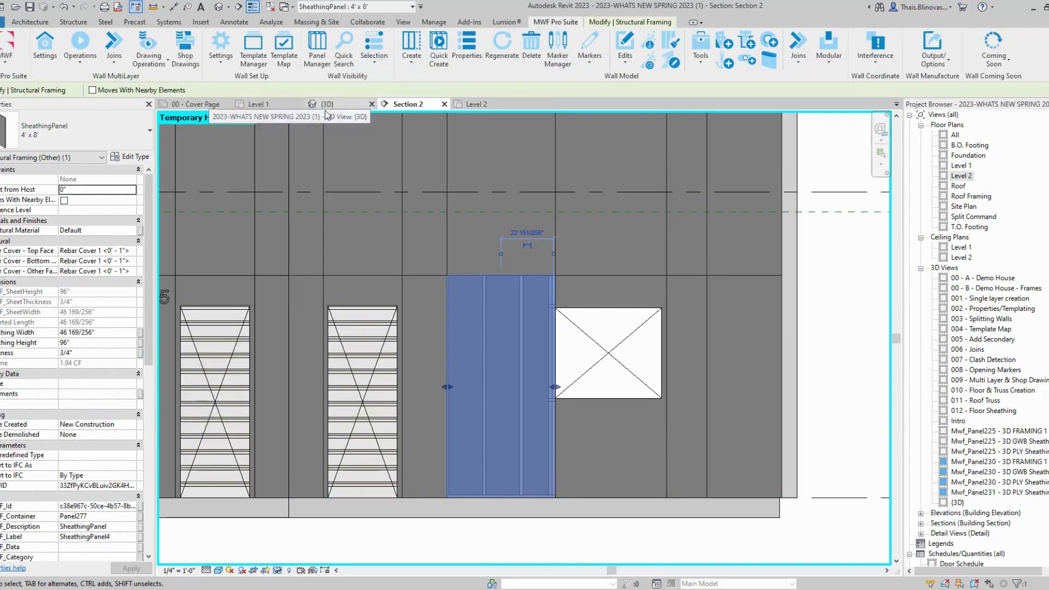
left_click(75, 55)
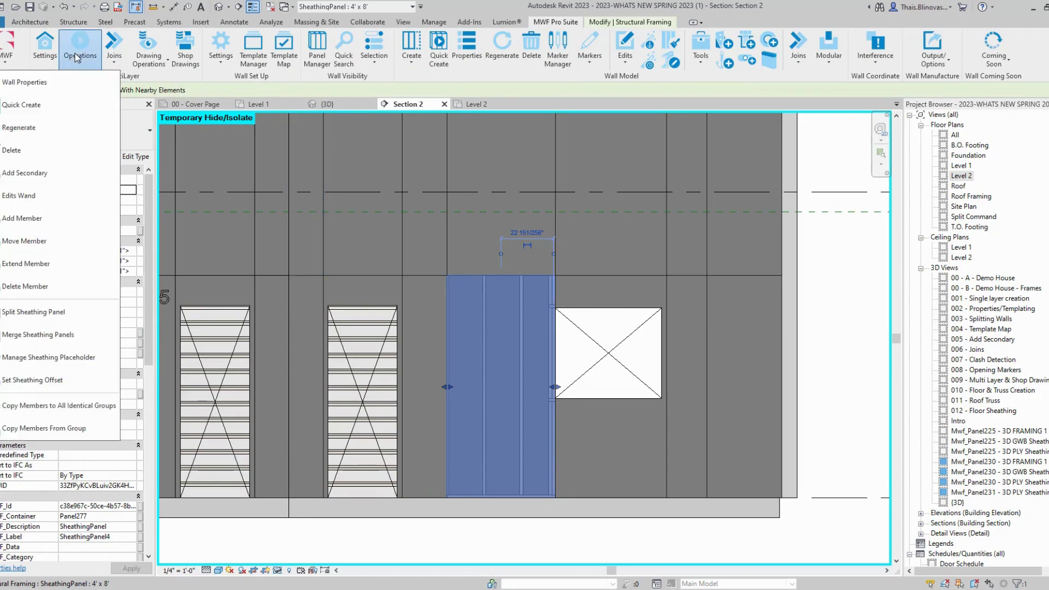
left_click(73, 316)
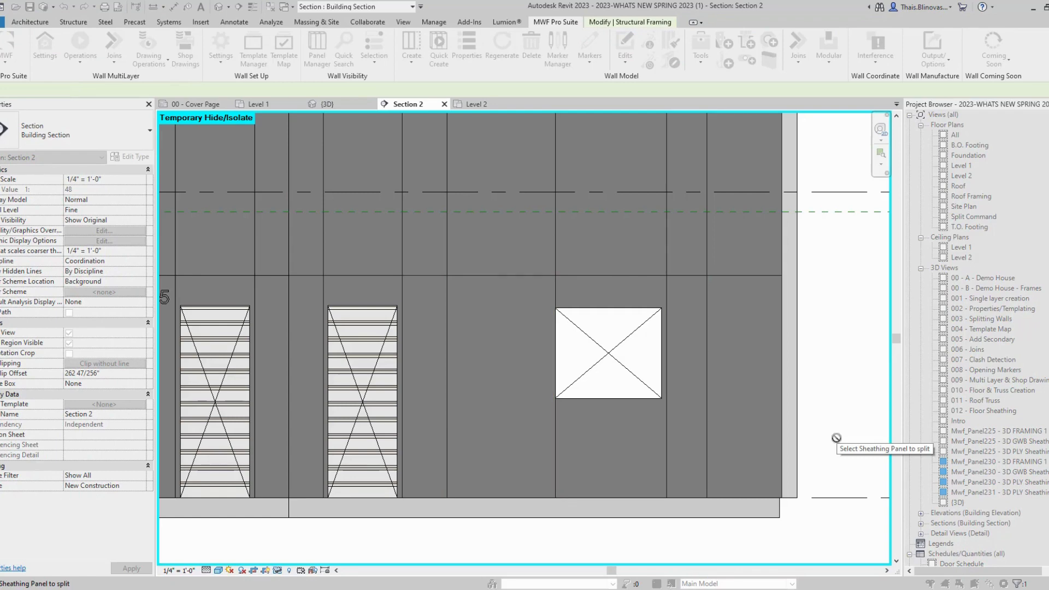
left_click(451, 404)
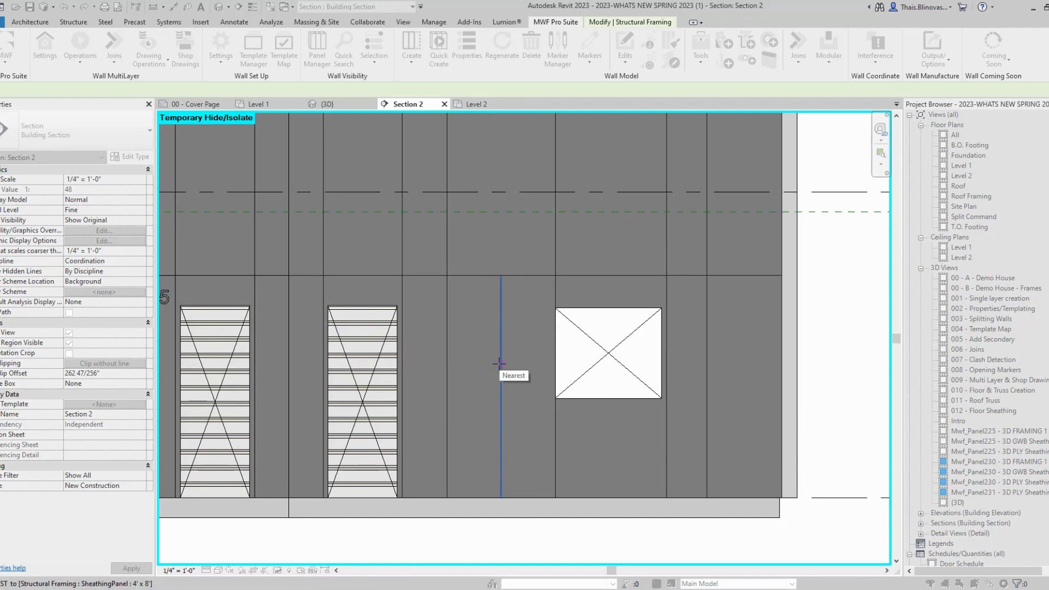
left_click(489, 455)
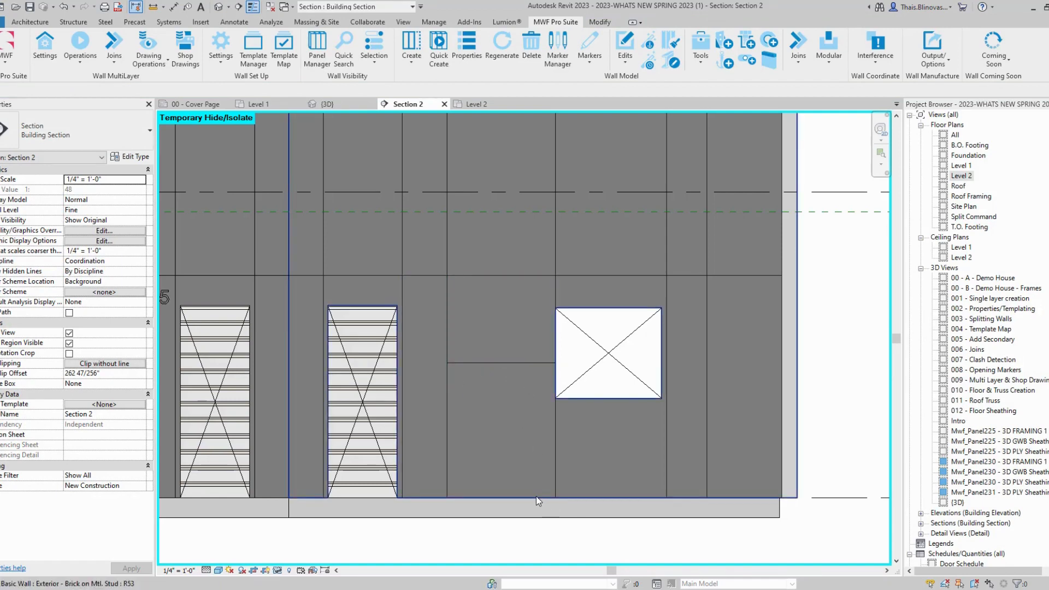
Step: Run the Edits Wand on both split sheathing pieces and save the panel edits
left_click(542, 276)
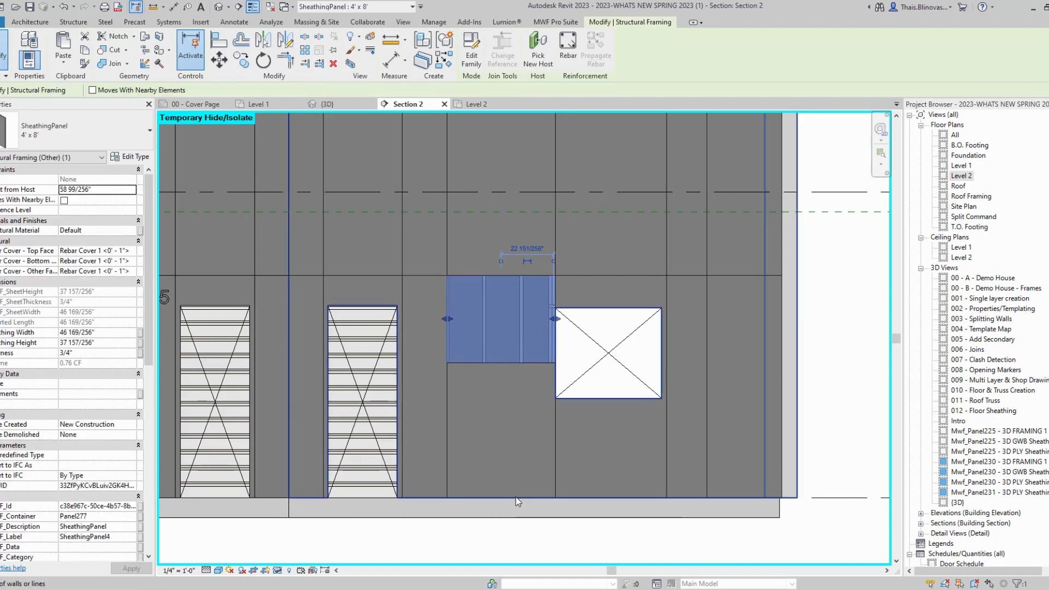
left_click(554, 464)
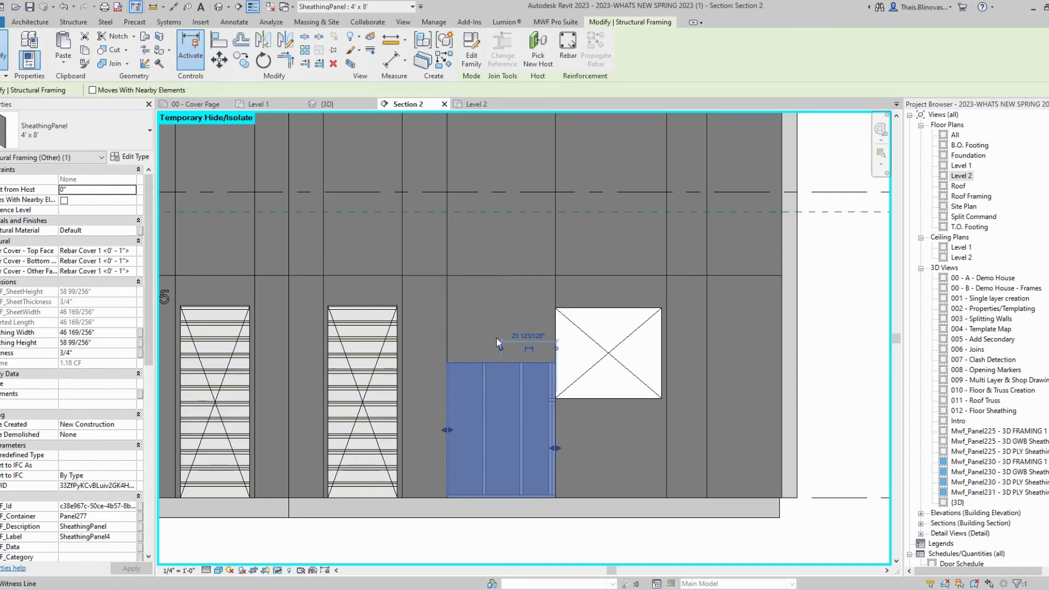
left_click(554, 22)
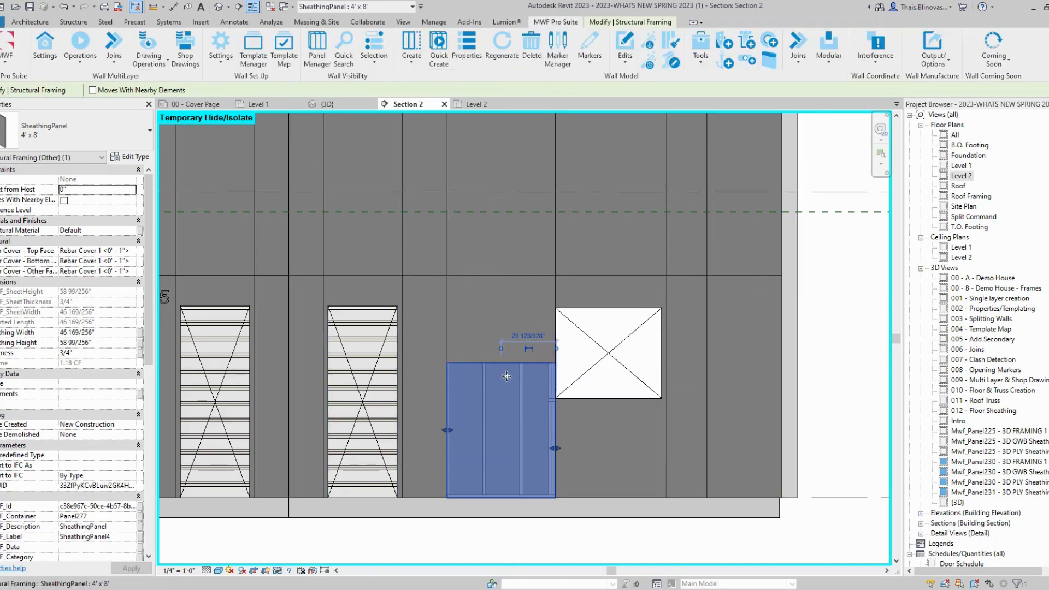
left_click(77, 55)
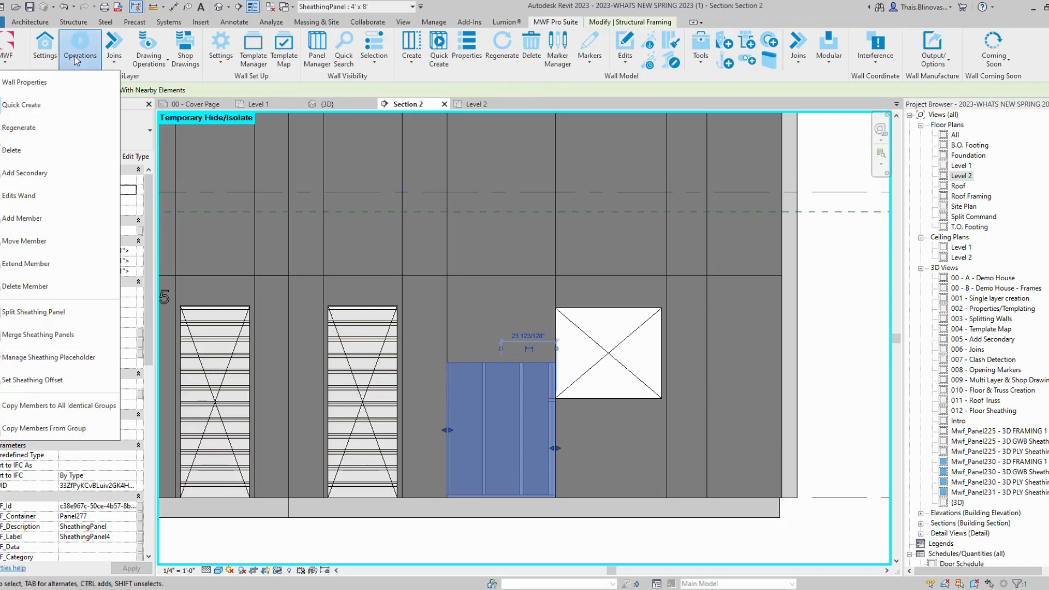
left_click(46, 199)
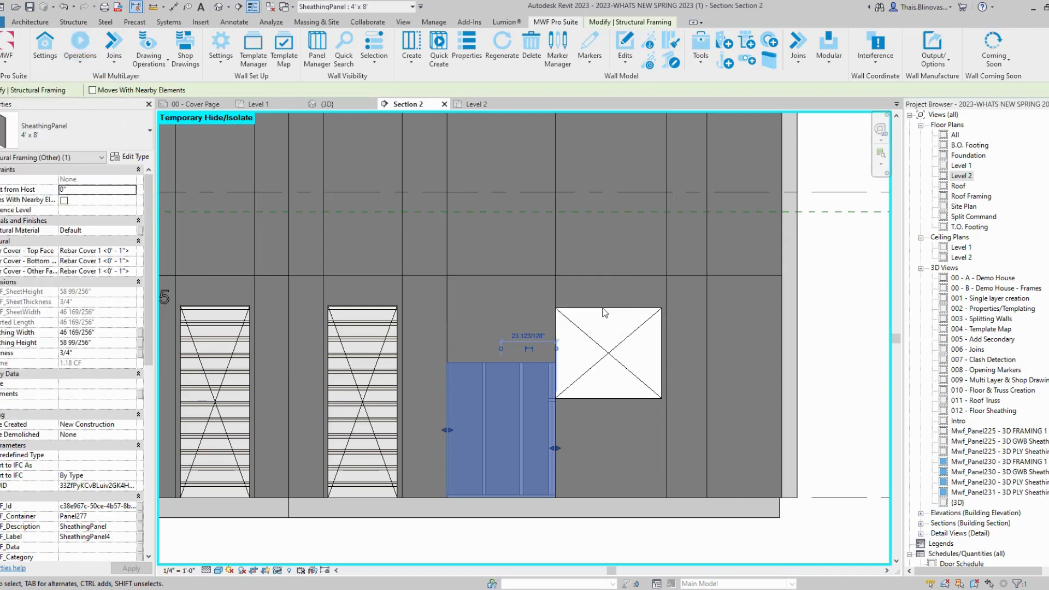
left_click(518, 343)
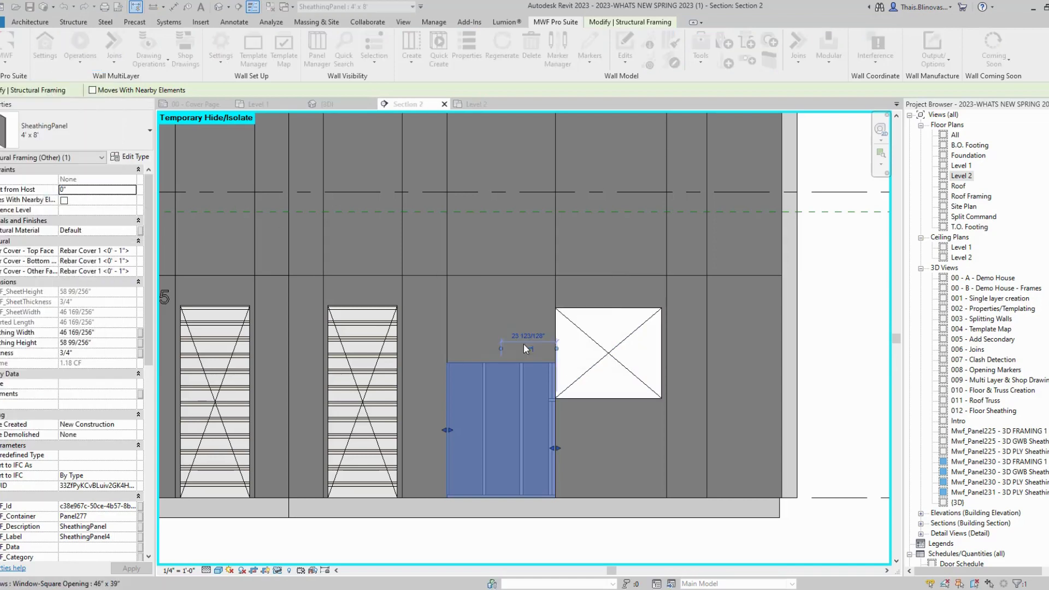
left_click(556, 323)
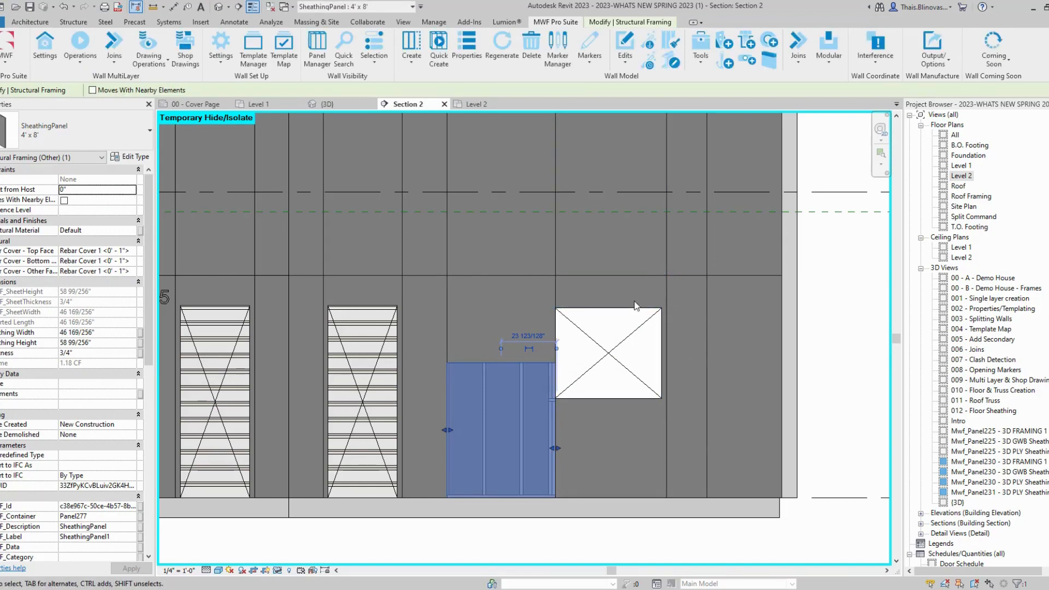
Step: Select the window sheathing void and crossing-select all layers of the right-hand wall panels
left_click(651, 276)
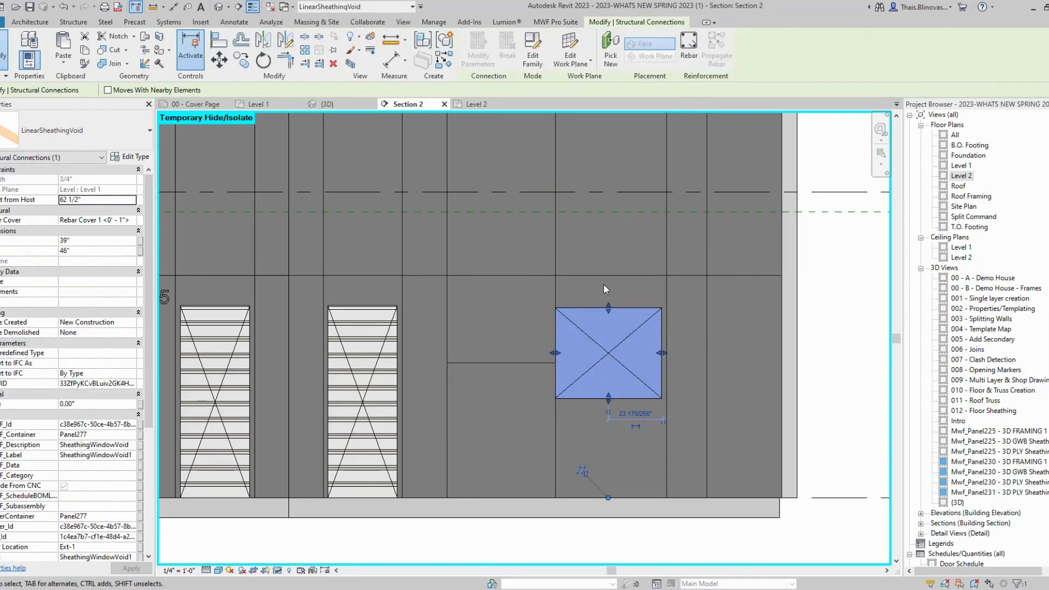
scroll(555, 428, "down", 2)
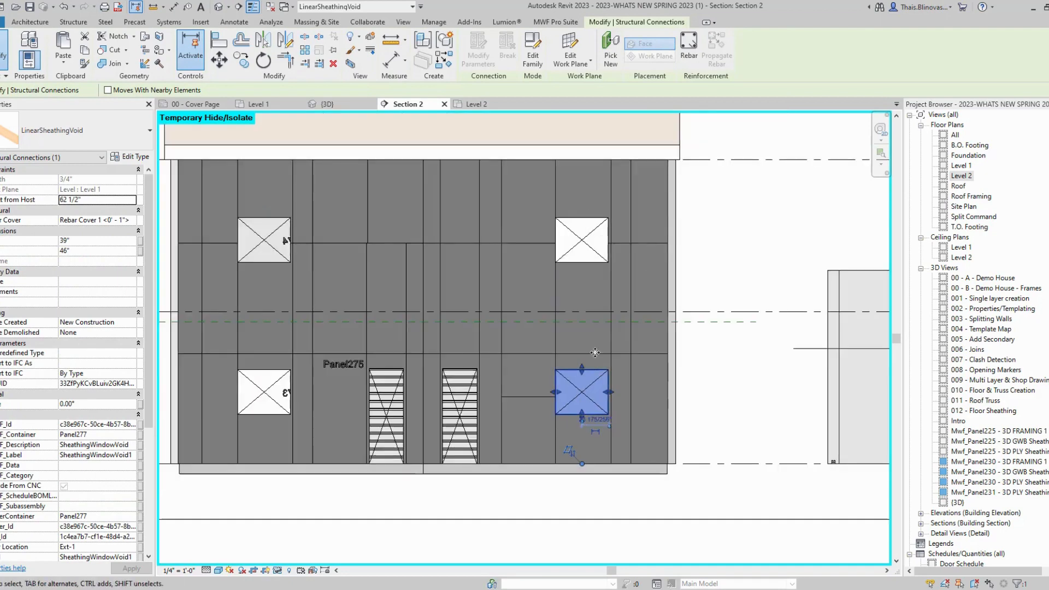
scroll(590, 361, "up", 1)
left_click_drag(745, 223, 631, 277)
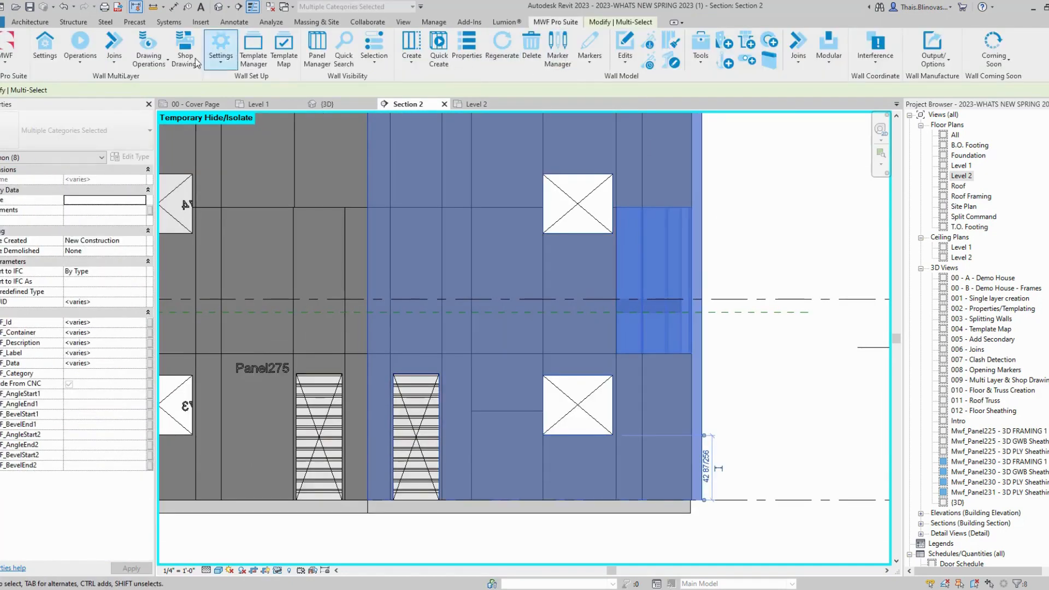
Step: Regenerate structural, secondary, sheathing and sheathing nail line layers, then deselect and view the whole elevation
left_click(502, 44)
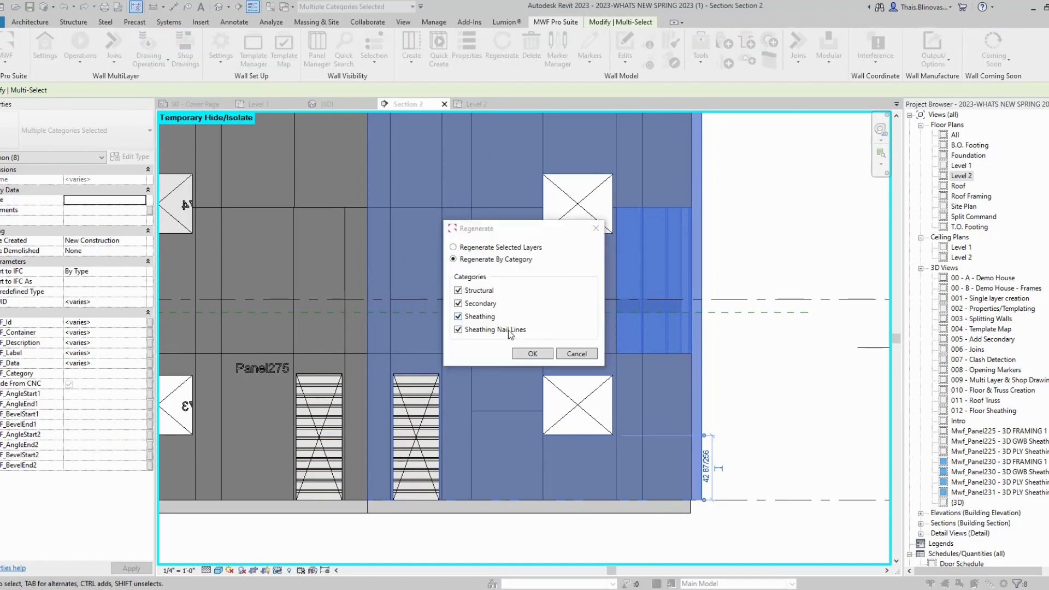
left_click(523, 352)
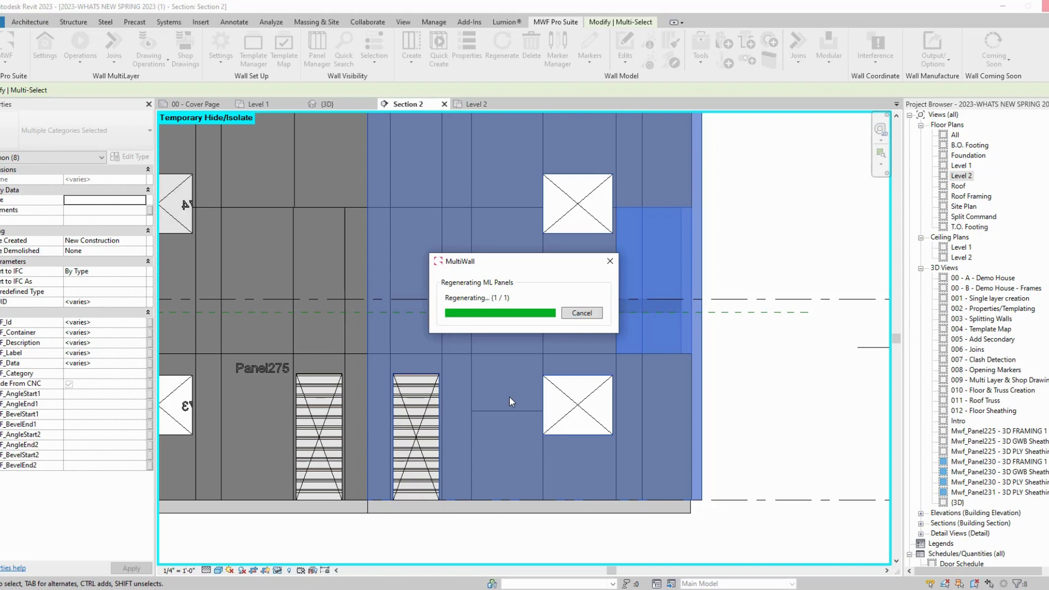
left_click(779, 392)
scroll(778, 393, "down", 3)
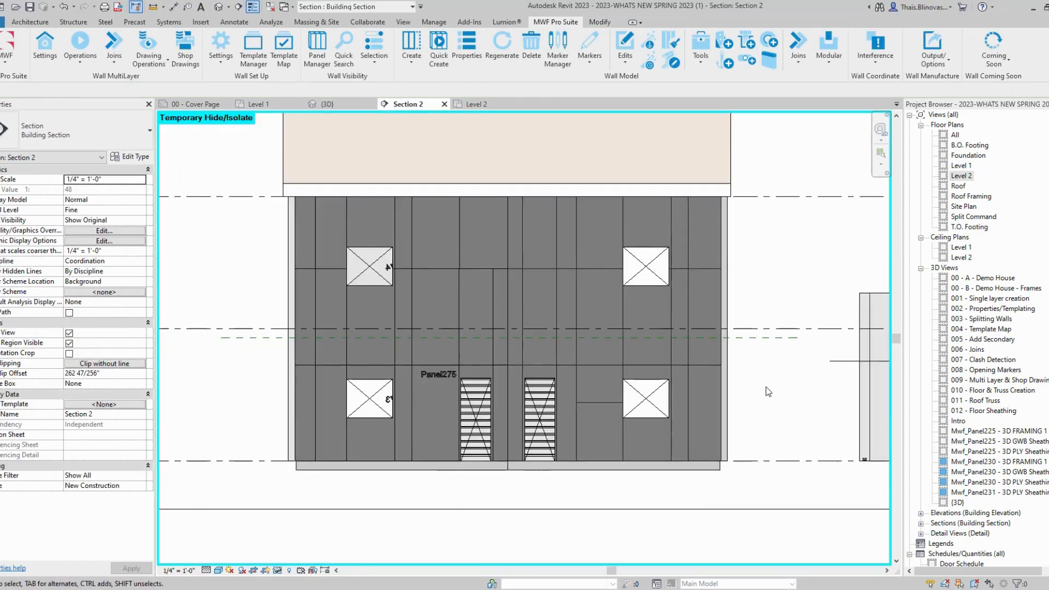
middle_click_drag(779, 393, 759, 429)
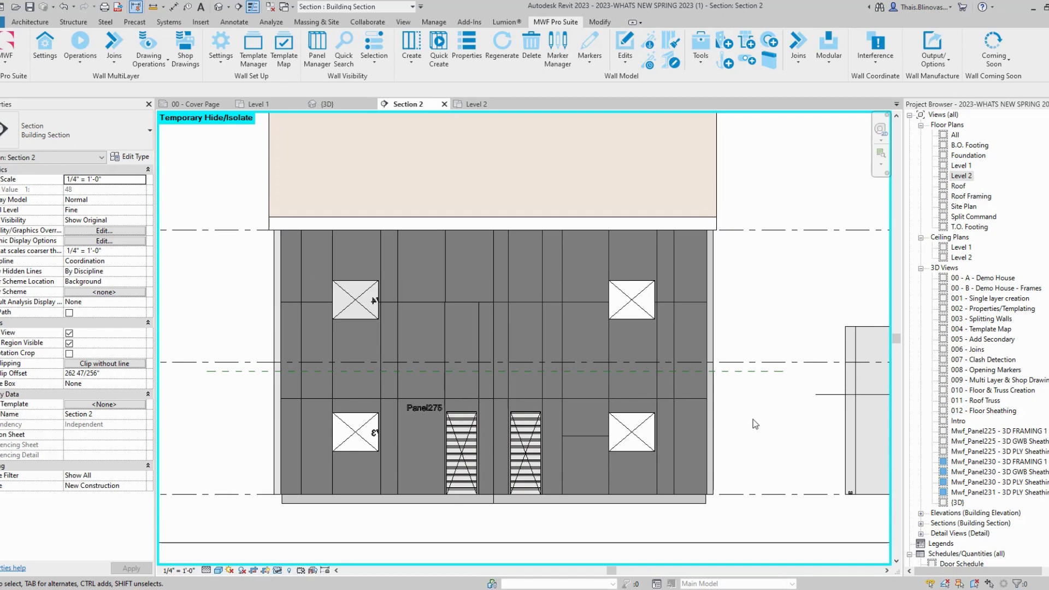
Step: Go via the Level 2 plan to the Level 1 plan and select the Panel277 exterior wall
left_click(487, 107)
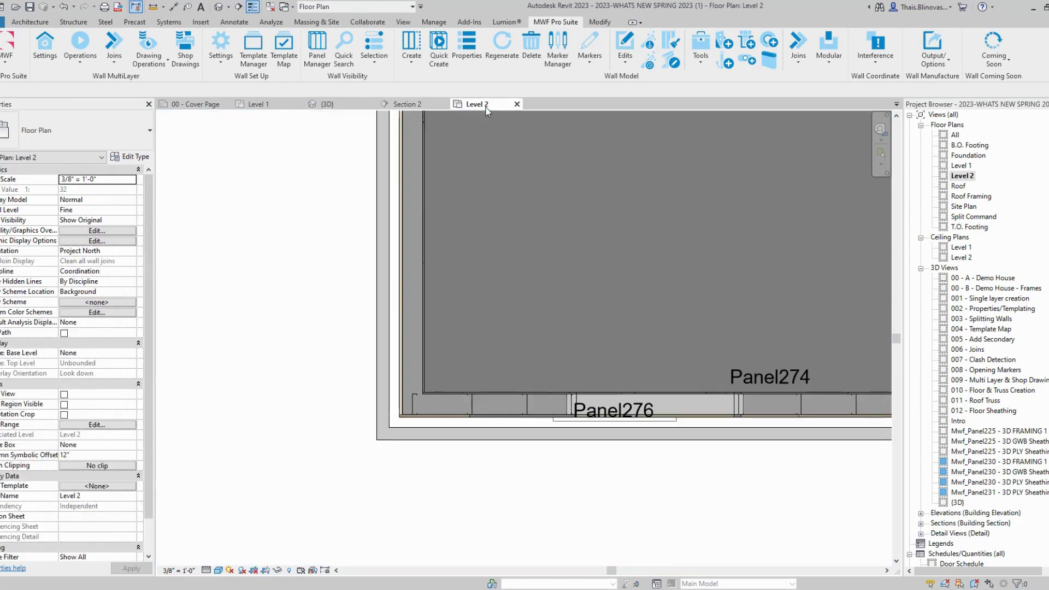
scroll(253, 359, "down", 5)
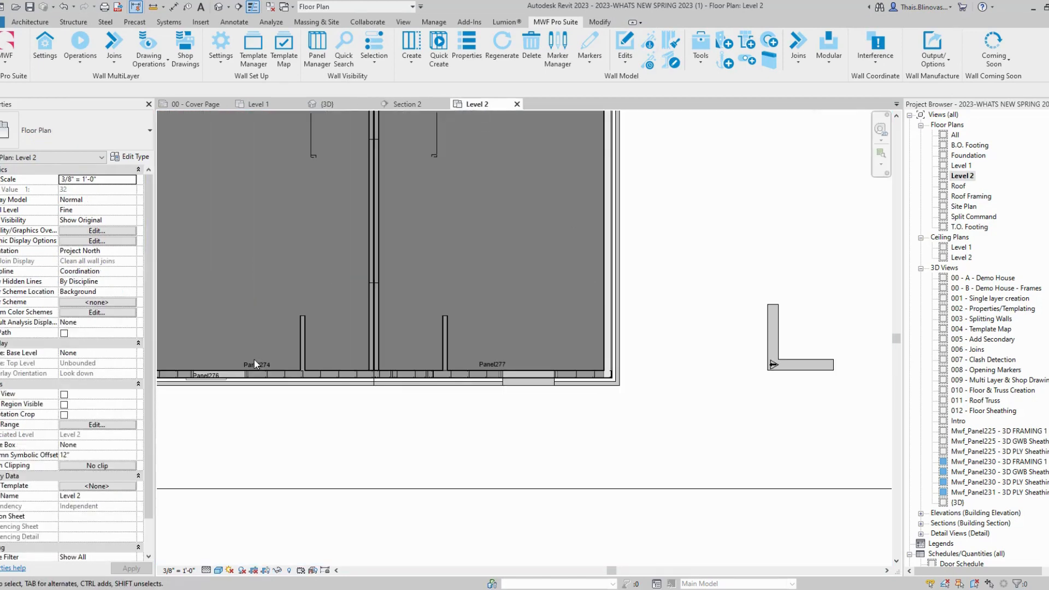
left_click(256, 103)
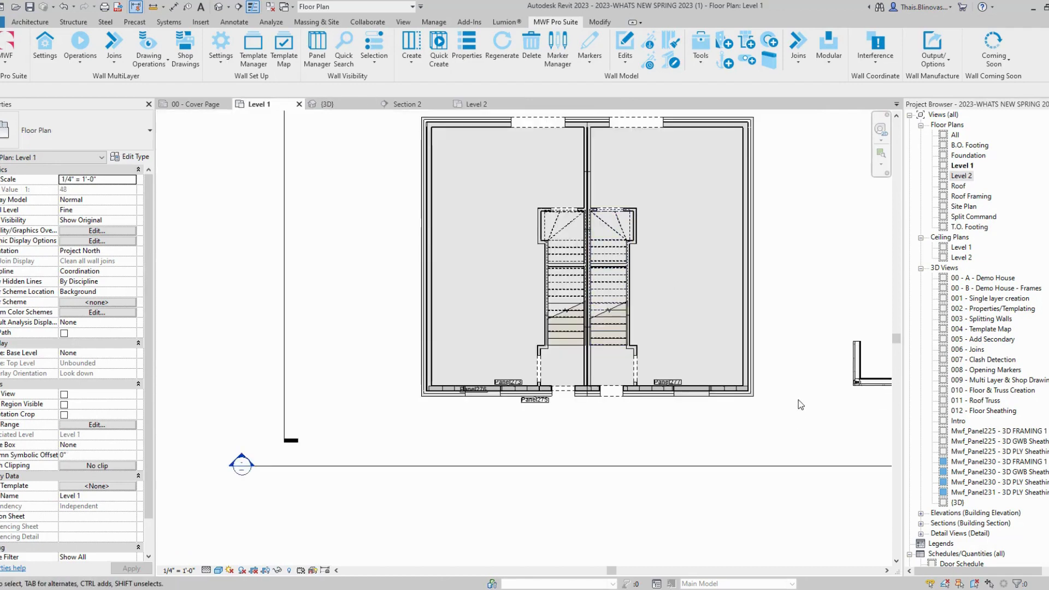
scroll(640, 396, "up", 5)
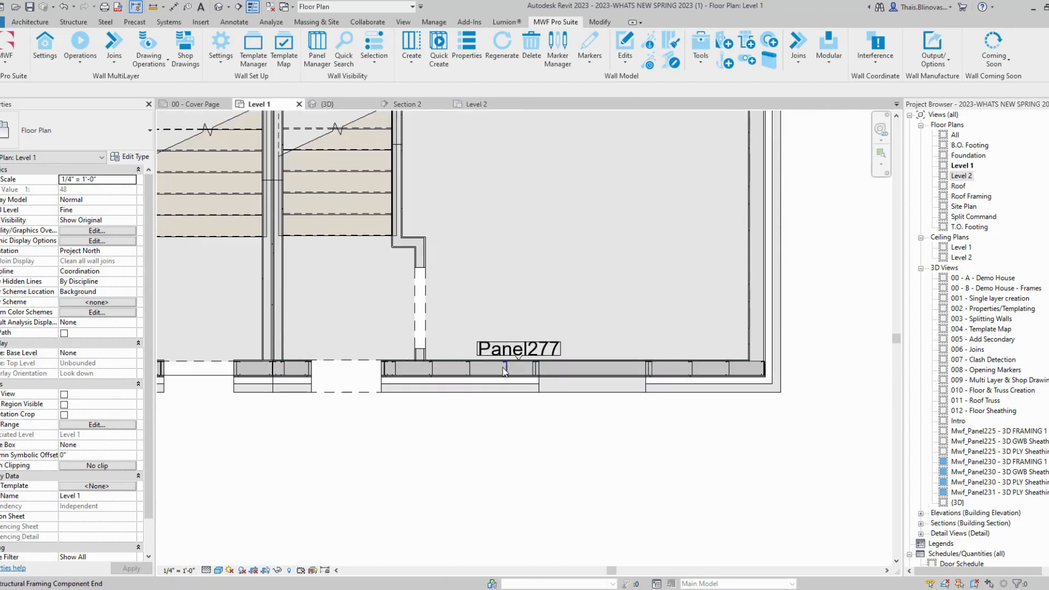
left_click(503, 368)
left_click(489, 435)
left_click(480, 393)
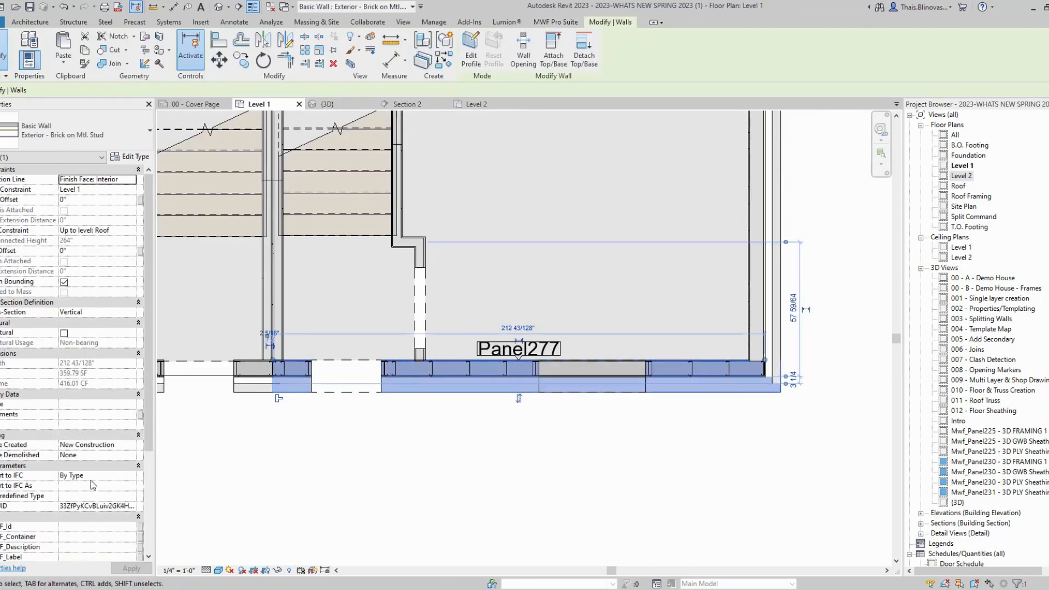
scroll(93, 485, "down", 5)
middle_click_drag(475, 435, 526, 487)
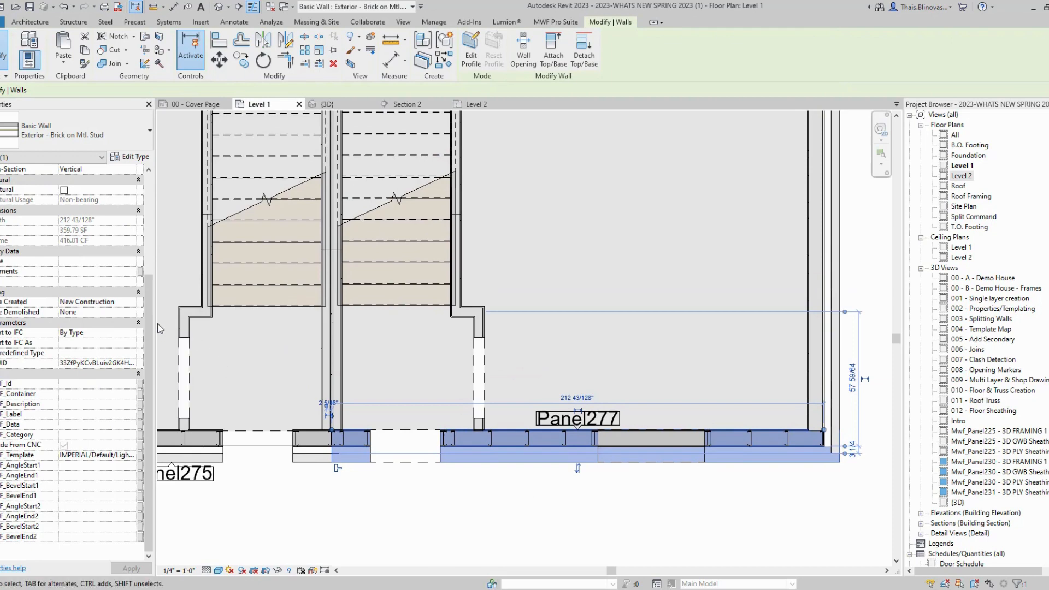
Step: Widen the Properties palette to read full values, then deselect and pan to the stairs
left_click_drag(156, 328, 196, 331)
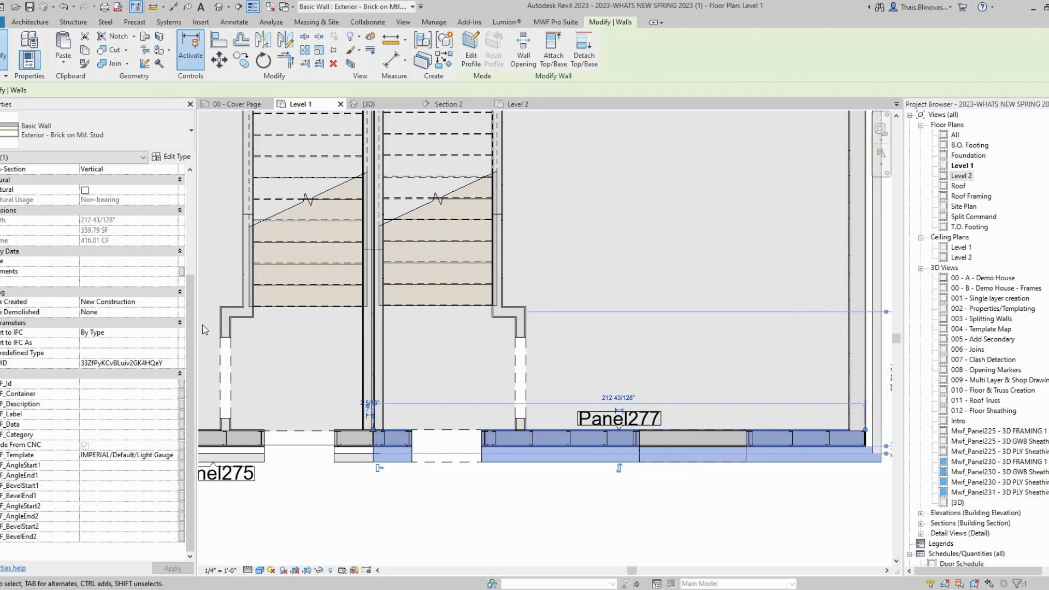
left_click_drag(197, 327, 221, 314)
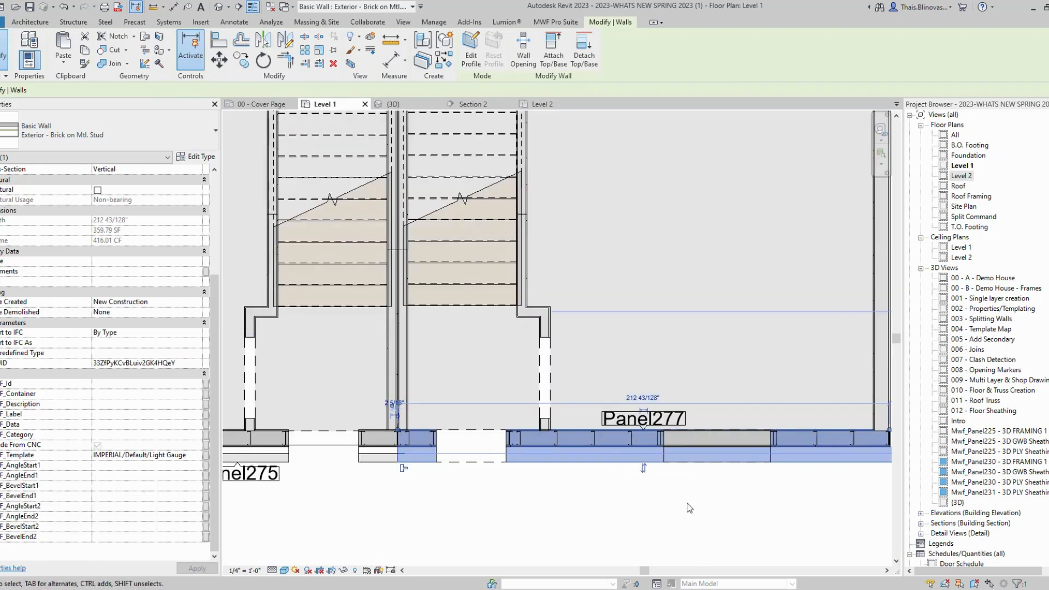
scroll(687, 503, "down", 3)
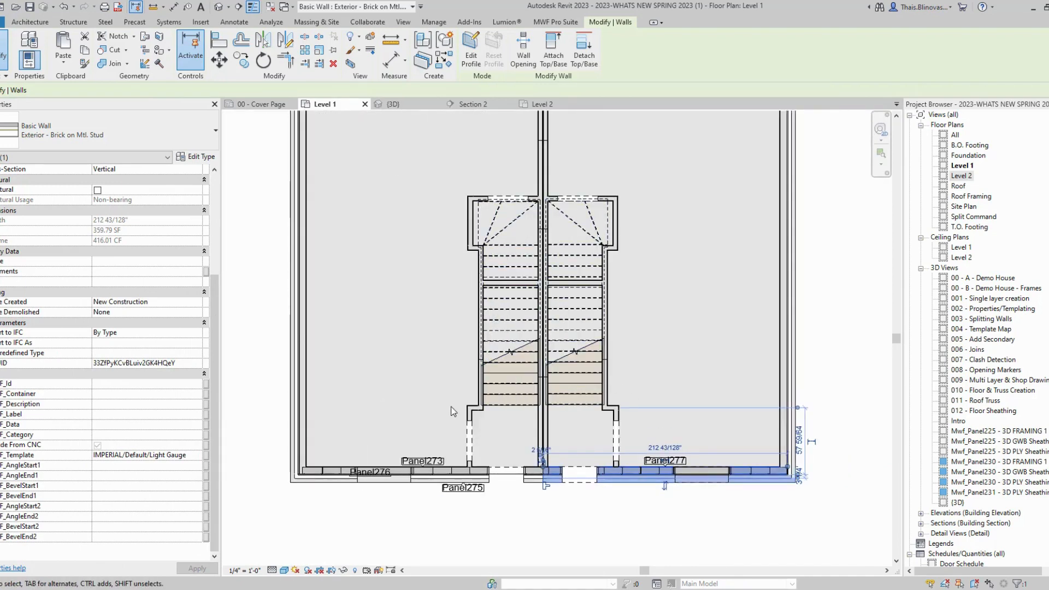
scroll(459, 376, "up", 2)
left_click(459, 375)
middle_click_drag(460, 374, 496, 502)
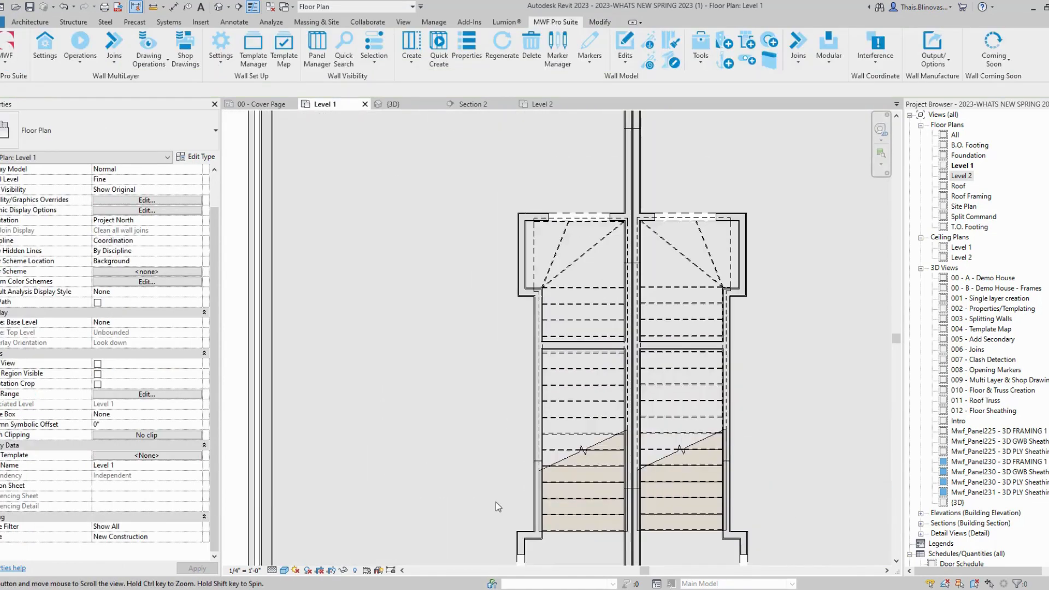
Step: Select the right exterior brick-on-metal-stud wall
left_click(514, 269)
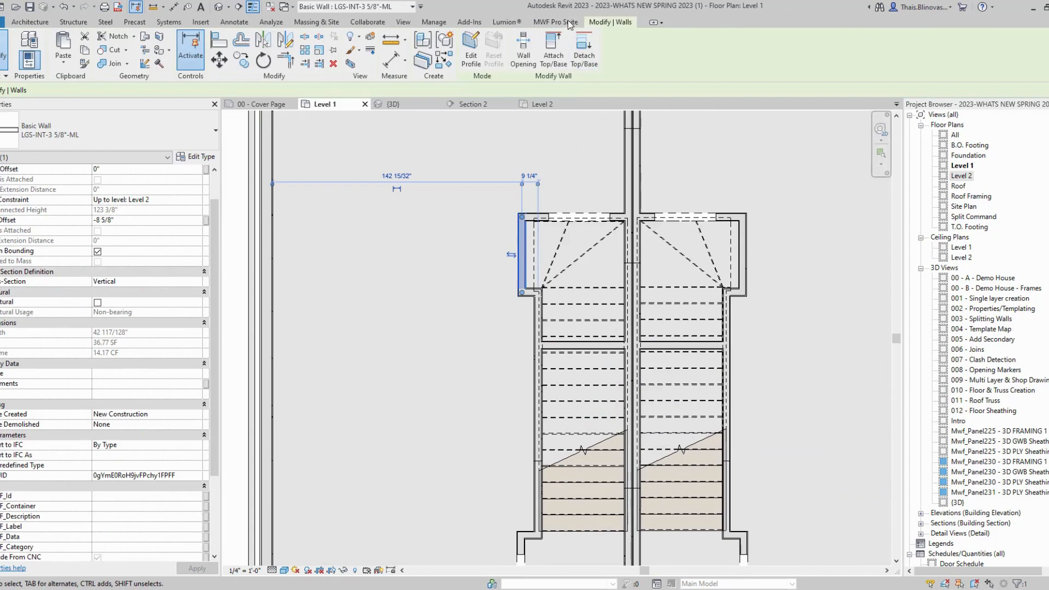
left_click(318, 335)
middle_click_drag(313, 373, 228, 257)
middle_click_drag(852, 240, 585, 319)
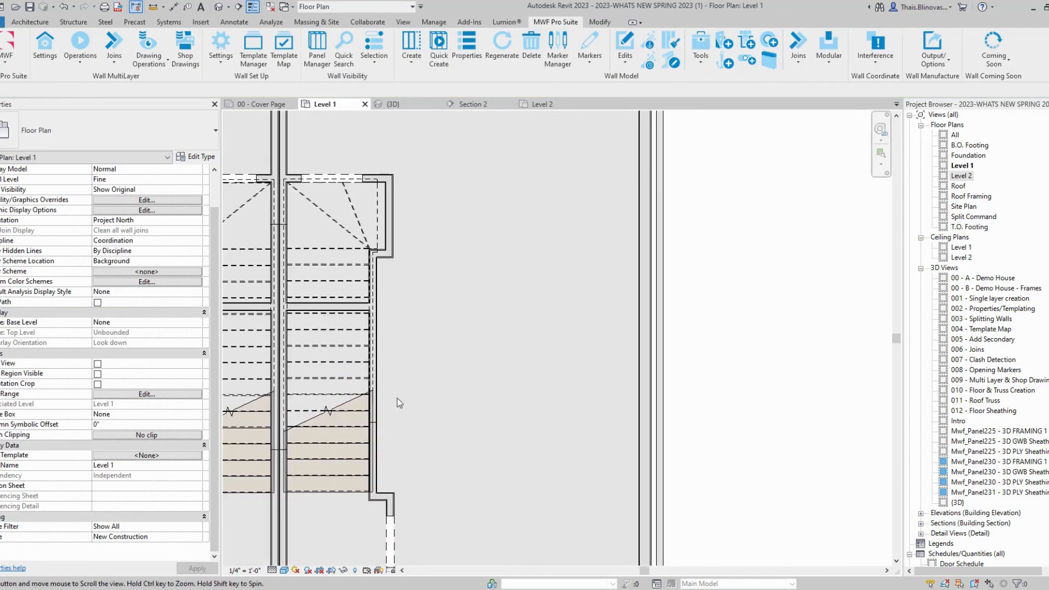
left_click(645, 324)
Step: Frame the wall as Panel278 using the Light Gauge template as the active template
left_click(556, 22)
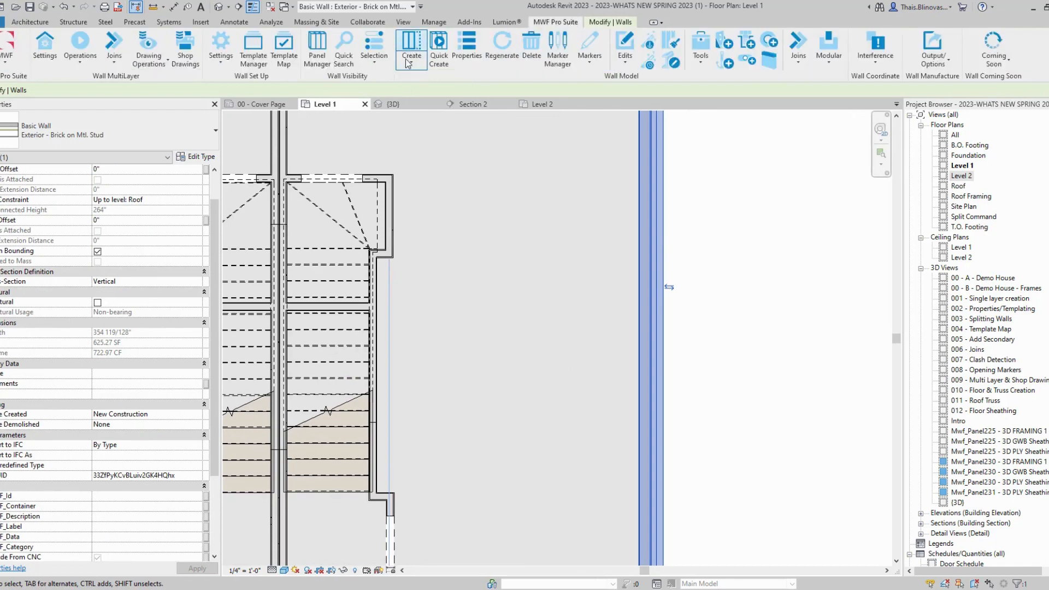
left_click(411, 48)
left_click(459, 426)
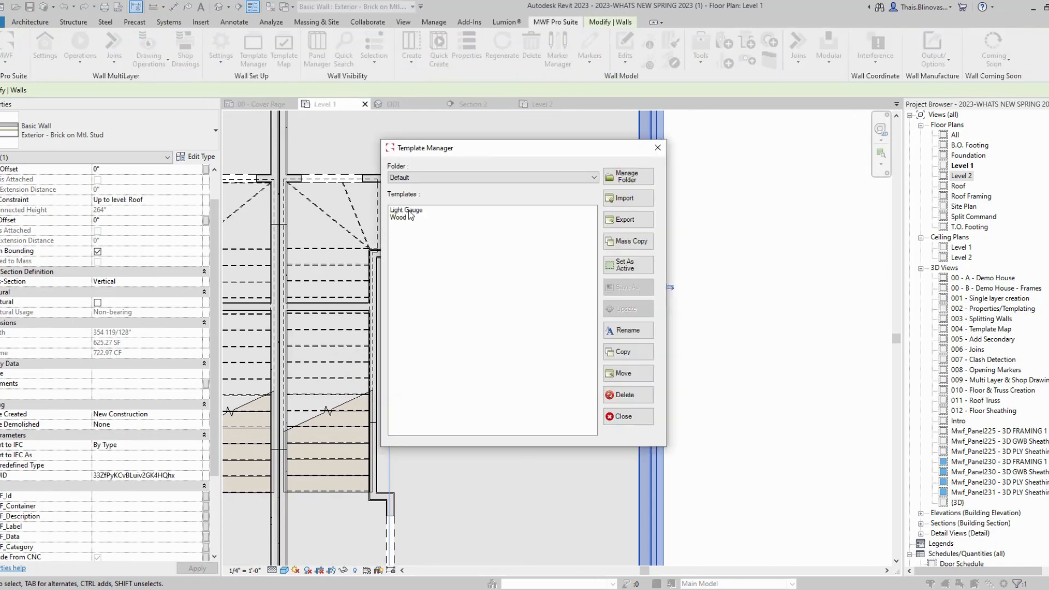
left_click(405, 210)
left_click(627, 265)
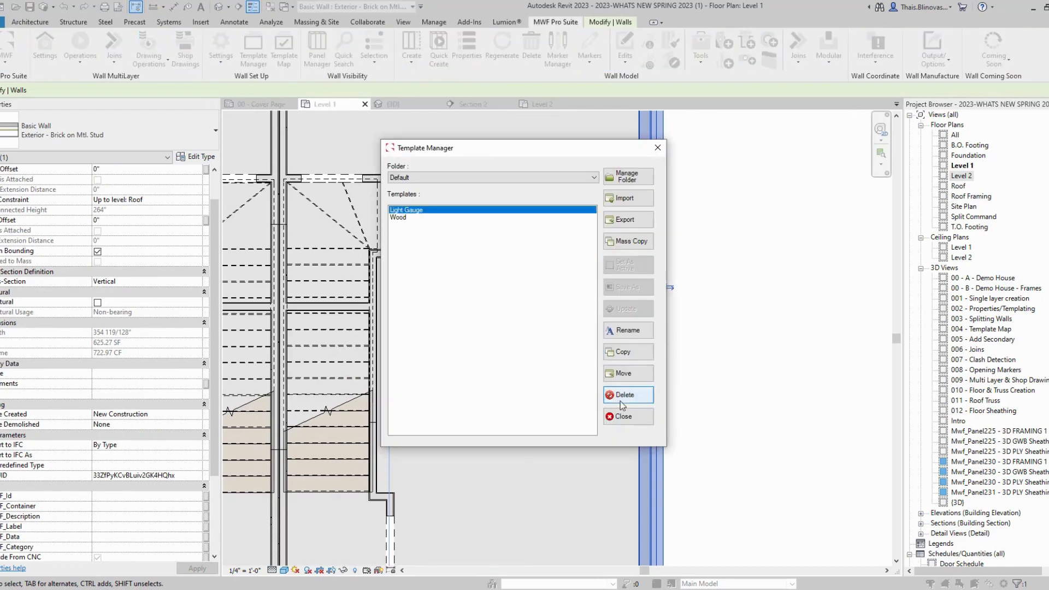
left_click(608, 417)
left_click(459, 426)
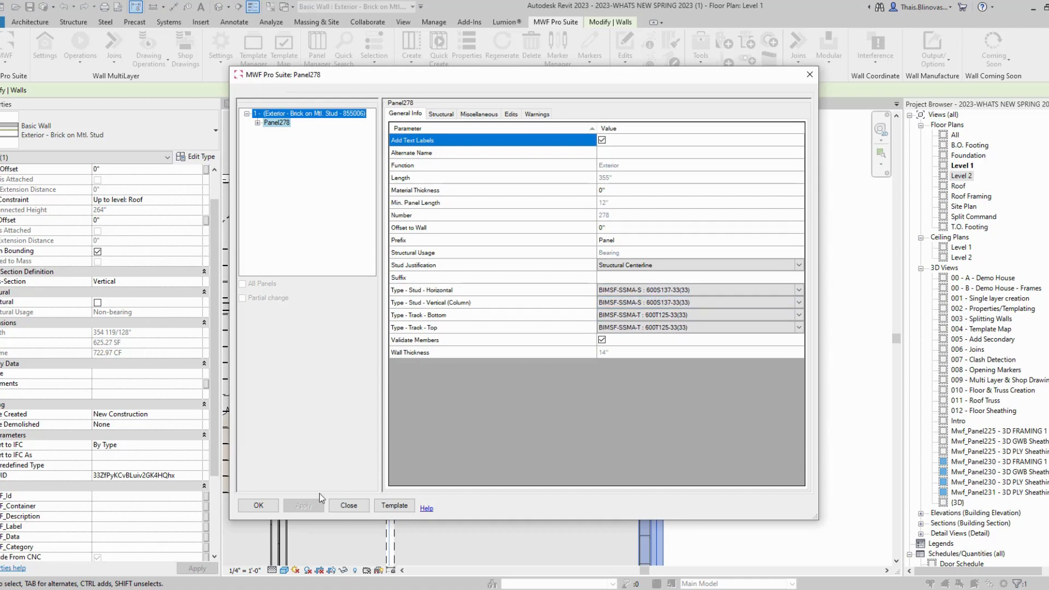
left_click(274, 504)
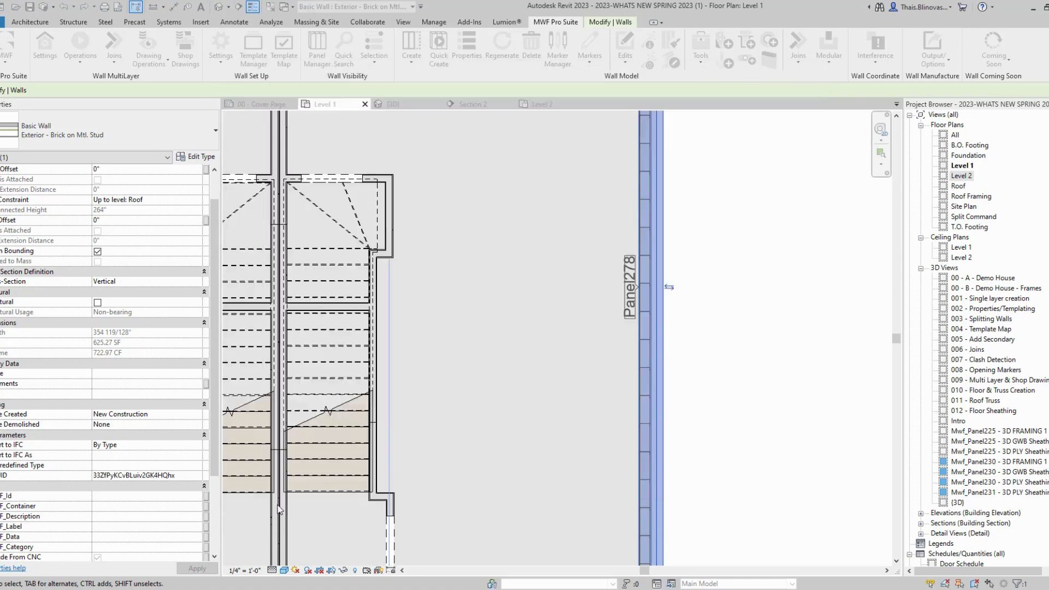
left_click(769, 283)
Step: Inspect a corner stud, then select the Panel278 wall and show the MWF Pro Suite commands
scroll(707, 358, "down", 2)
scroll(626, 499, "up", 2)
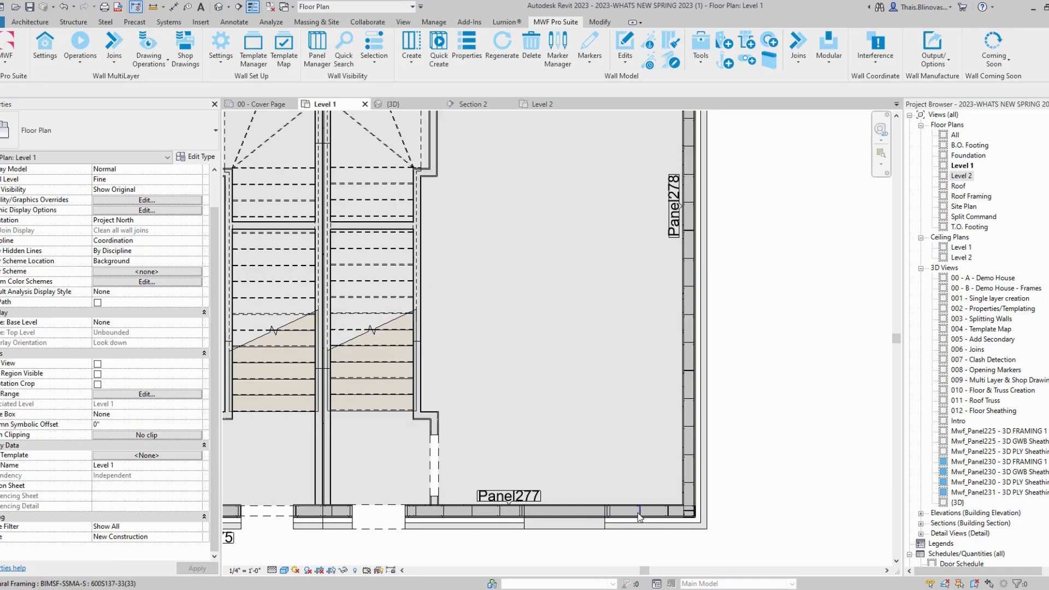
left_click(639, 517)
left_click(80, 46)
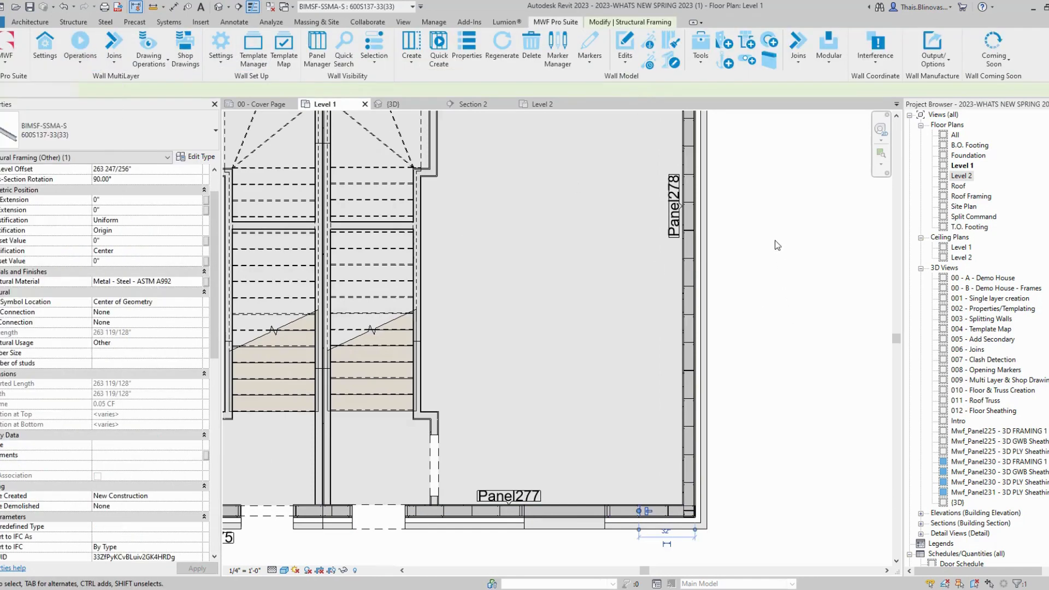
key("Escape")
scroll(618, 332, "up", 3)
left_click(569, 342)
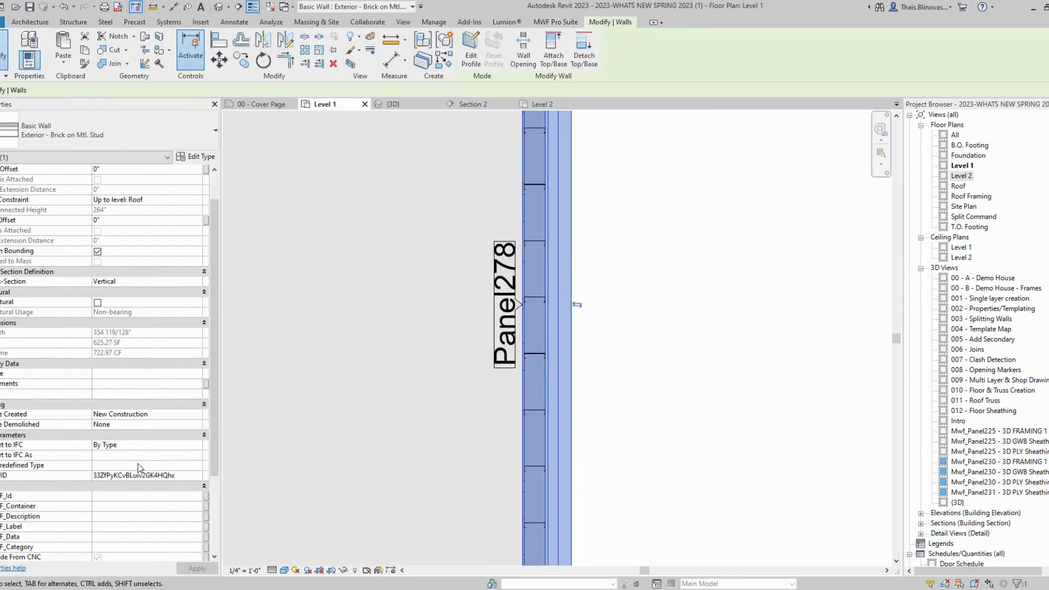
scroll(195, 425, "down", 4)
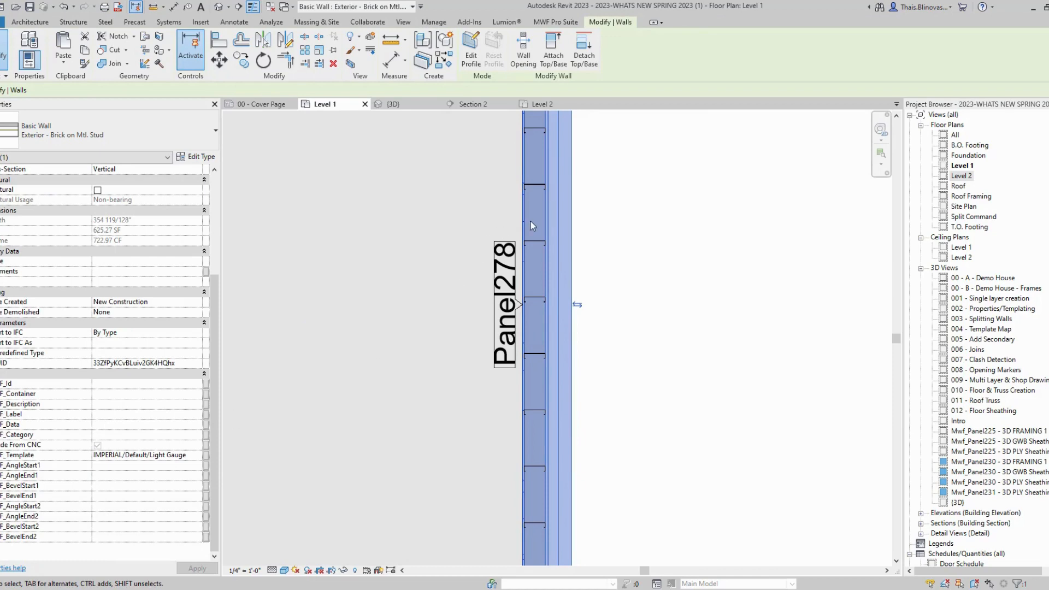
left_click(565, 25)
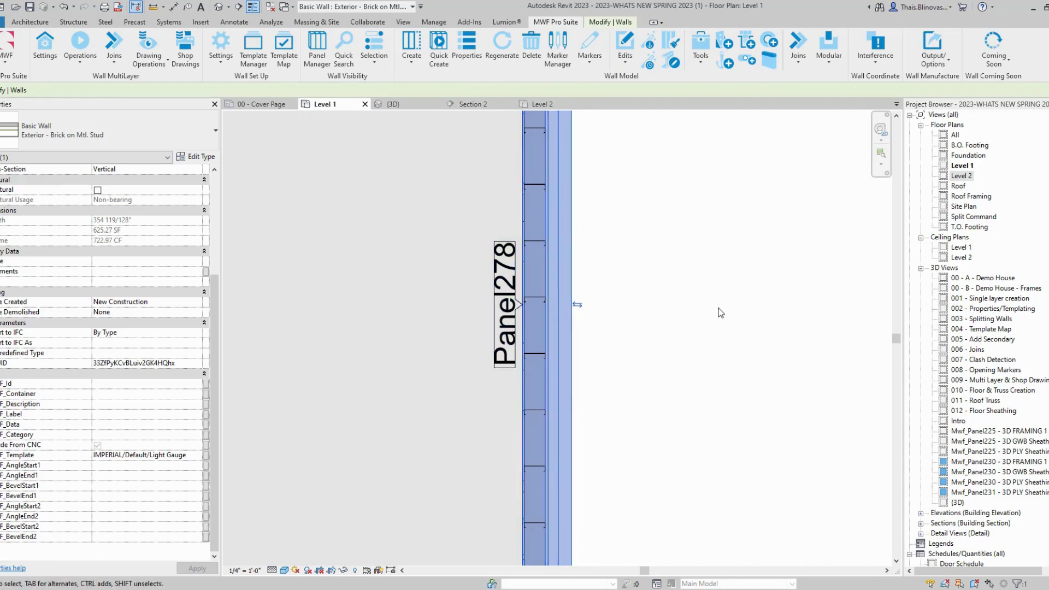
Step: Review the Panel278 wall selection, then clear it and zoom out to the whole Level 1 plan
left_click(568, 339)
left_click(568, 340)
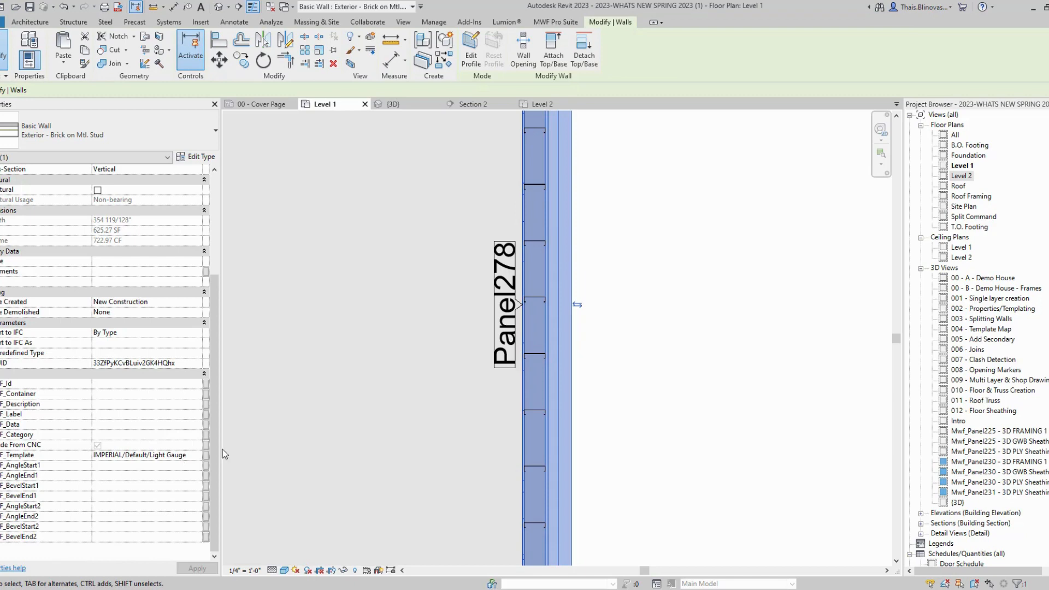
left_click(628, 329)
left_click(571, 351)
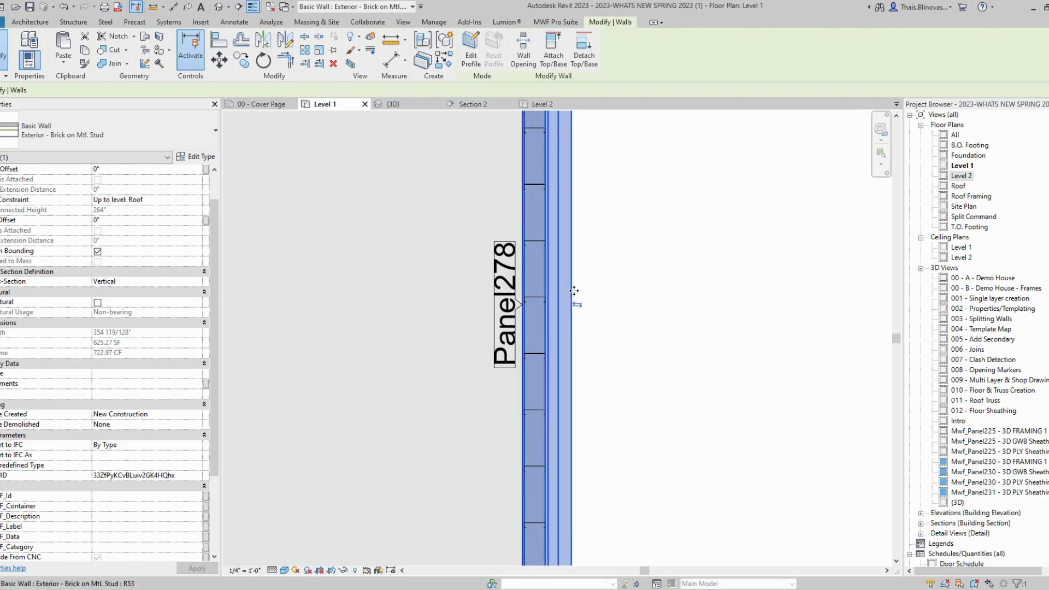
scroll(182, 480, "down", 5)
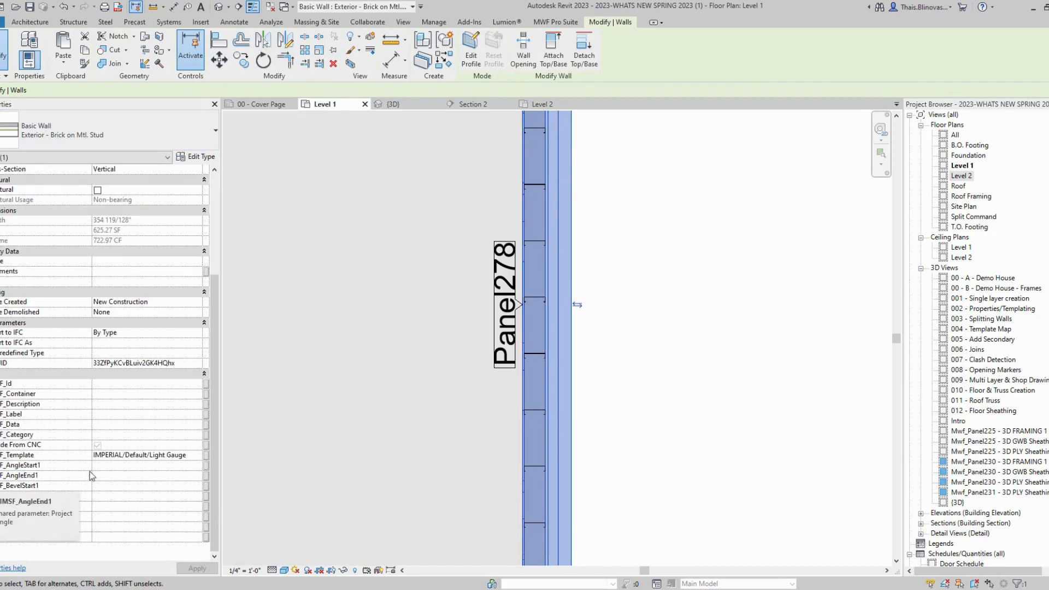
left_click(681, 366)
scroll(665, 319, "down", 6)
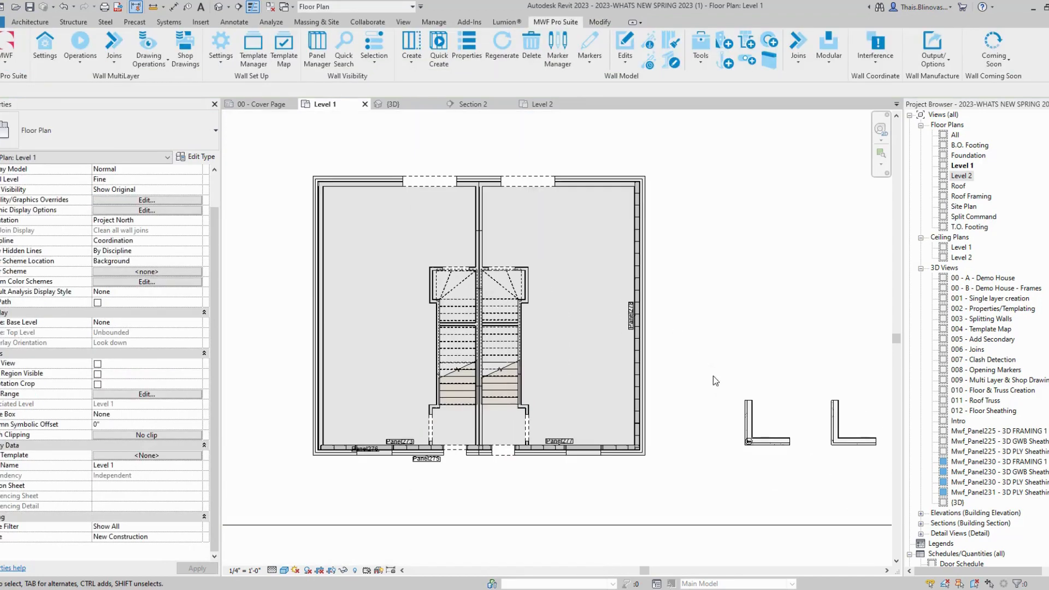
Step: Tab-select the bottom and vertical walls inside the left L-shaped test group
middle_click_drag(715, 382, 532, 377)
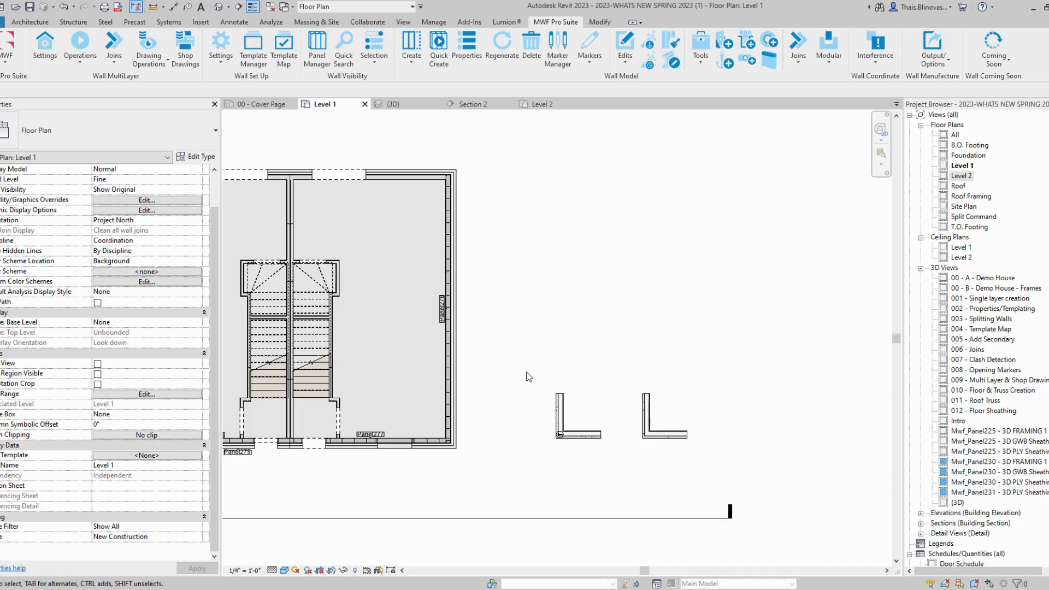
scroll(600, 432, "up", 5)
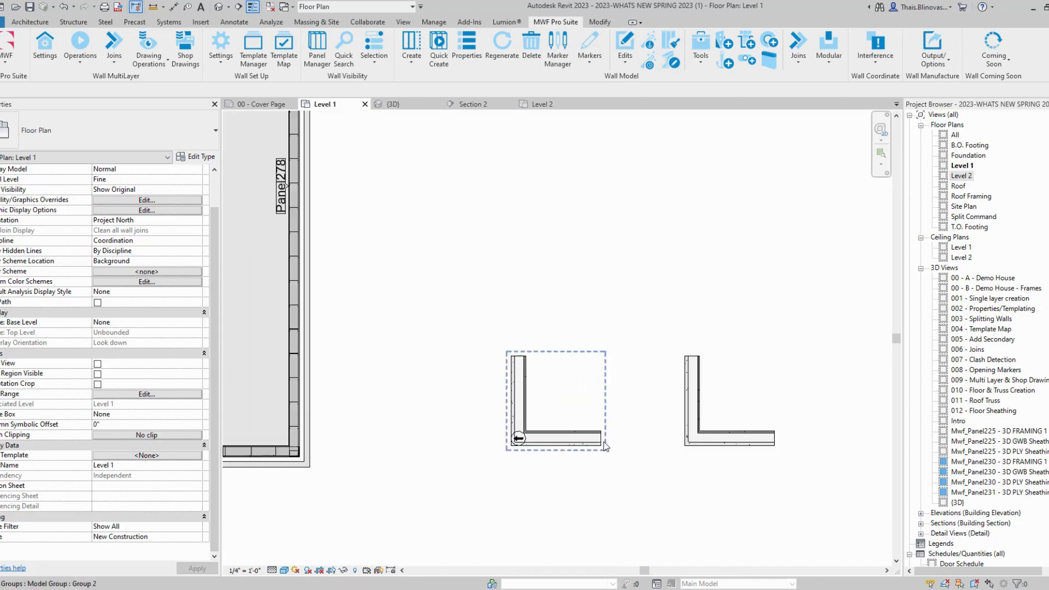
key("Tab")
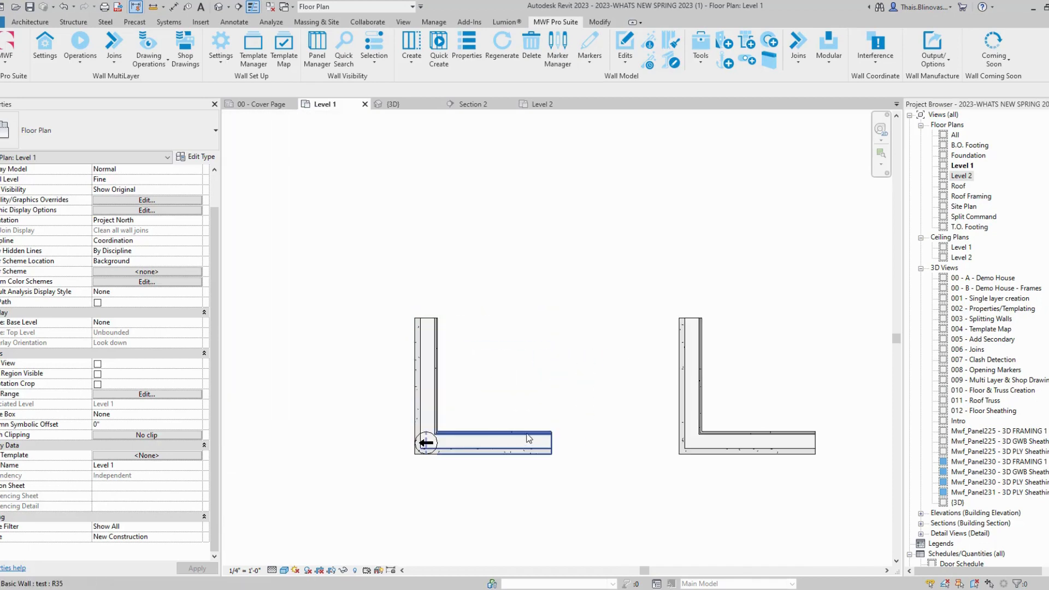
left_click(531, 441)
key("Tab")
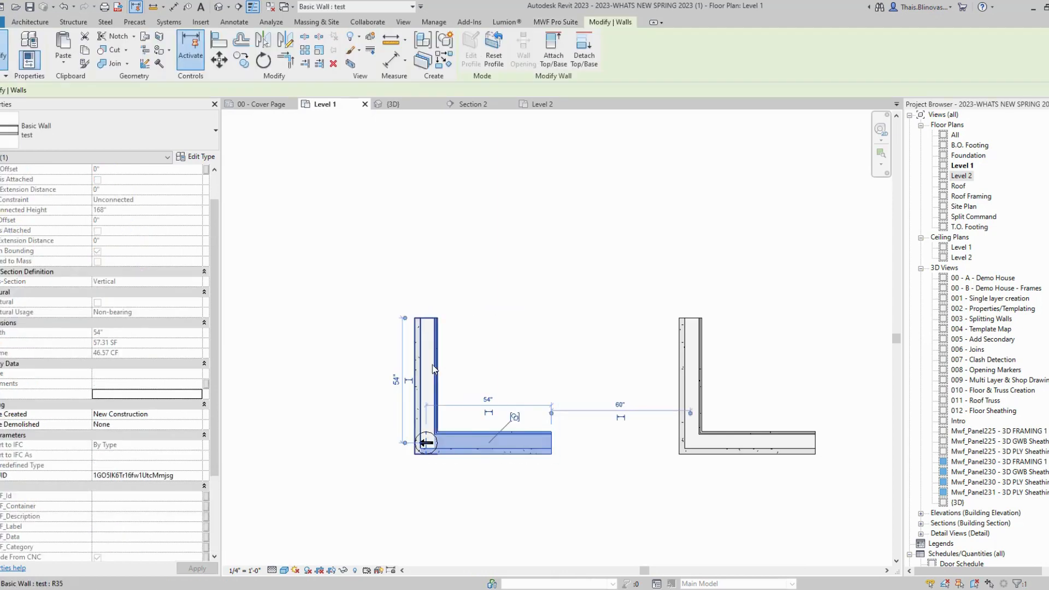
left_click(432, 365, "ctrl")
Step: Frame both walls as Panel279 and Panel280 with the Light Gauge template
left_click(555, 22)
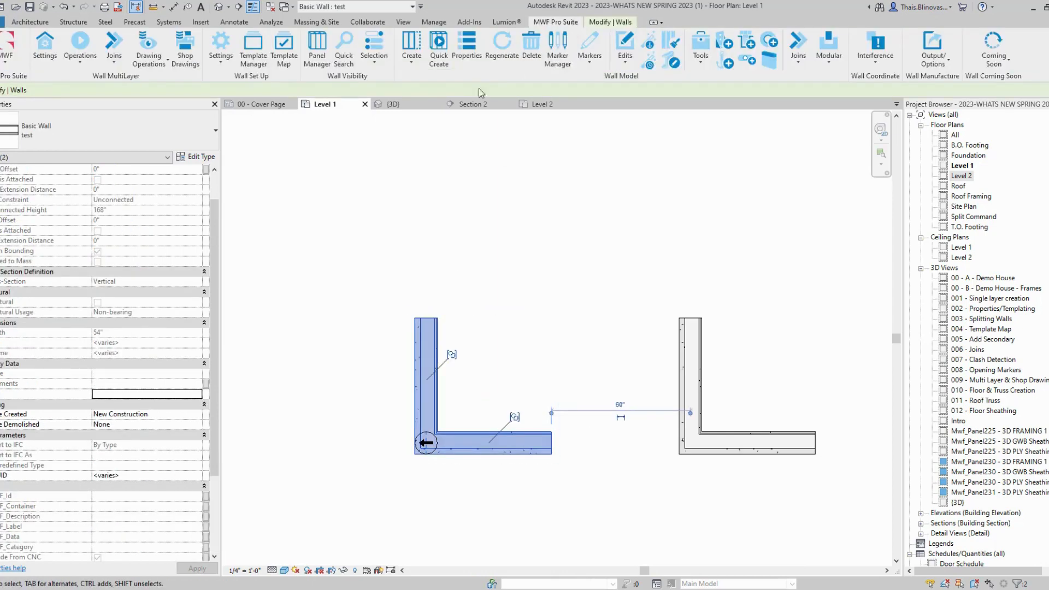
left_click(425, 44)
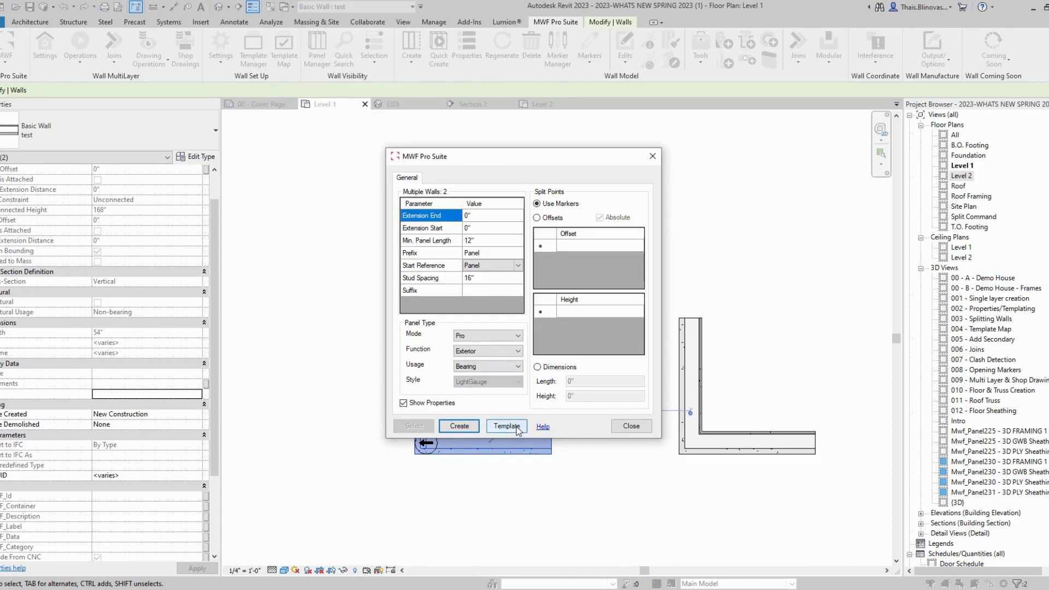
left_click(517, 427)
left_click(418, 211)
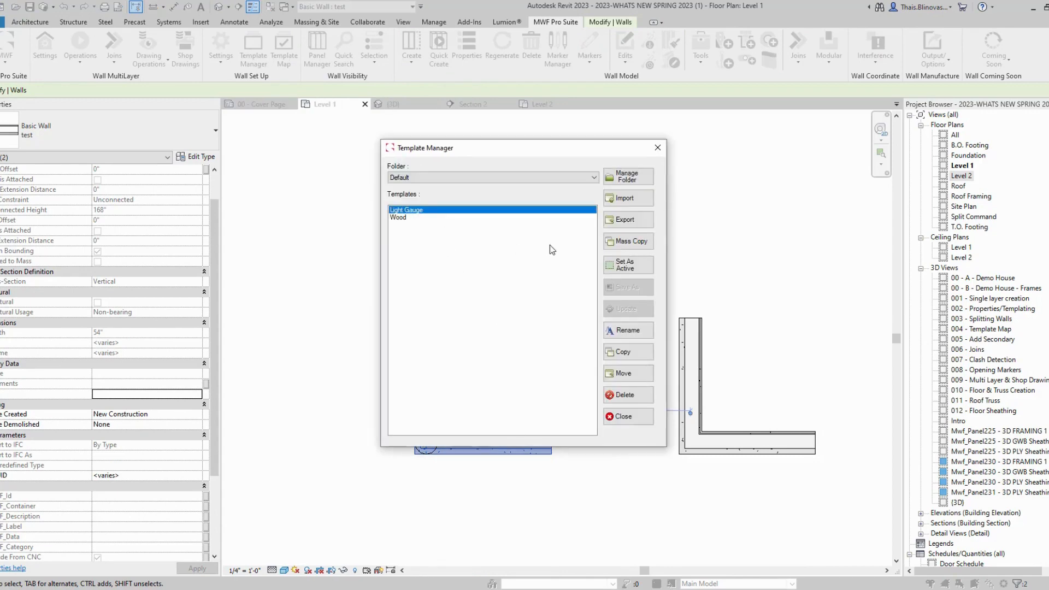
left_click(625, 268)
left_click(628, 416)
left_click(461, 424)
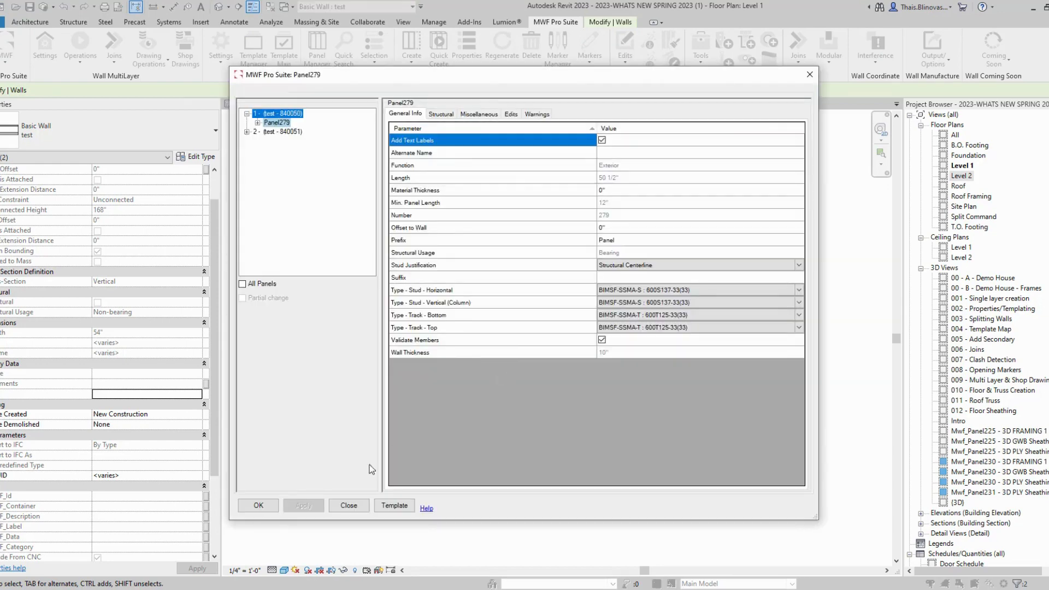
left_click(257, 505)
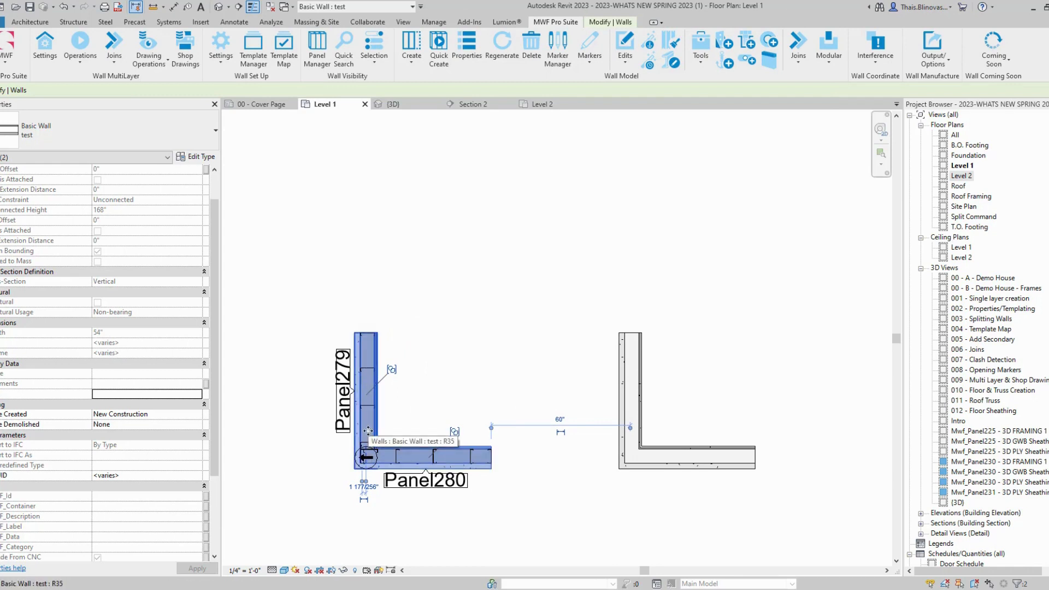
left_click(631, 405)
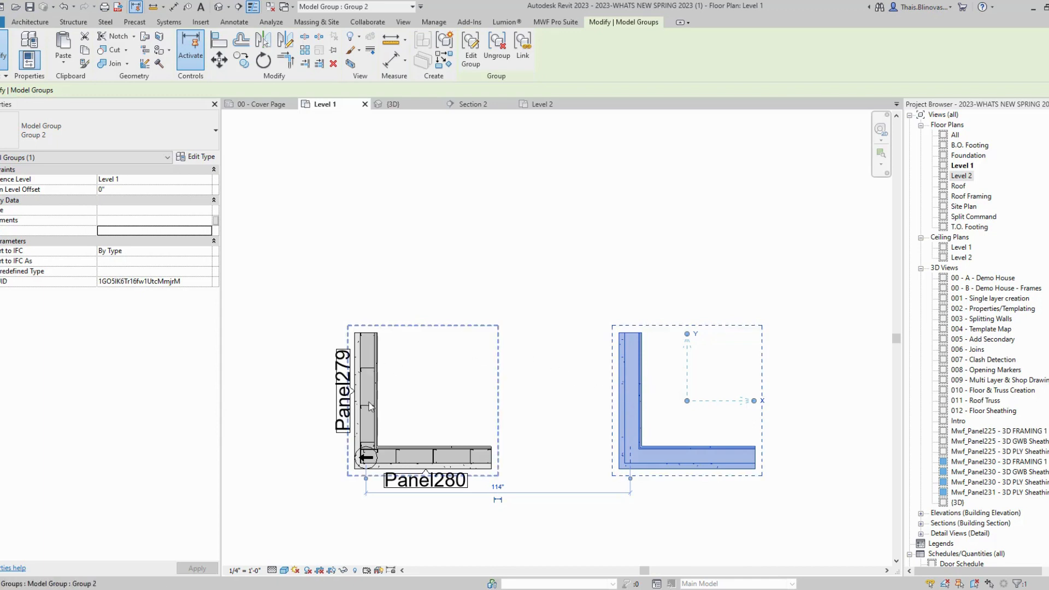
left_click(564, 21)
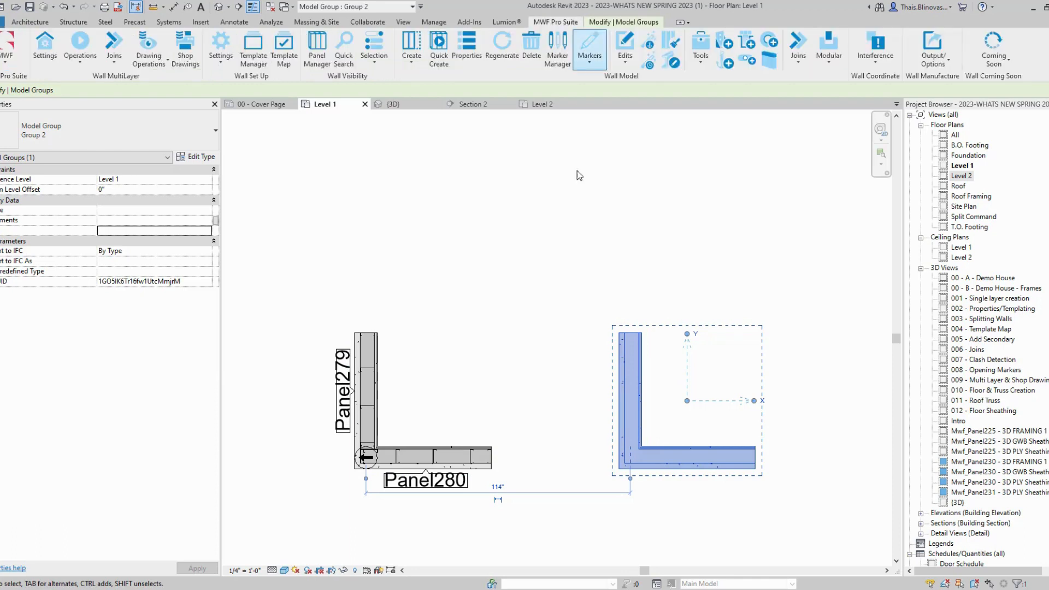
scroll(442, 435, "down", 2)
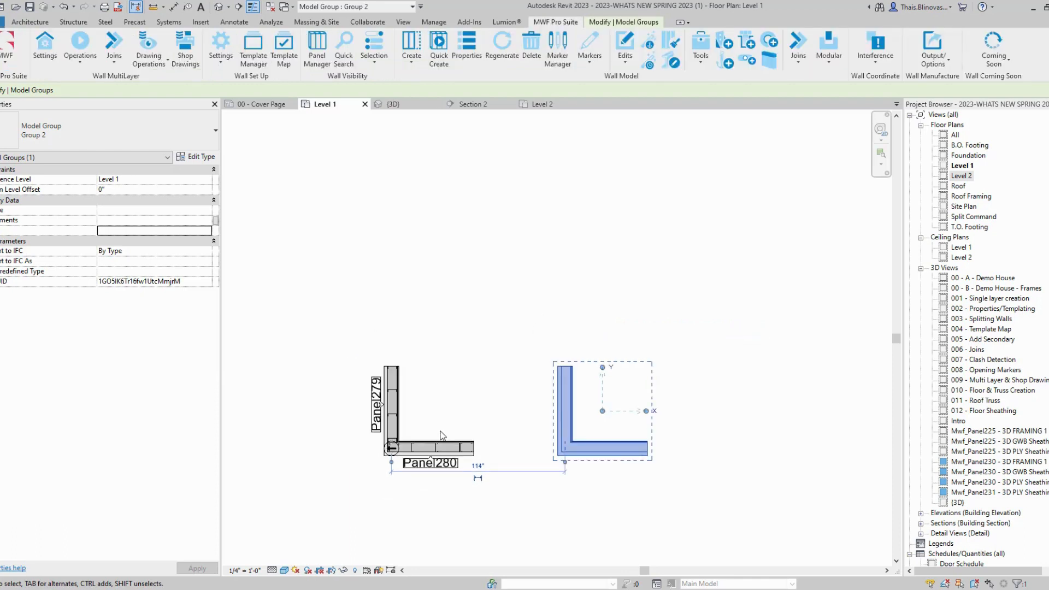
left_click(706, 59)
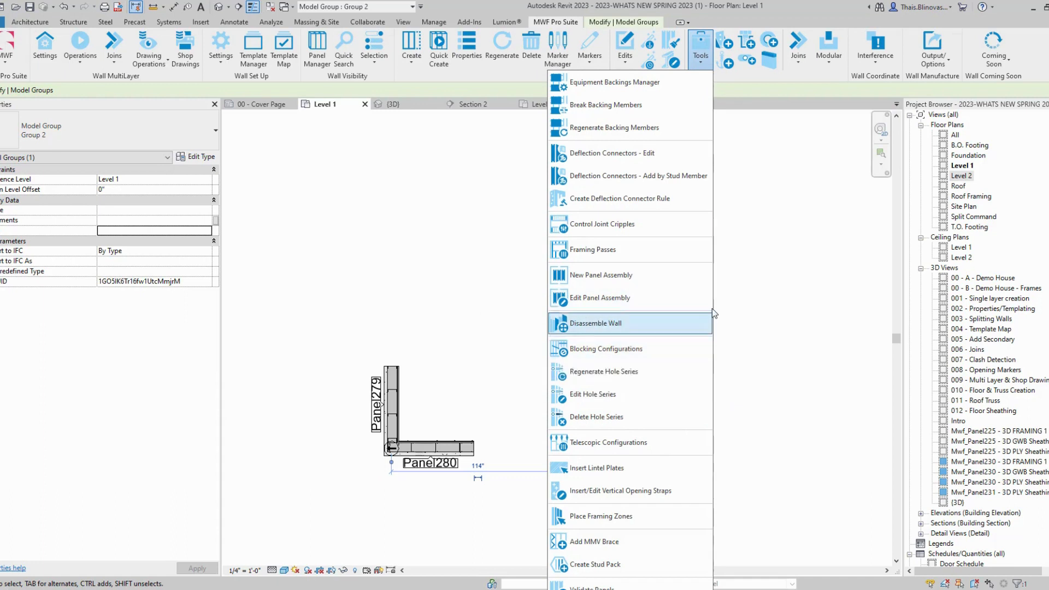
left_click(771, 242)
left_click(831, 66)
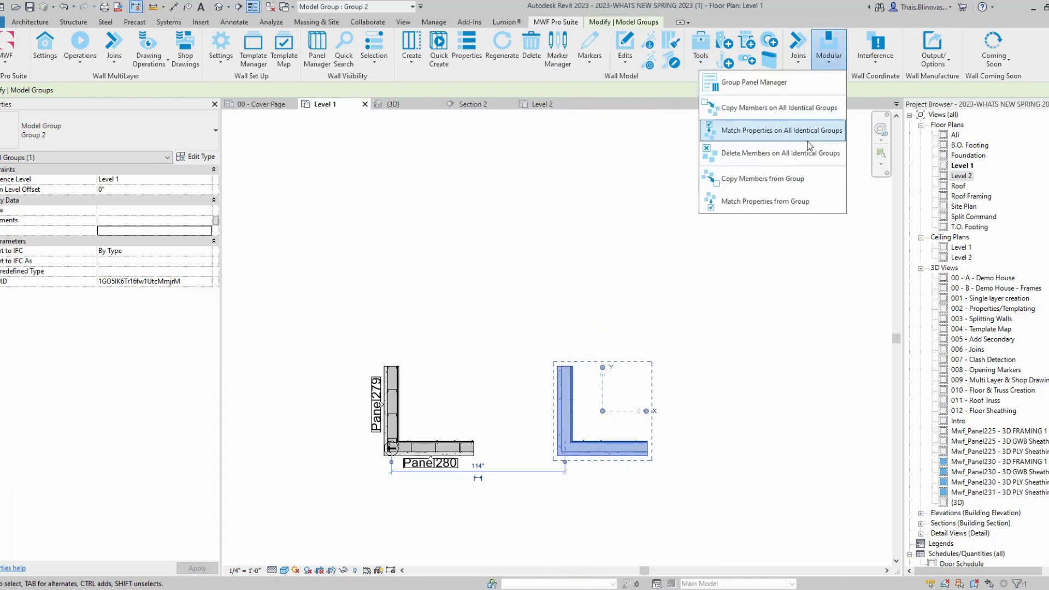
left_click(817, 111)
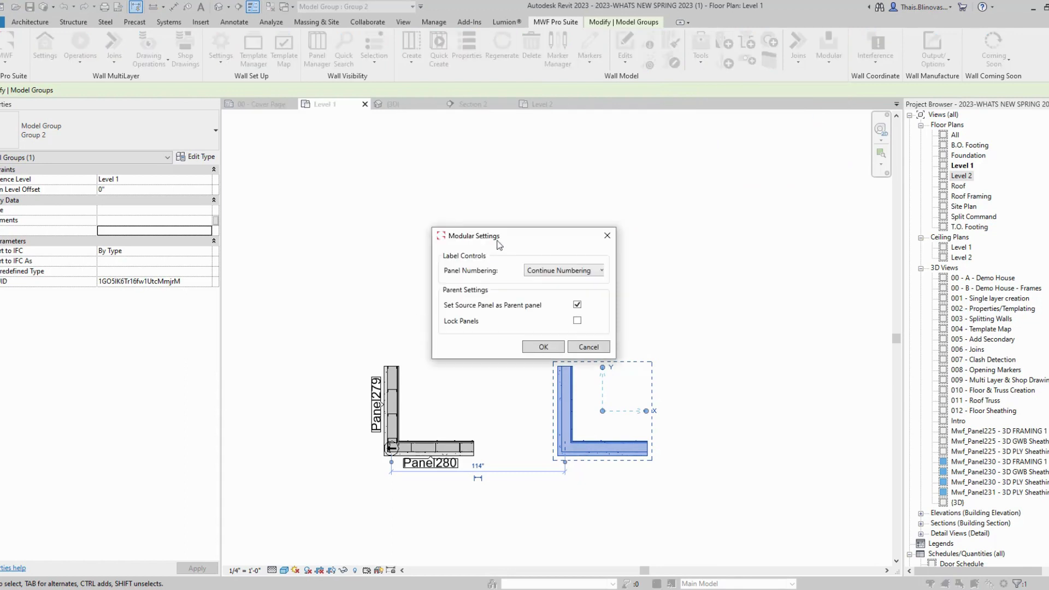
left_click_drag(498, 245, 484, 172)
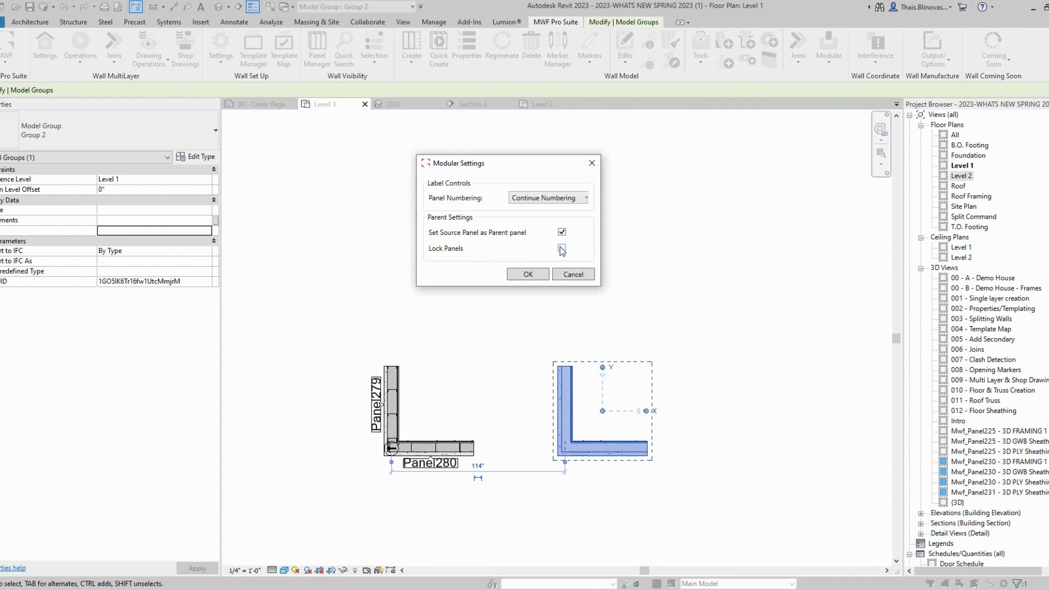
left_click(523, 275)
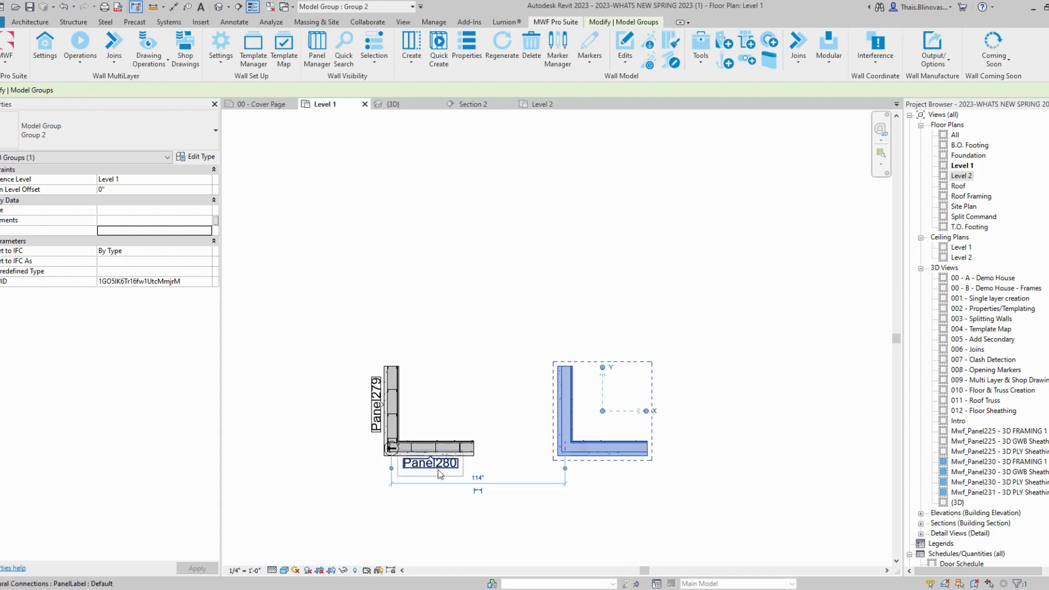
left_click(423, 523)
left_click(442, 416)
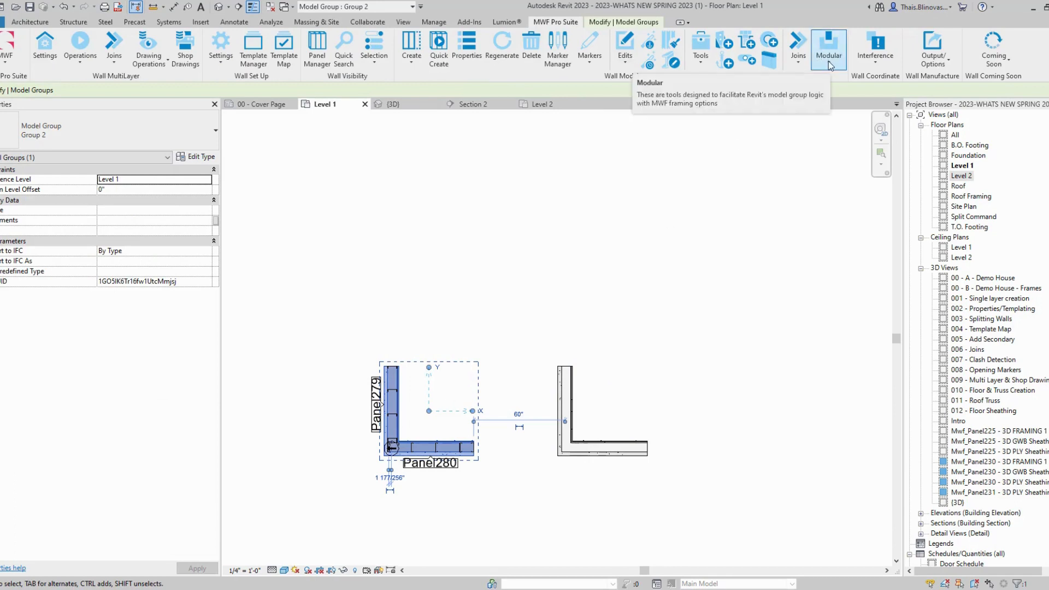
Step: Copy framing members onto all identical groups, creating Panel281 and Panel282
left_click(819, 55)
left_click(719, 131)
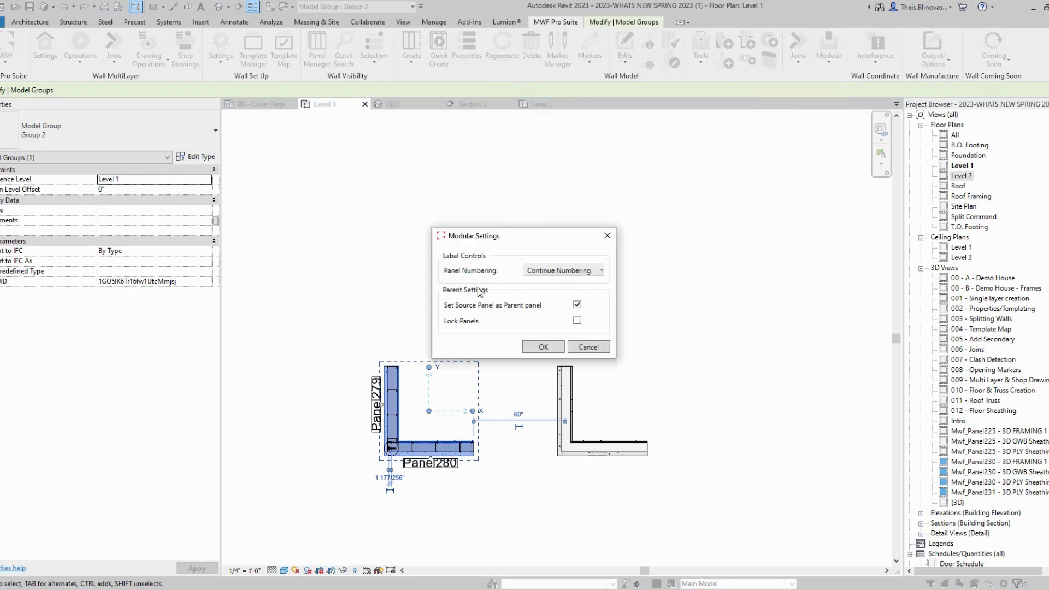
left_click(543, 349)
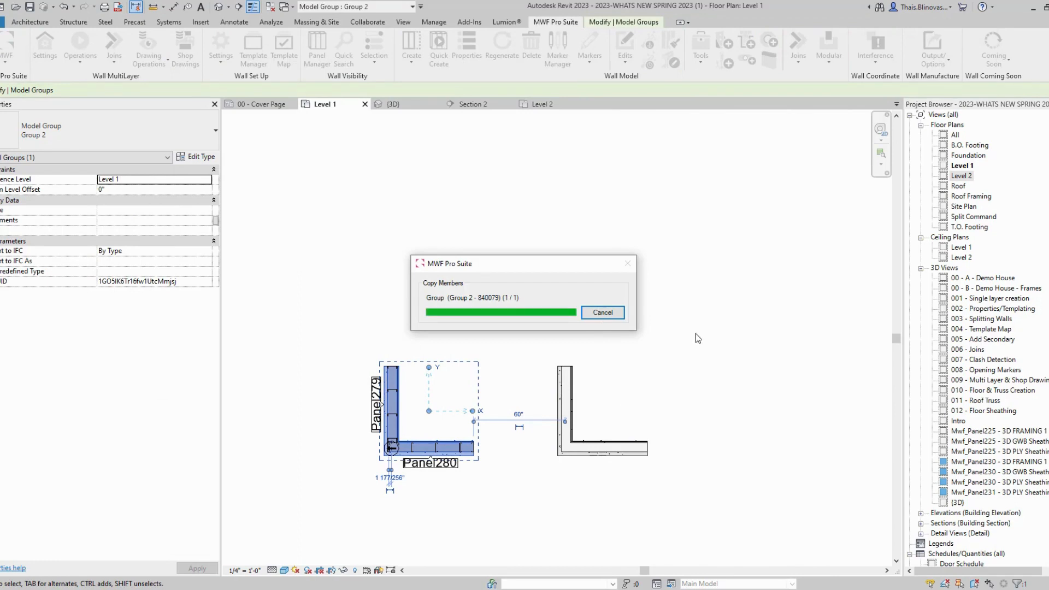
left_click(506, 471)
Step: Tab-select a Panel281 stud to confirm Panel279 as its F_ParentGroup
scroll(578, 395, "up", 4)
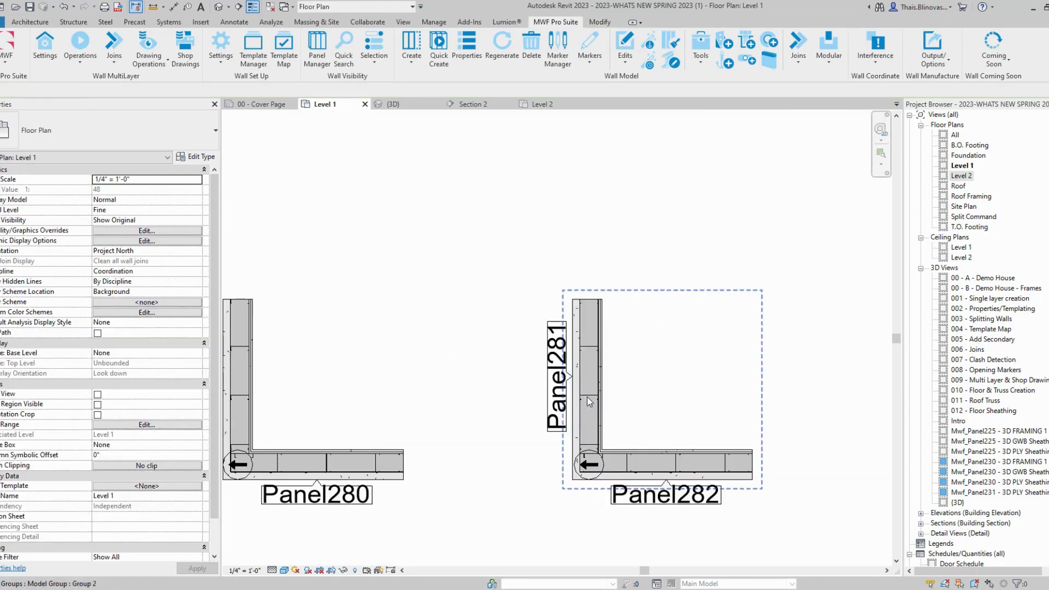
key("Tab")
left_click(586, 397)
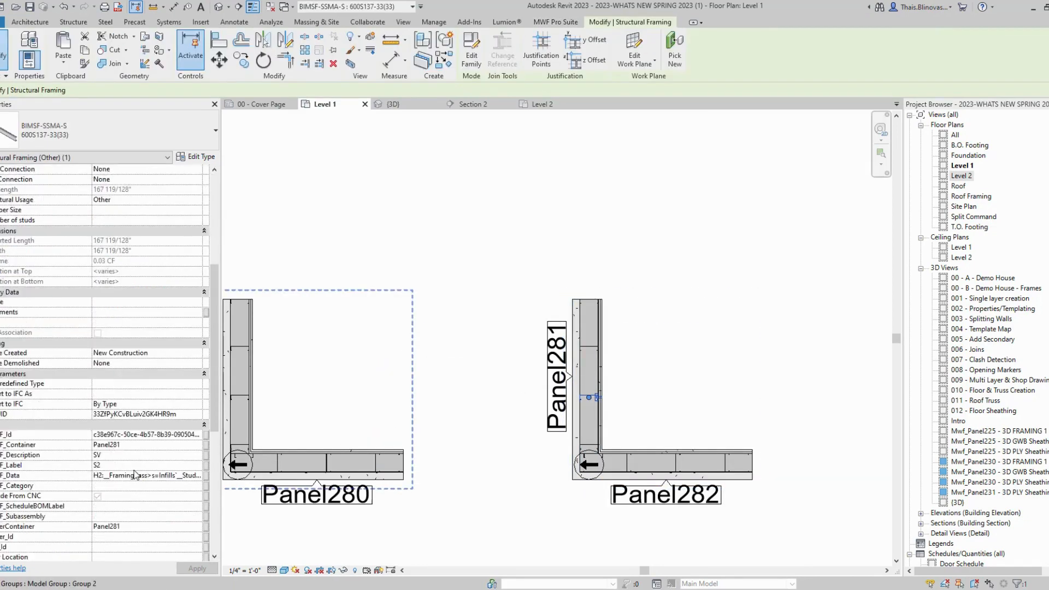
scroll(134, 470, "down", 8)
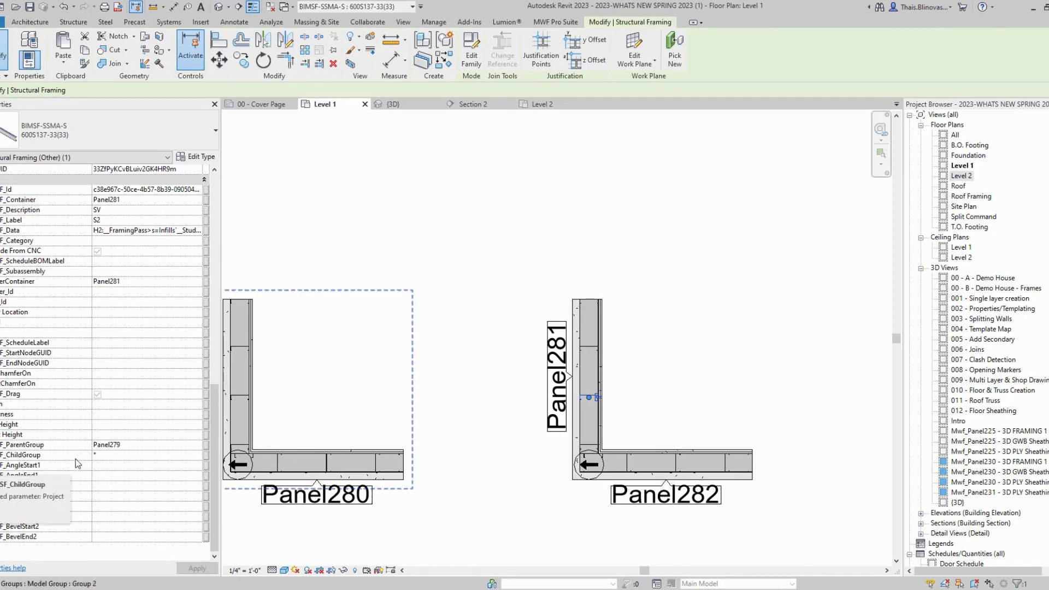
scroll(623, 415, "down", 3)
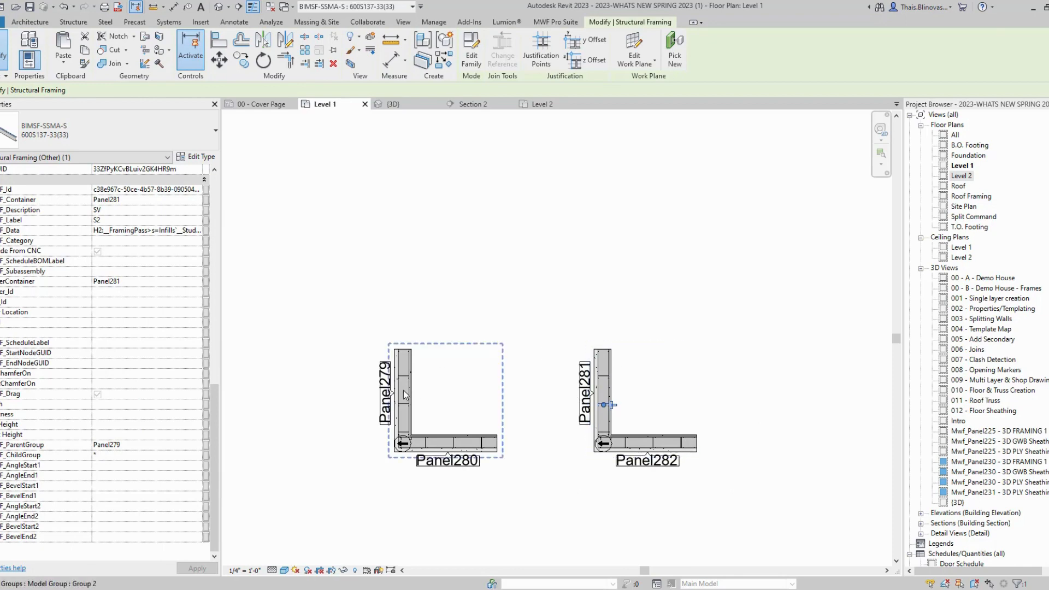
left_click(613, 374)
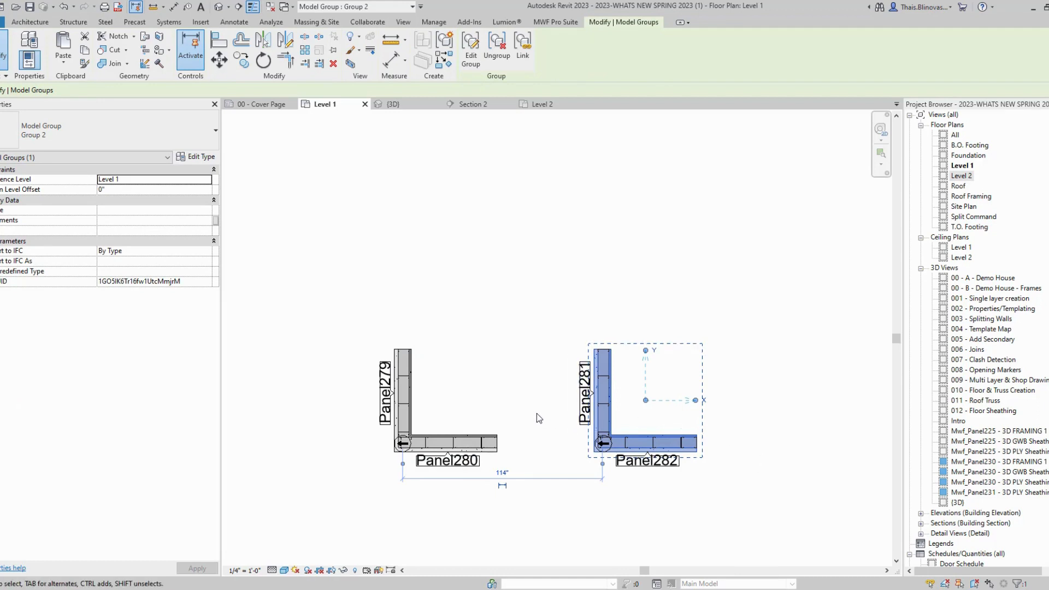
Step: Centre the house in the plan and select a stud in Panel278
middle_click_drag(587, 390, 606, 404)
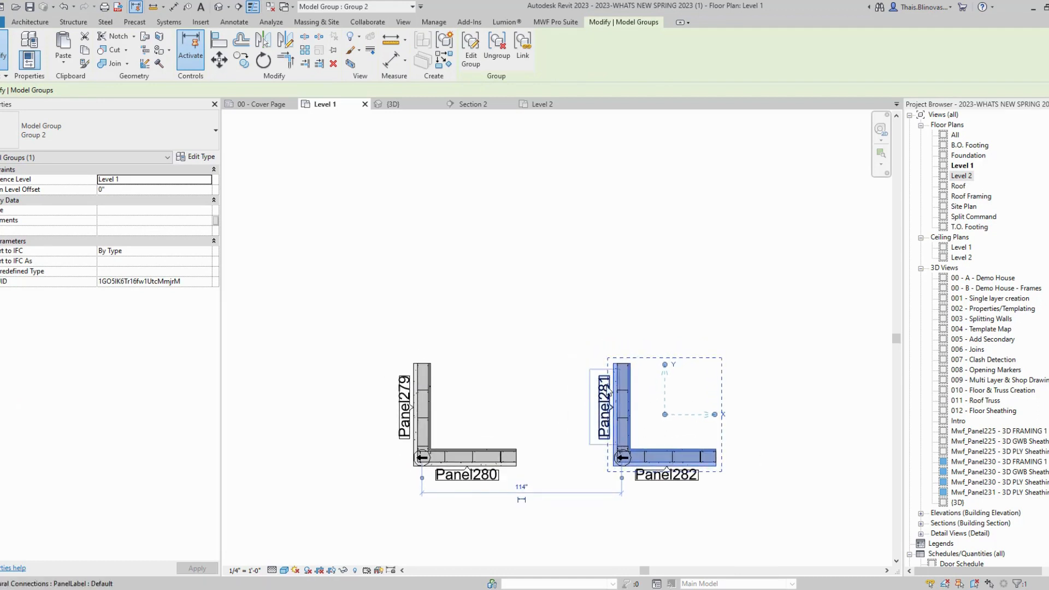
left_click(604, 338)
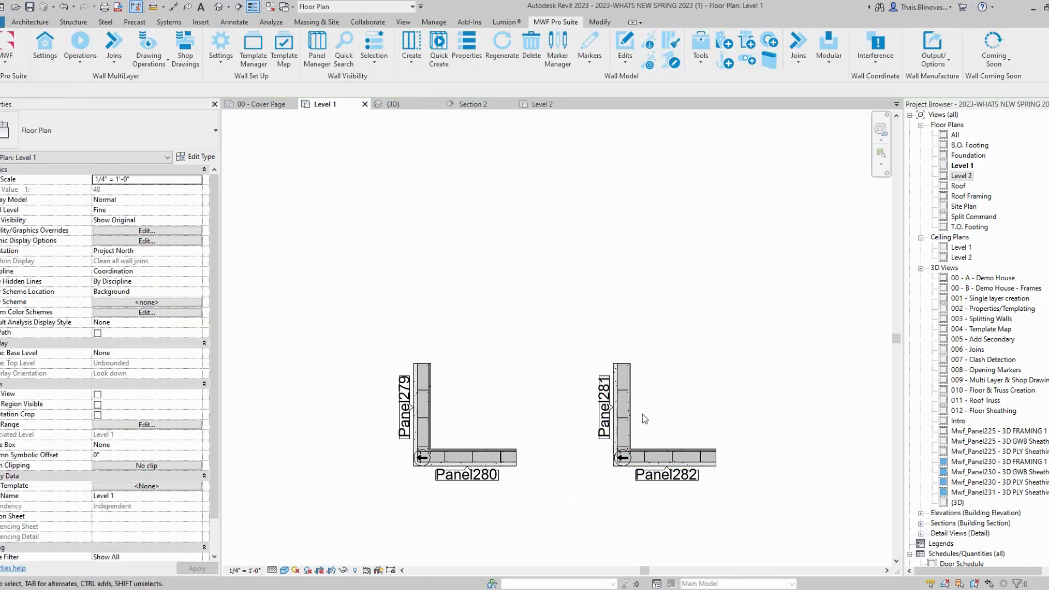
scroll(645, 419, "down", 5)
middle_click_drag(508, 486, 496, 480)
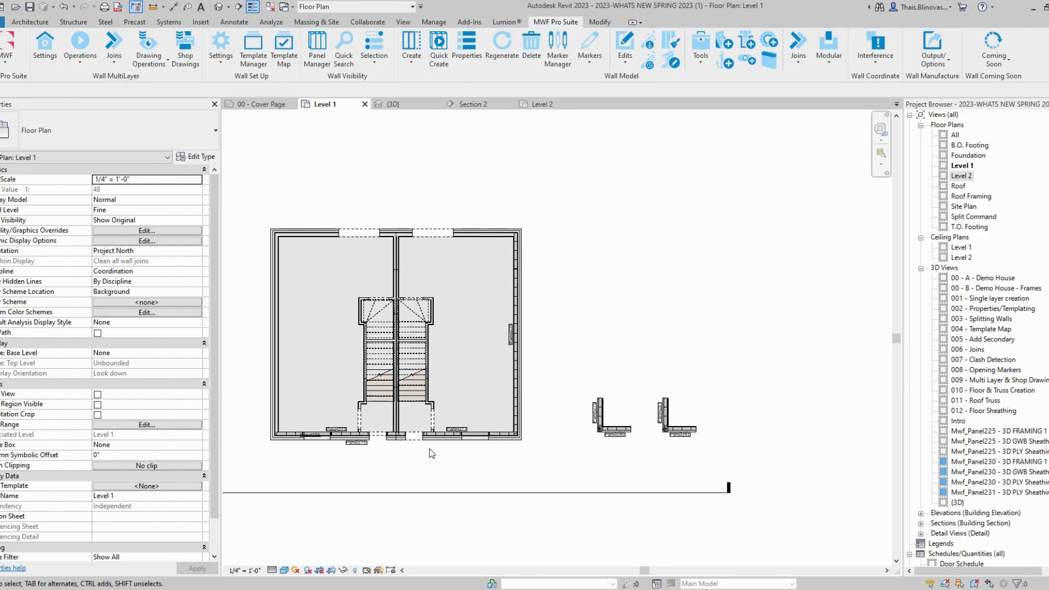
middle_click_drag(387, 473, 483, 457)
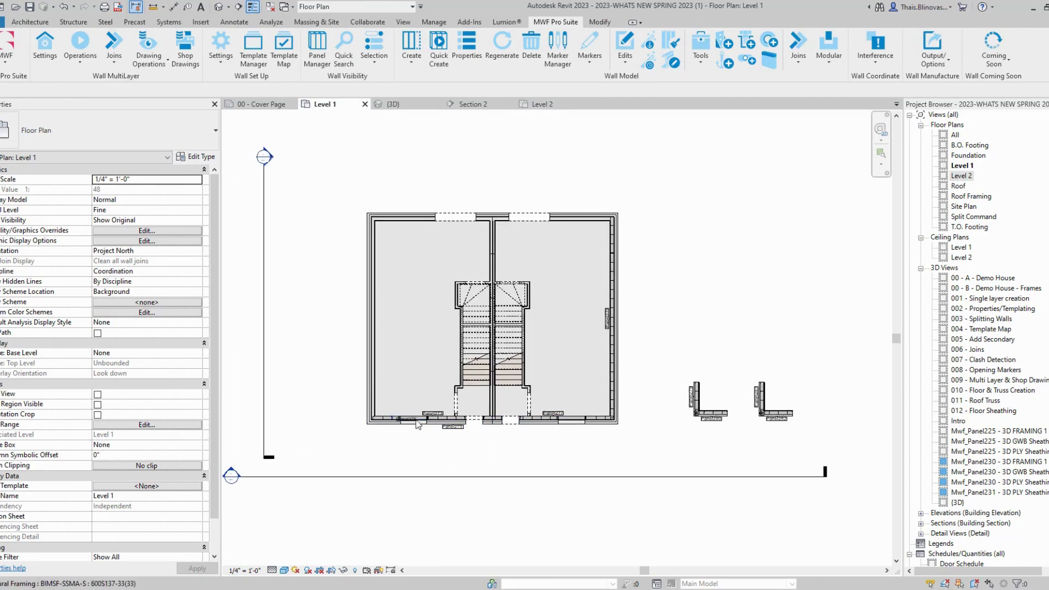
scroll(592, 415, "up", 5)
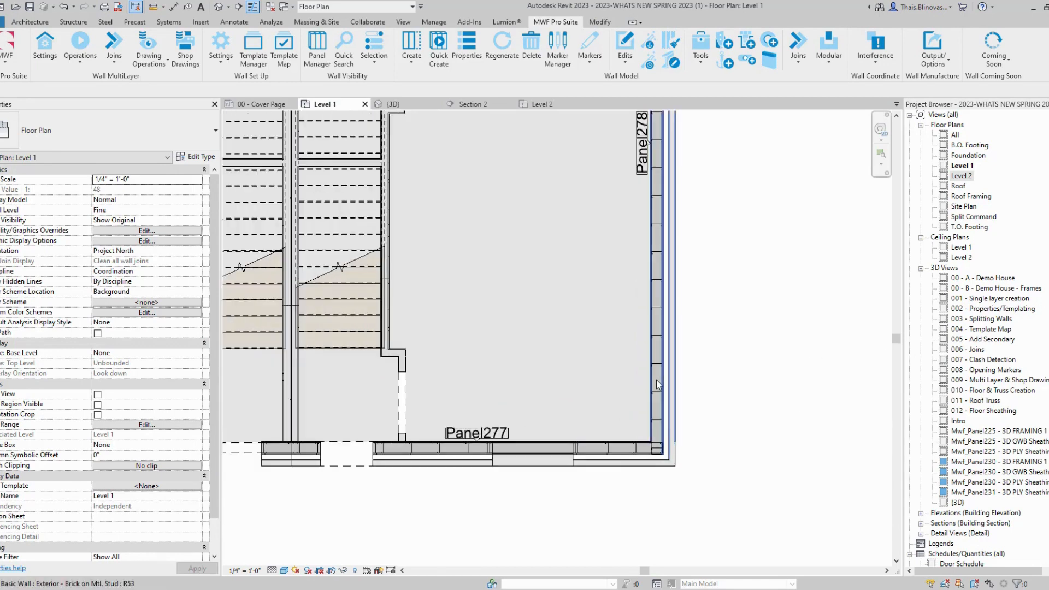
left_click(657, 363)
middle_click_drag(610, 414, 506, 488)
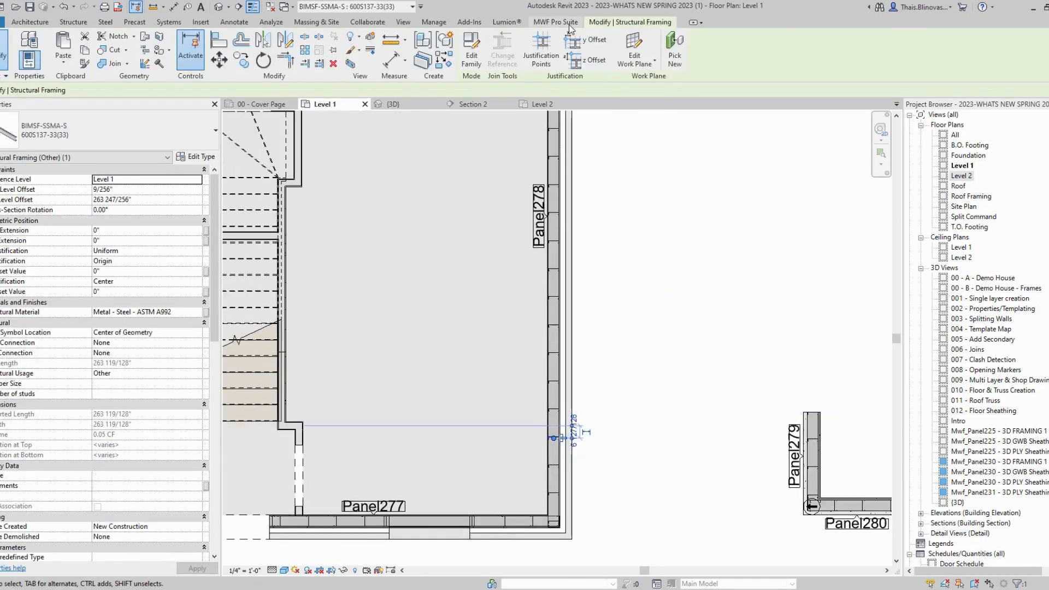
Step: Open Panel278's MWF properties and browse the General Info, Structural and Miscellaneous tabs
left_click(556, 21)
left_click(466, 47)
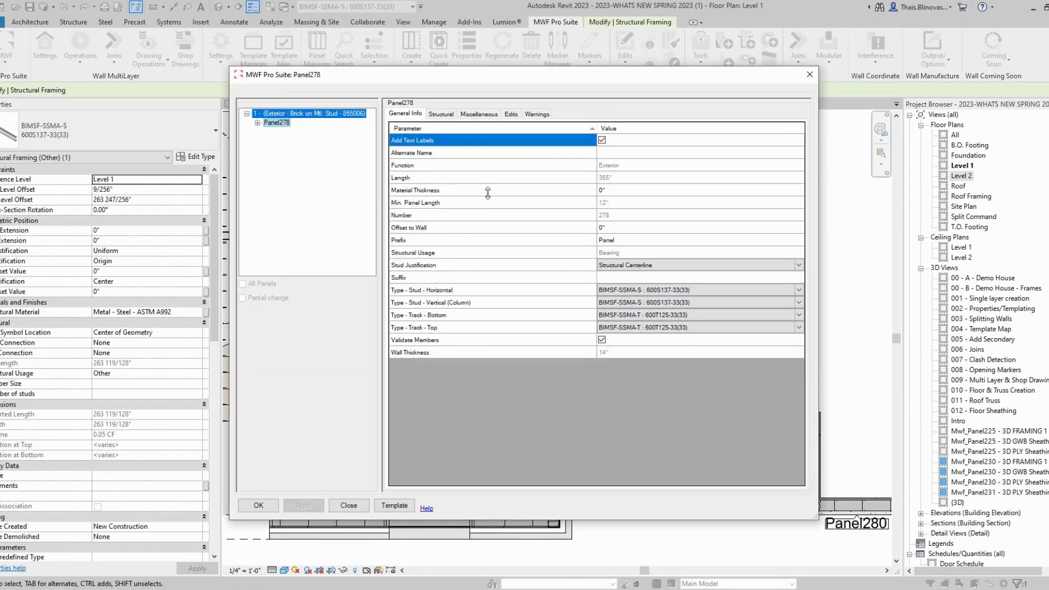
left_click_drag(541, 76, 428, 69)
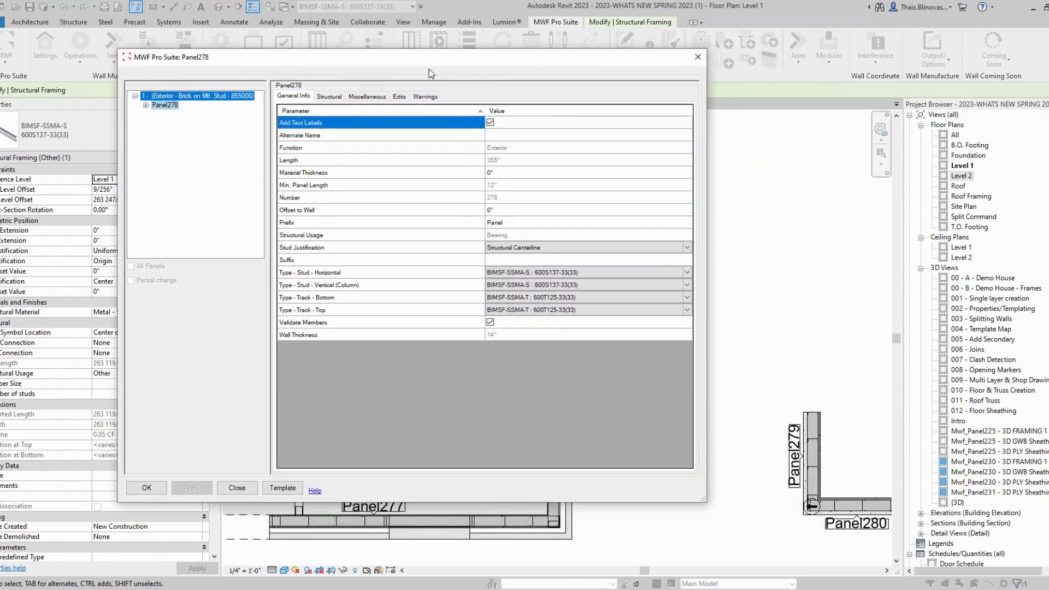
left_click(329, 98)
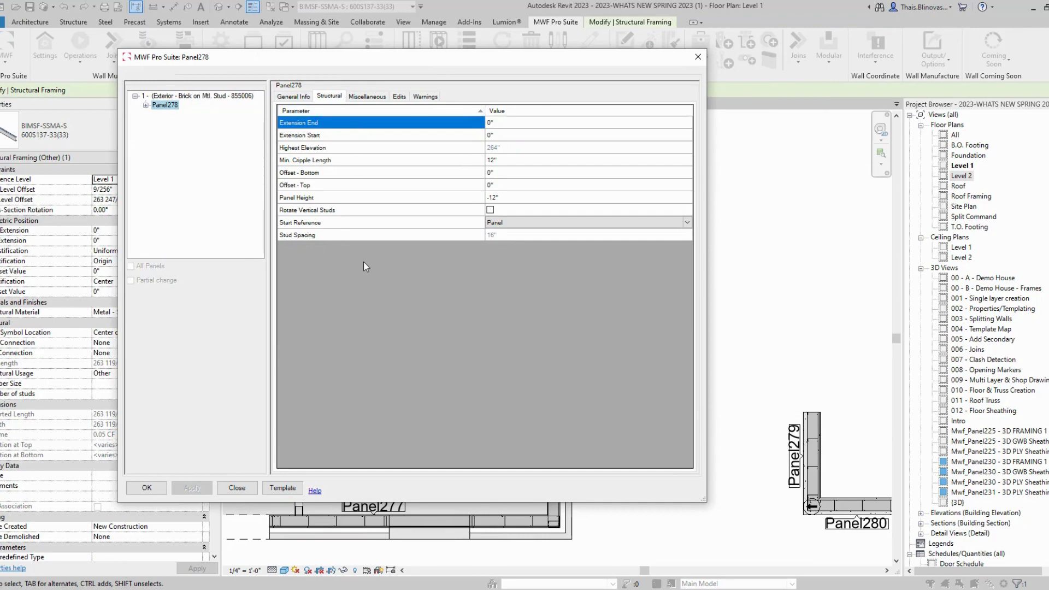
left_click(301, 97)
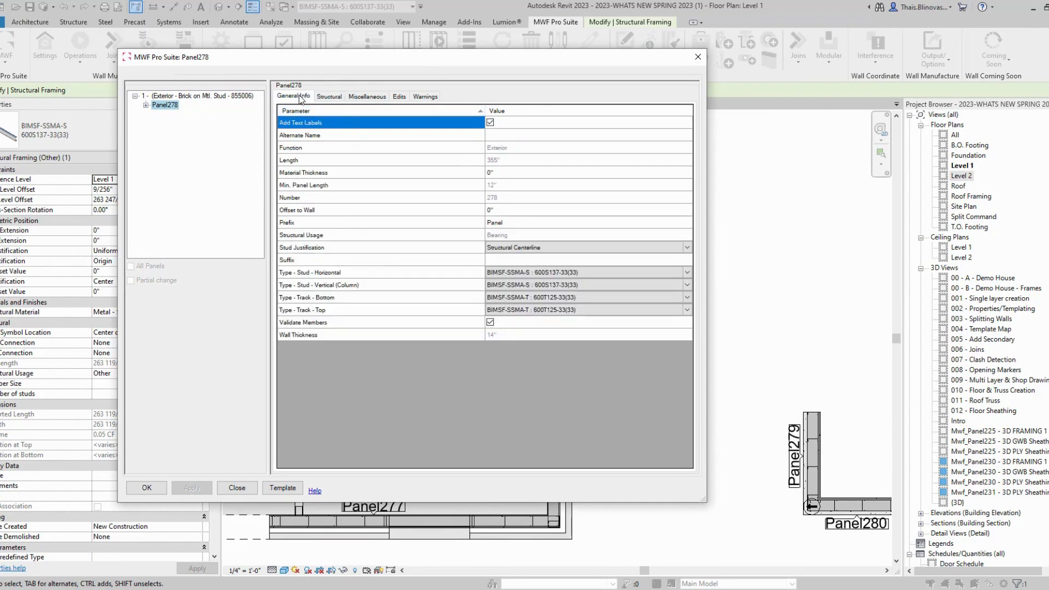
left_click(322, 97)
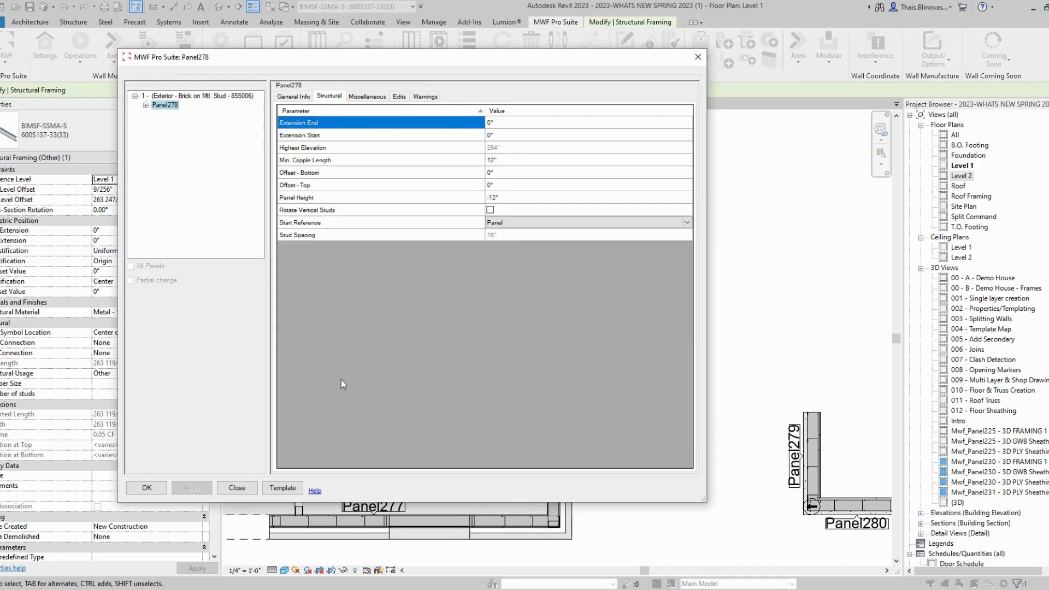
left_click(366, 100)
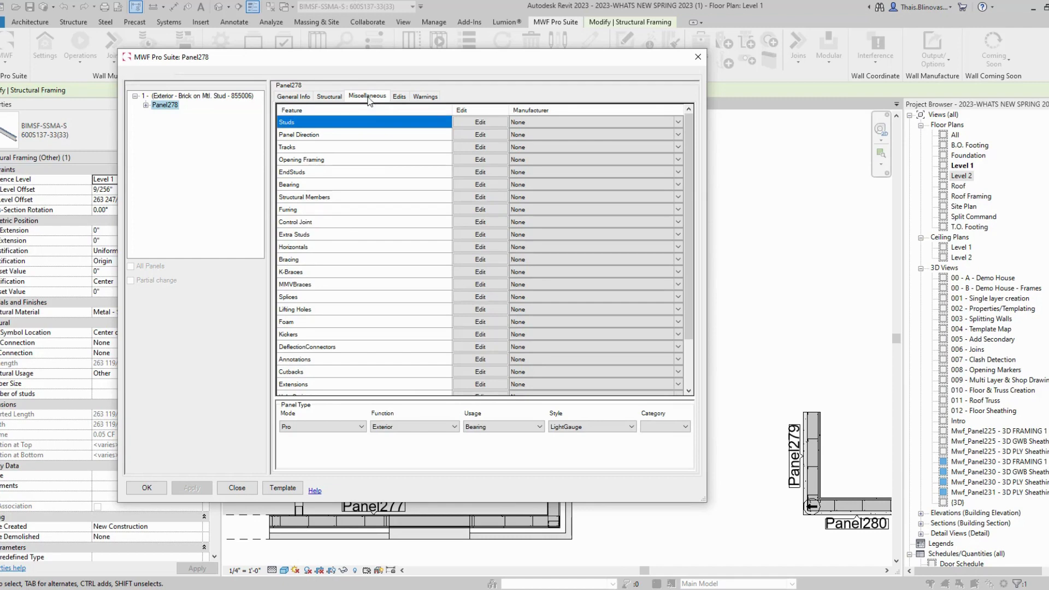
left_click(331, 97)
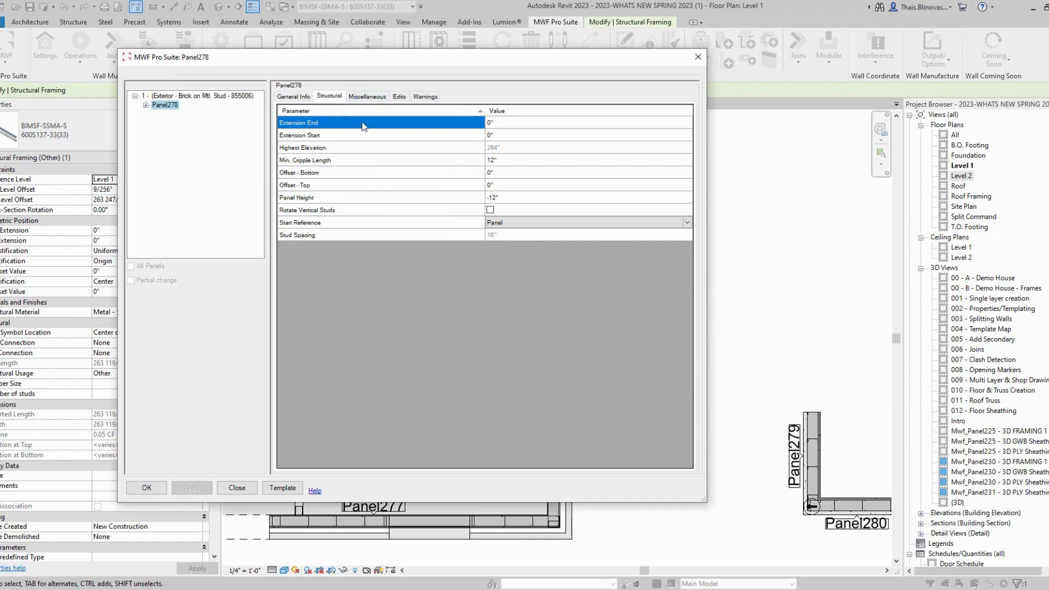
left_click(360, 97)
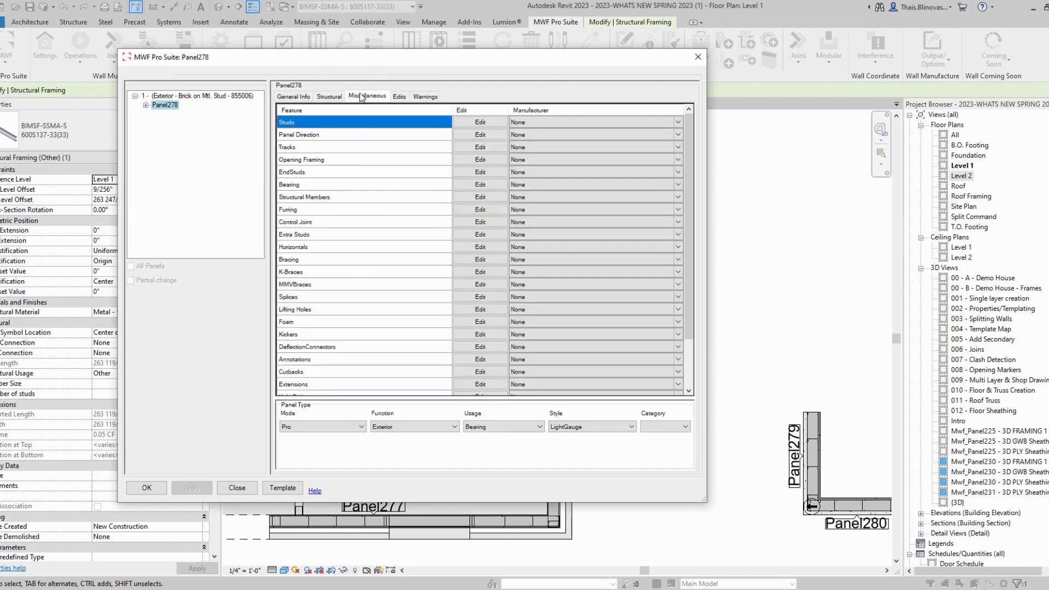
Step: Review the 1' 4" stud spacing and first stud offset in Studs Edit, then close it
left_click(479, 122)
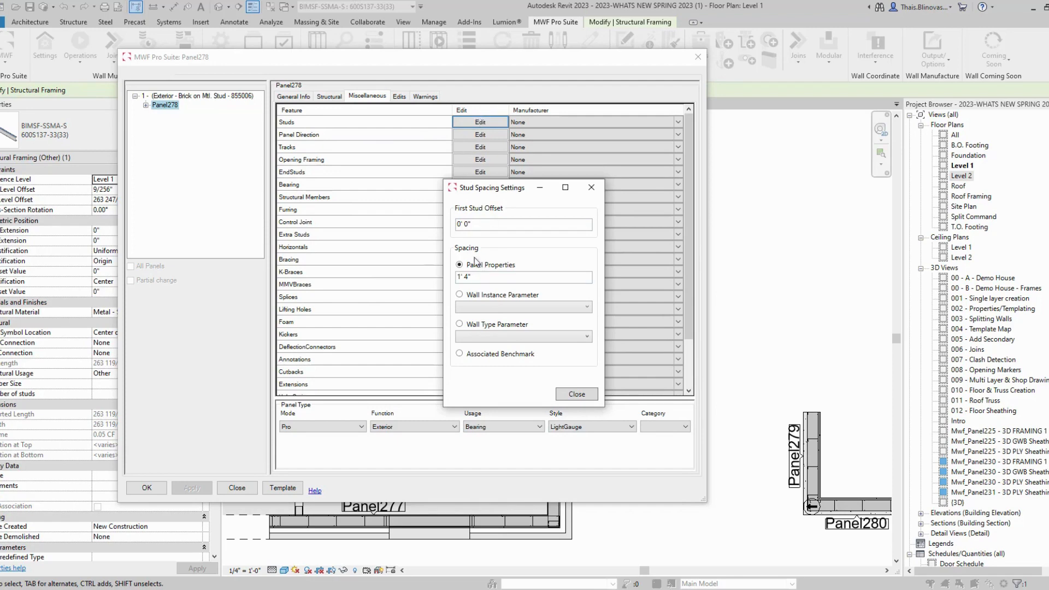
left_click(482, 277)
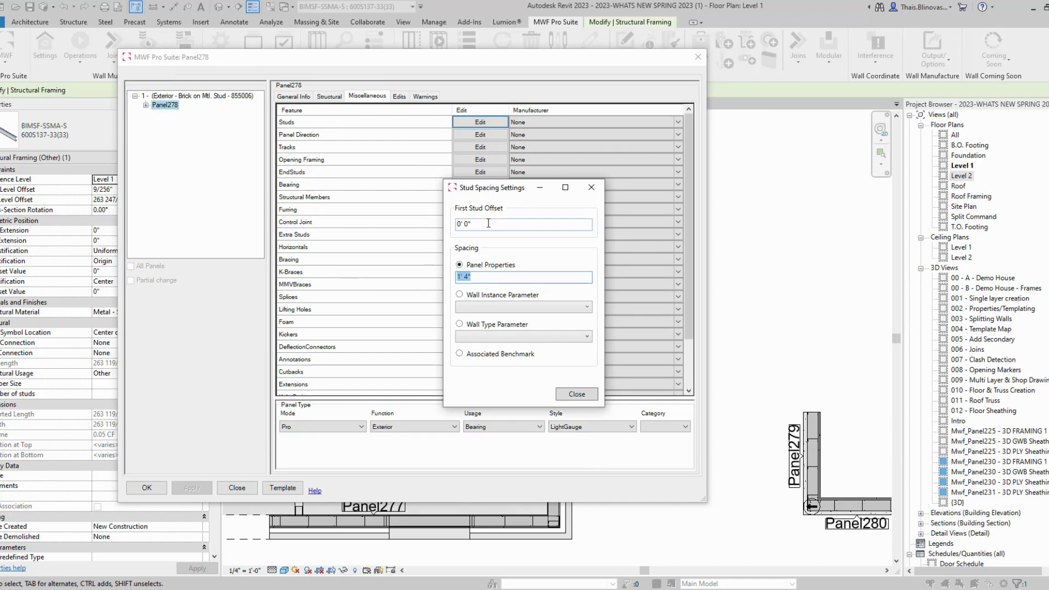
left_click(486, 224)
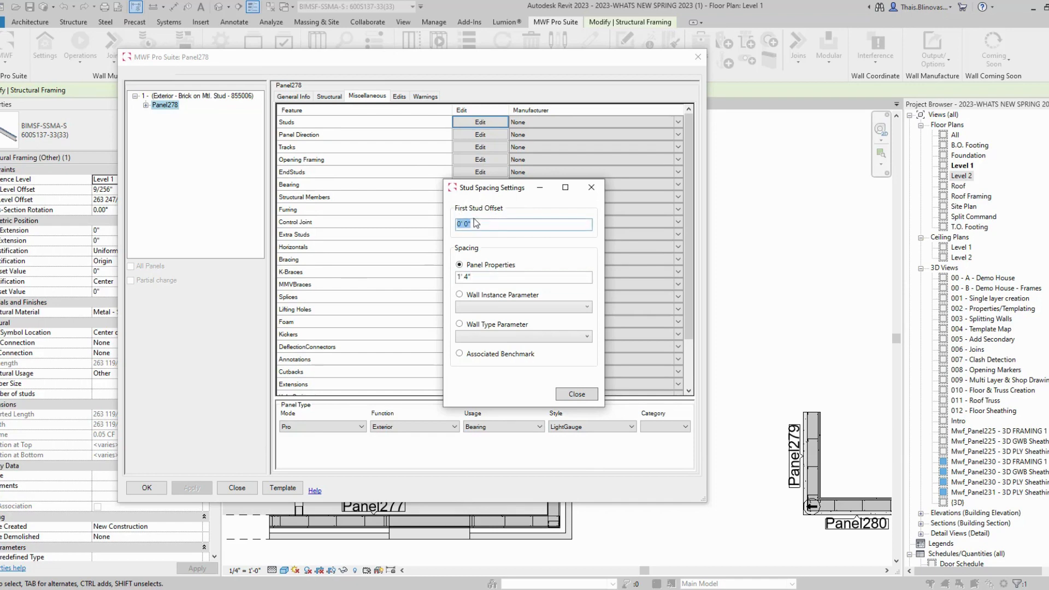
left_click(599, 191)
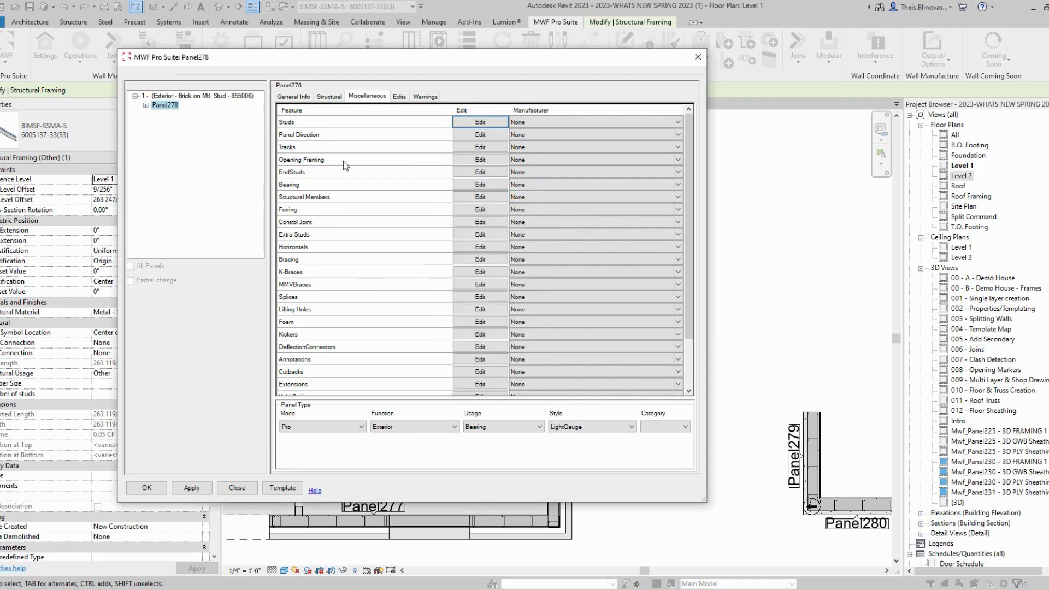
Step: Turn on Eave Angle (L2X2X1/4) in Panel278's Set Tracks settings and close them
left_click(467, 147)
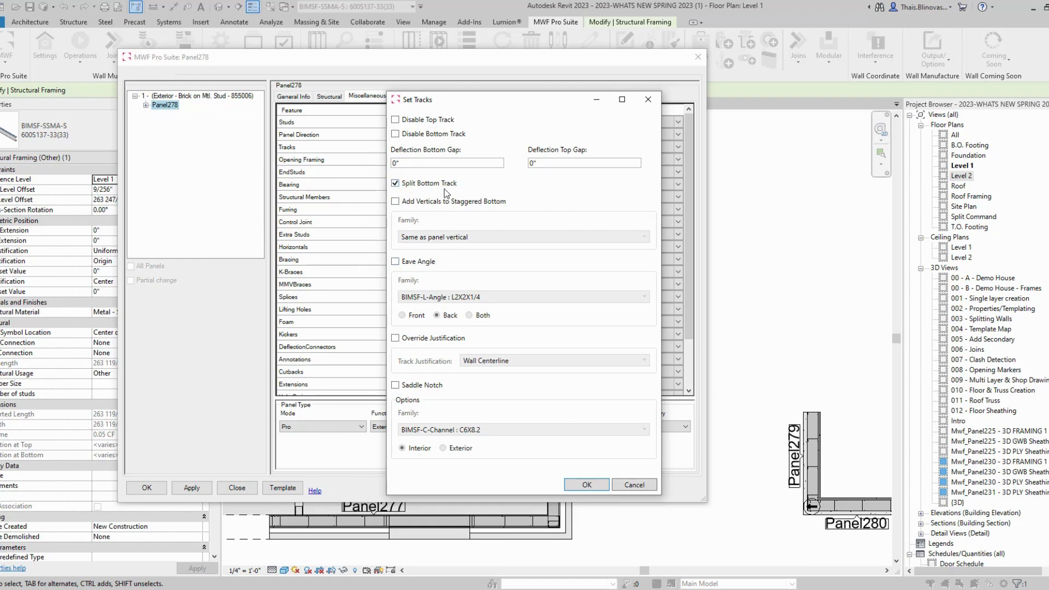
left_click(396, 263)
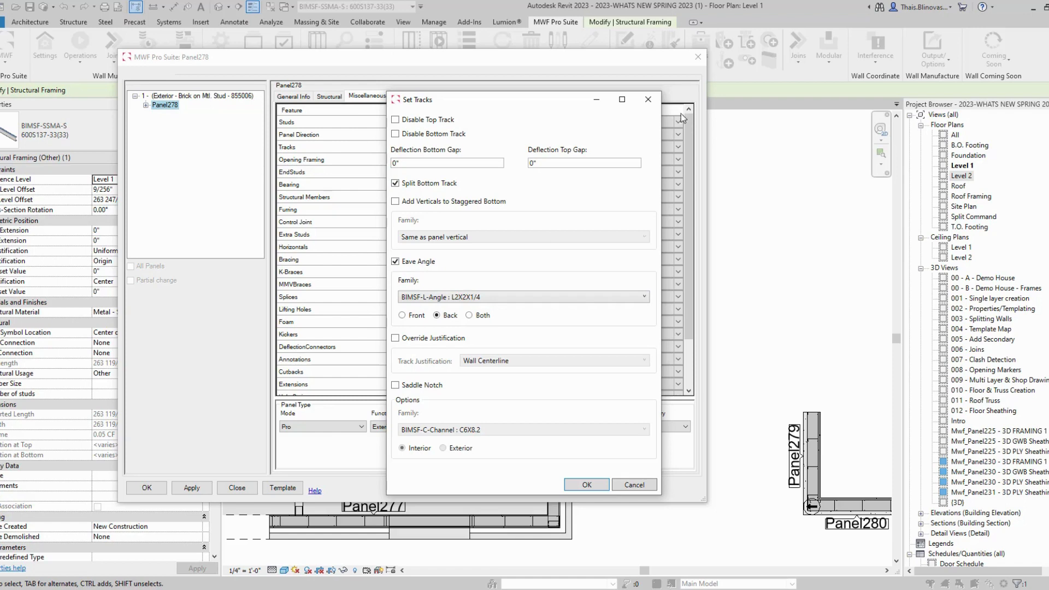
left_click(649, 101)
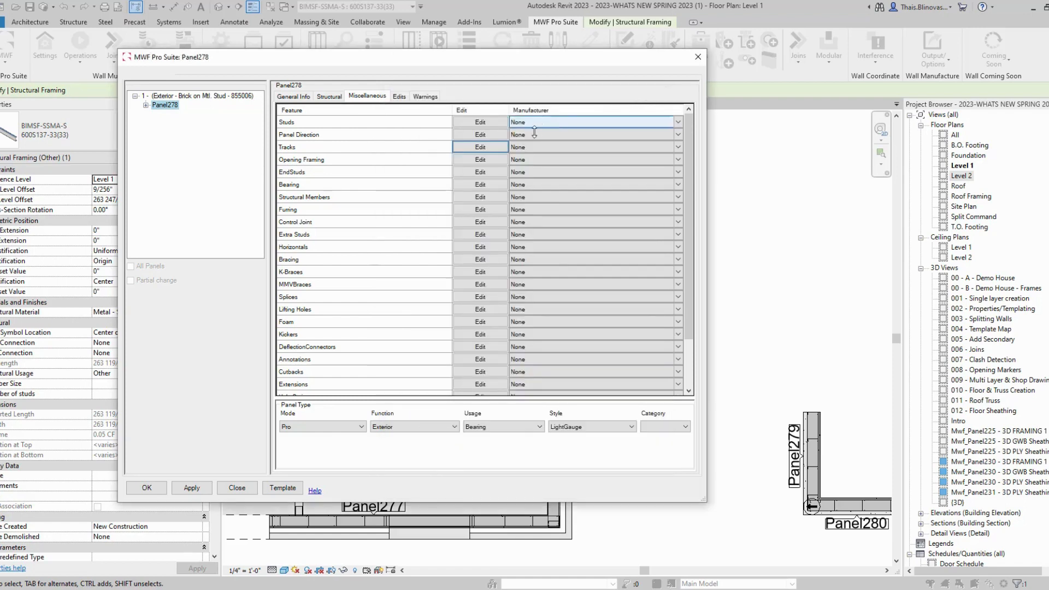
Step: Tick Split Horizontal Studs for Panel278's 132" horizontal member and close the Horizontals dialog
left_click(480, 246)
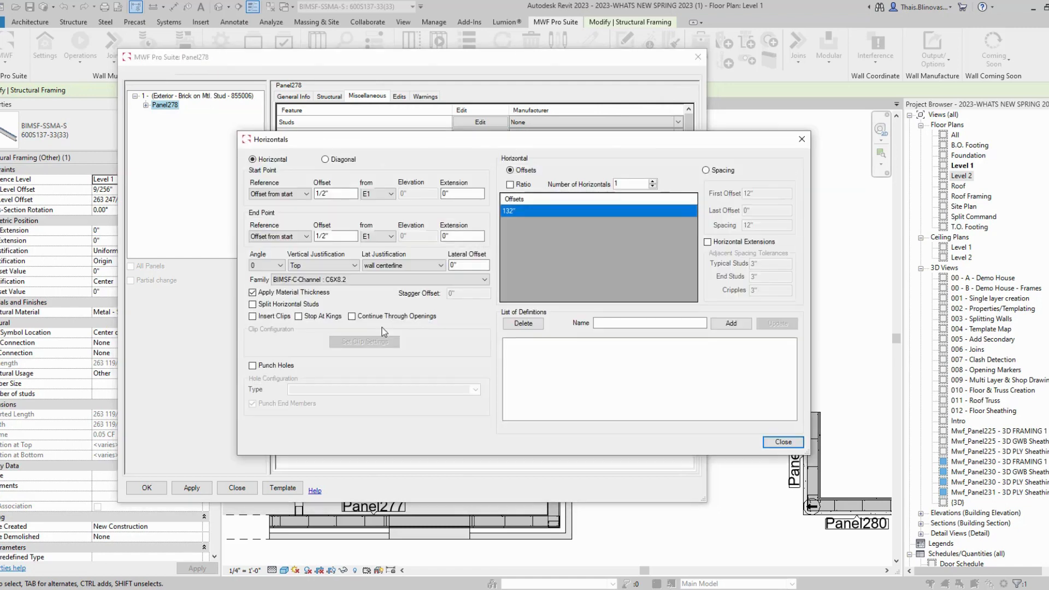
left_click_drag(417, 137, 483, 122)
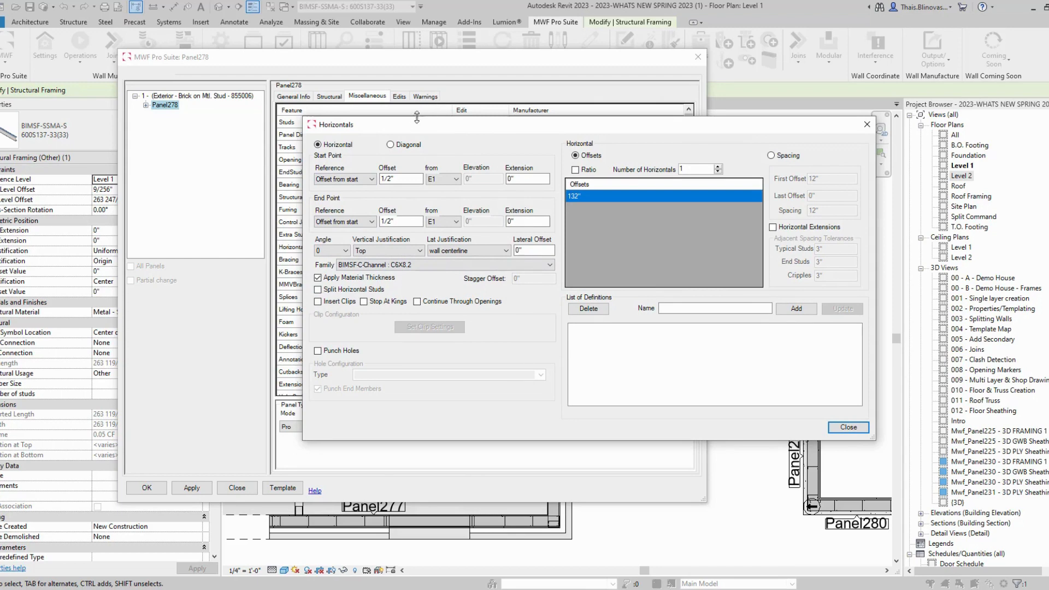
left_click_drag(413, 130, 506, 147)
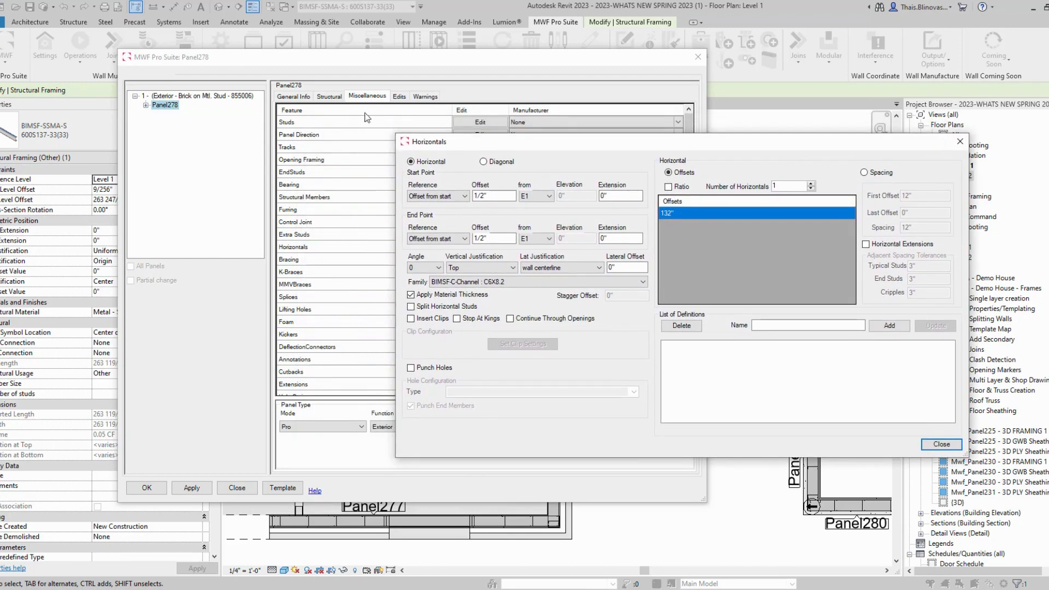
left_click_drag(568, 145, 374, 107)
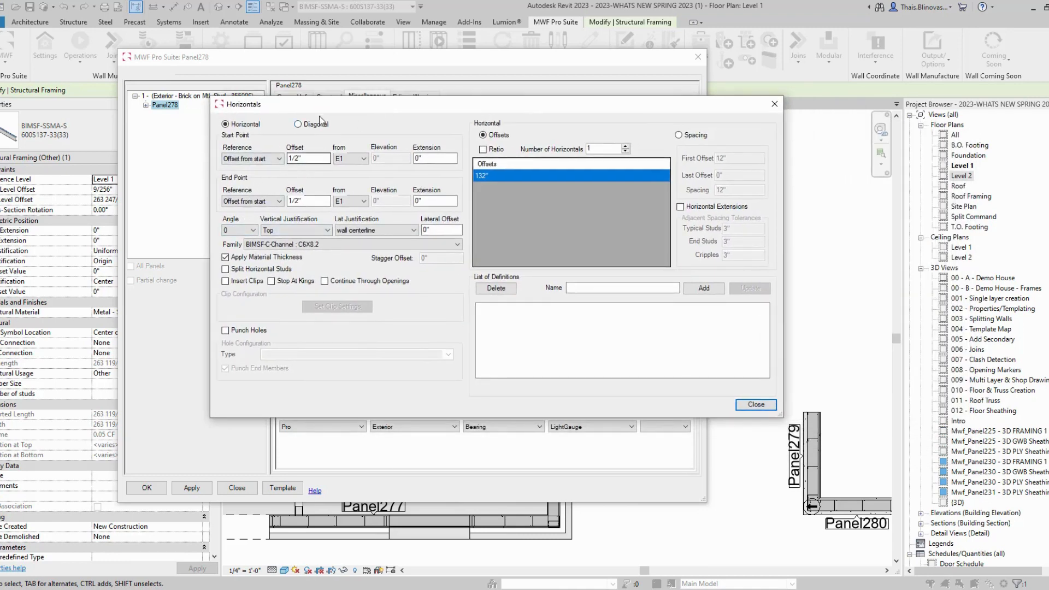
left_click(225, 269)
left_click(775, 104)
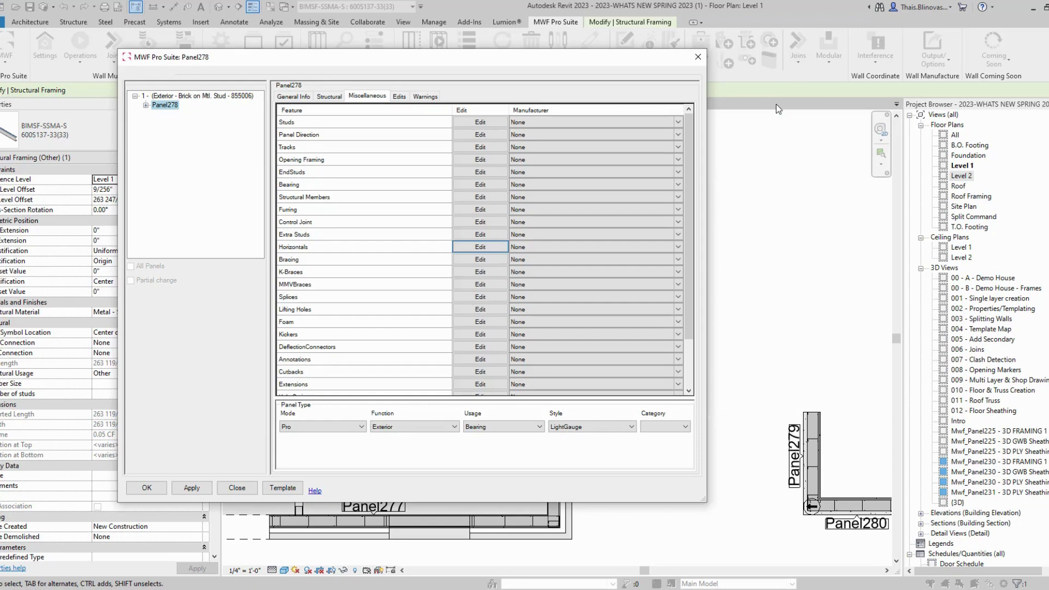
Step: Apply the Panel278 edits and view the house's exposed steel stud framing isometrically in 3D
left_click(696, 56)
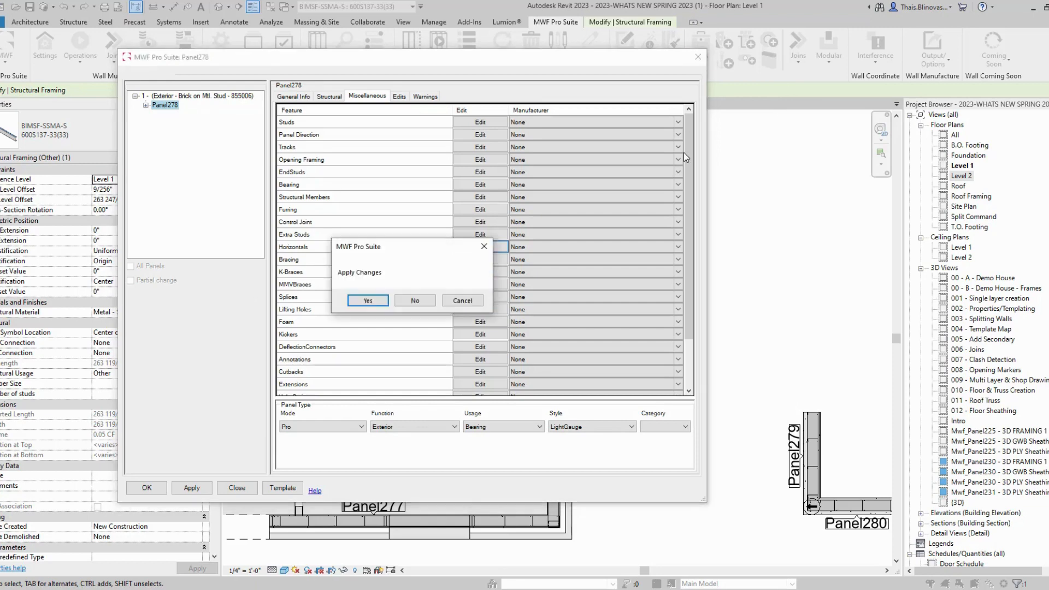
left_click(431, 302)
scroll(773, 334, "down", 5)
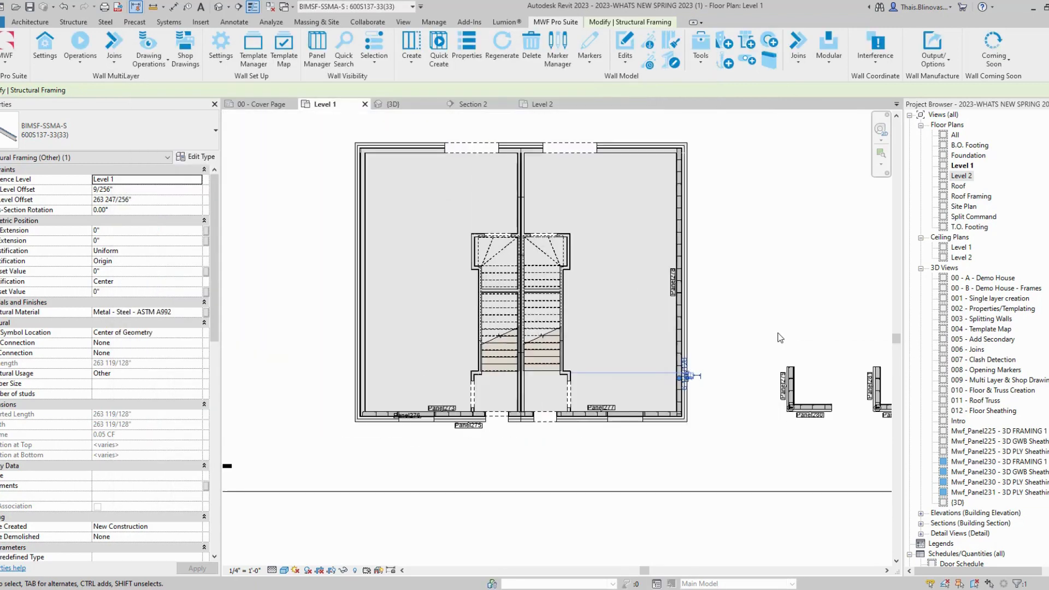
left_click(412, 106)
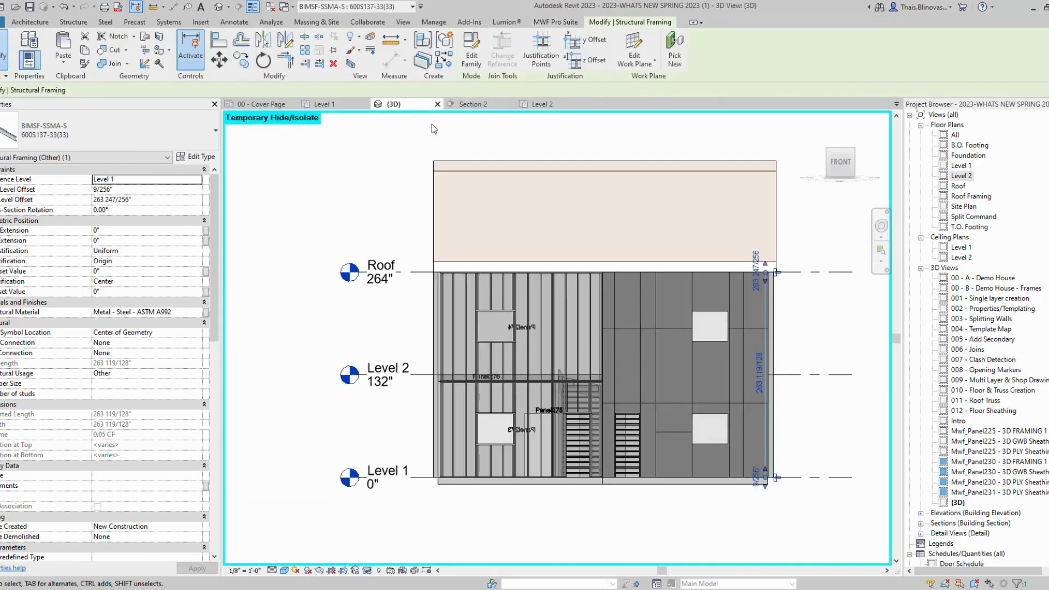
middle_click_drag(482, 466, 531, 494, "shift")
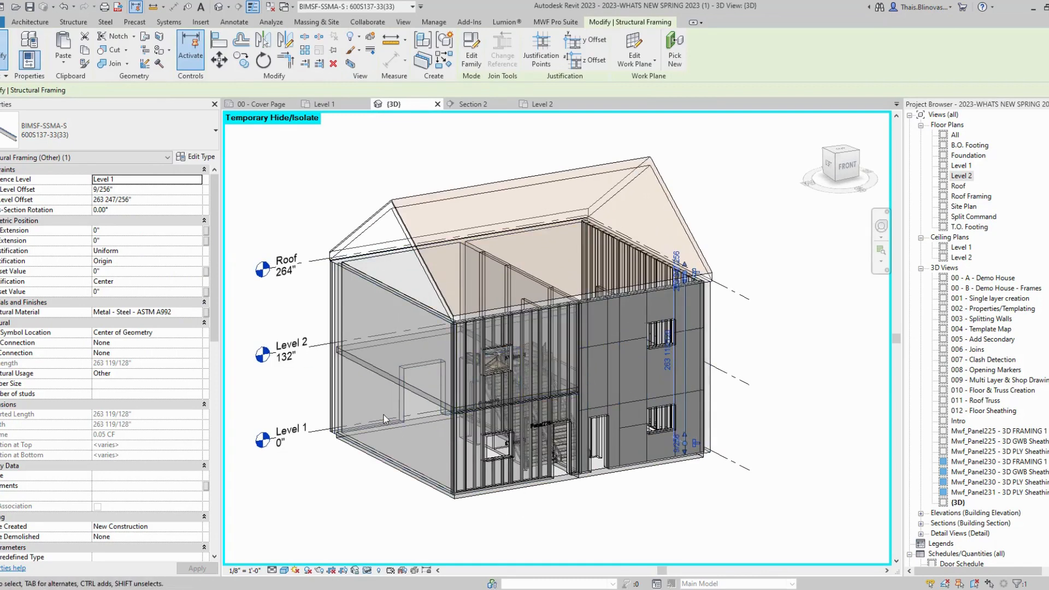